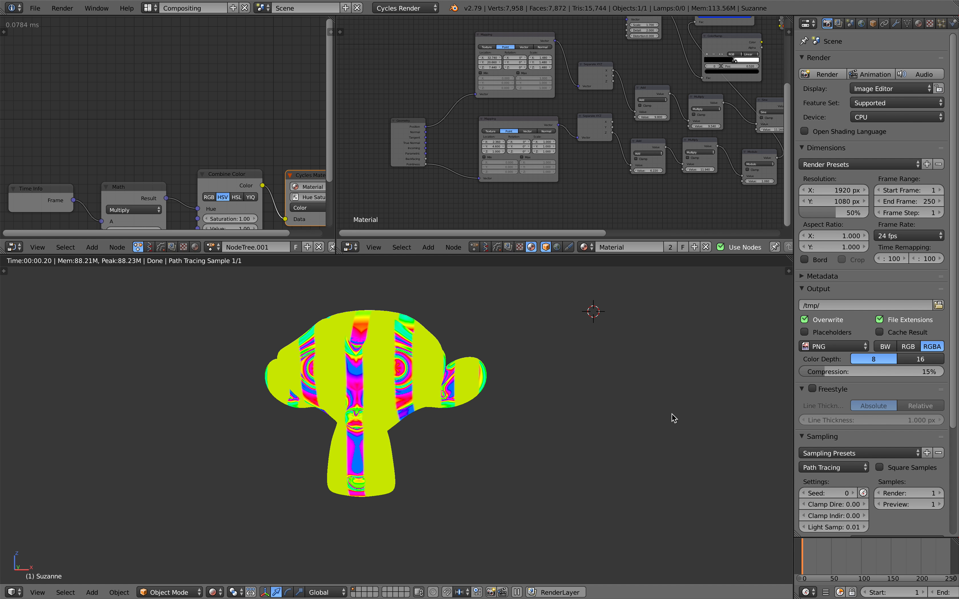
Step: Scrub the timeline to frame 76 to preview the stripe hue shift, then open the File menu
{"action": "left_click", "coordinate": [823, 551]}
{"action": "left_click_drag", "start_coordinate": [823, 549], "coordinate": [847, 541]}
{"action": "scroll", "coordinate": [380, 328], "scroll_direction": "left", "scroll_amount": 5}
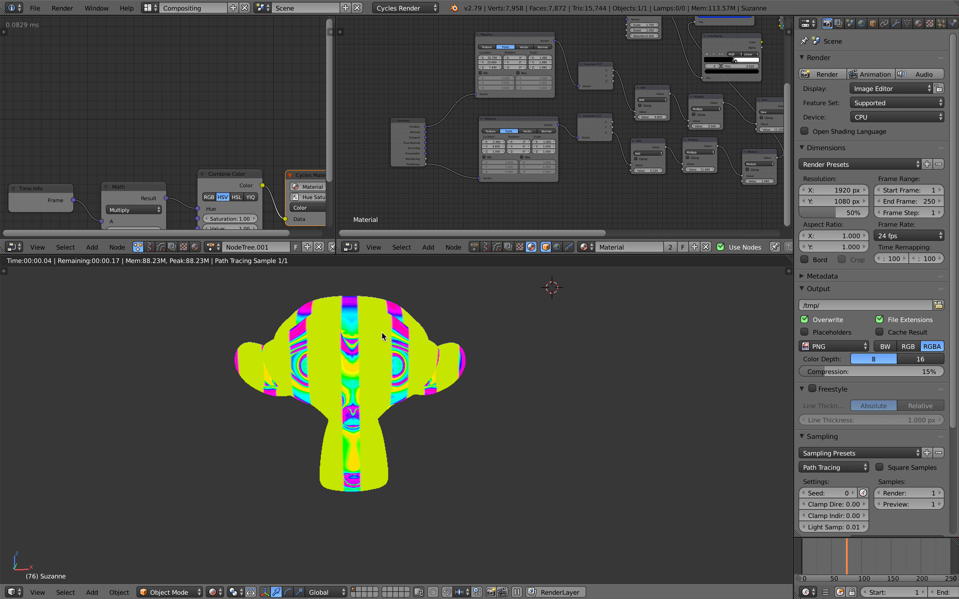
{"action": "left_click", "coordinate": [35, 8]}
Step: Reload the start-up file and delete the lamp and camera
{"action": "left_click", "coordinate": [47, 20]}
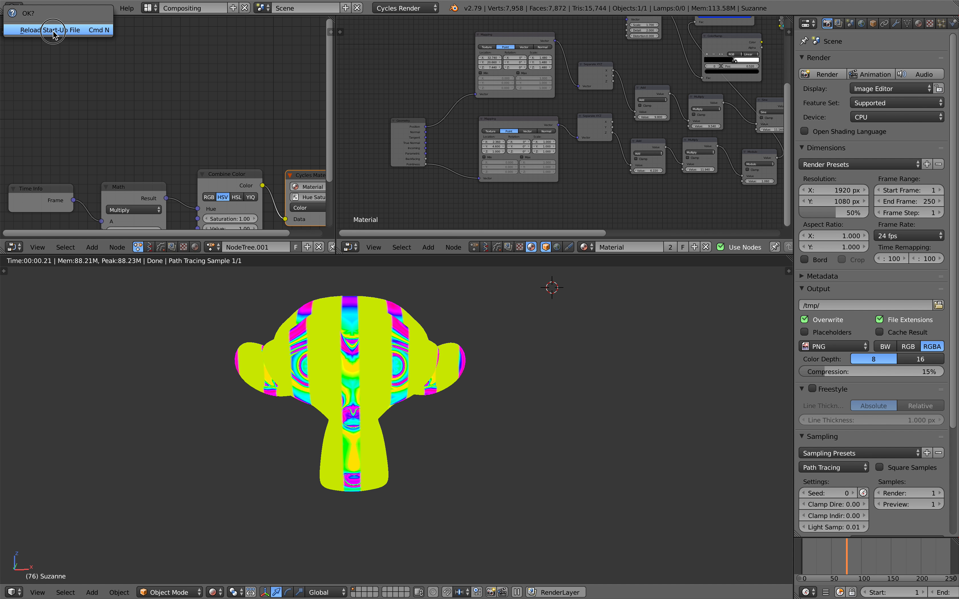
{"action": "left_click", "coordinate": [54, 29]}
{"action": "middle_click_drag", "start_coordinate": [485, 277], "coordinate": [547, 302]}
{"action": "right_click", "coordinate": [543, 321]}
{"action": "right_click", "coordinate": [337, 503], "text": "shift"}
{"action": "key", "text": "x"}
{"action": "left_click", "coordinate": [337, 502]}
Step: Switch to the Compositing layout and set the render engine to Cycles Render
{"action": "middle_click_drag", "start_coordinate": [359, 447], "coordinate": [430, 357]}
{"action": "middle_click_drag", "start_coordinate": [431, 308], "coordinate": [421, 332], "text": "shift"}
{"action": "scroll", "coordinate": [422, 331], "scroll_direction": "up", "scroll_amount": 4}
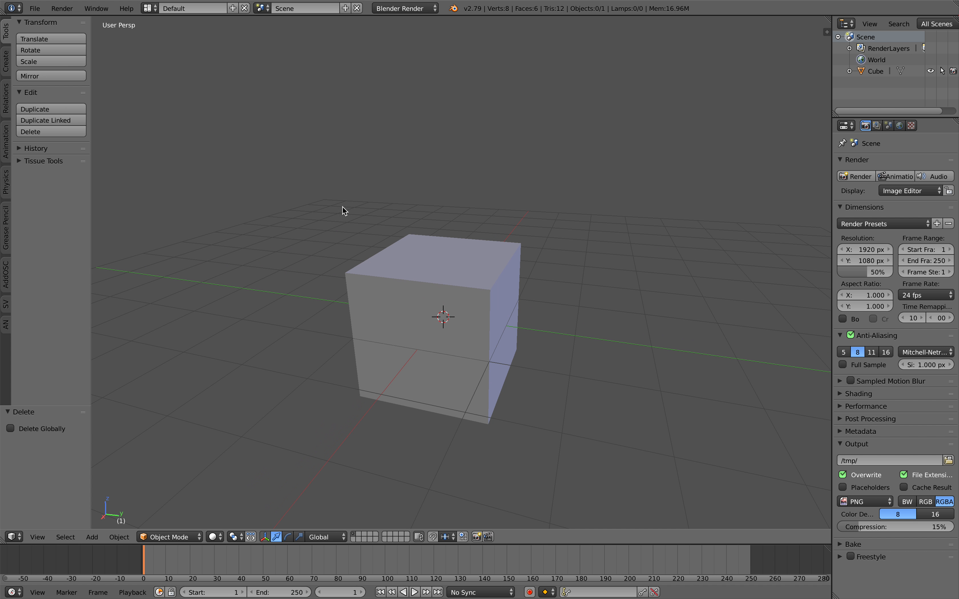
{"action": "left_click", "coordinate": [150, 8]}
{"action": "left_click", "coordinate": [175, 45]}
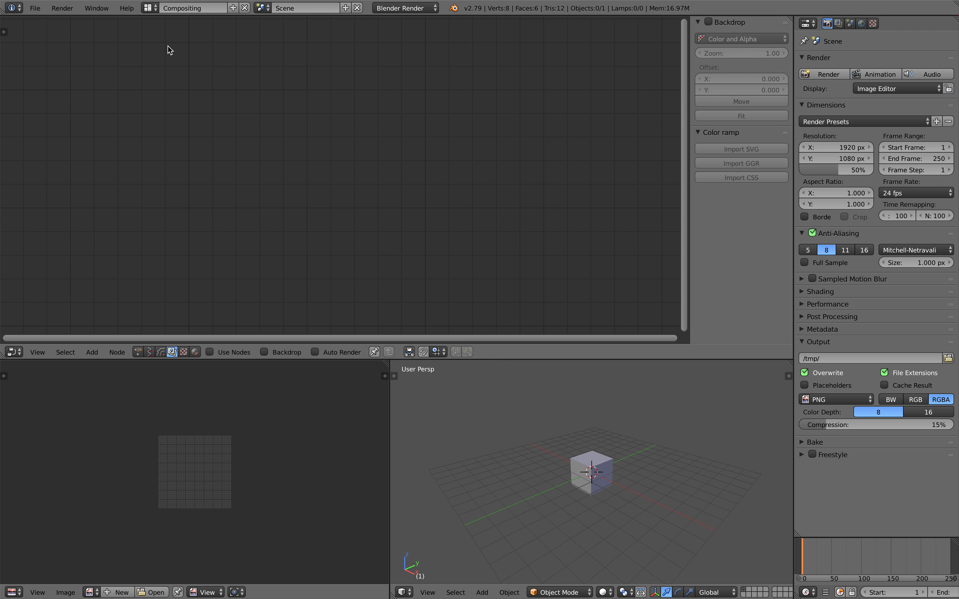
{"action": "left_click", "coordinate": [405, 8]}
{"action": "left_click", "coordinate": [408, 43]}
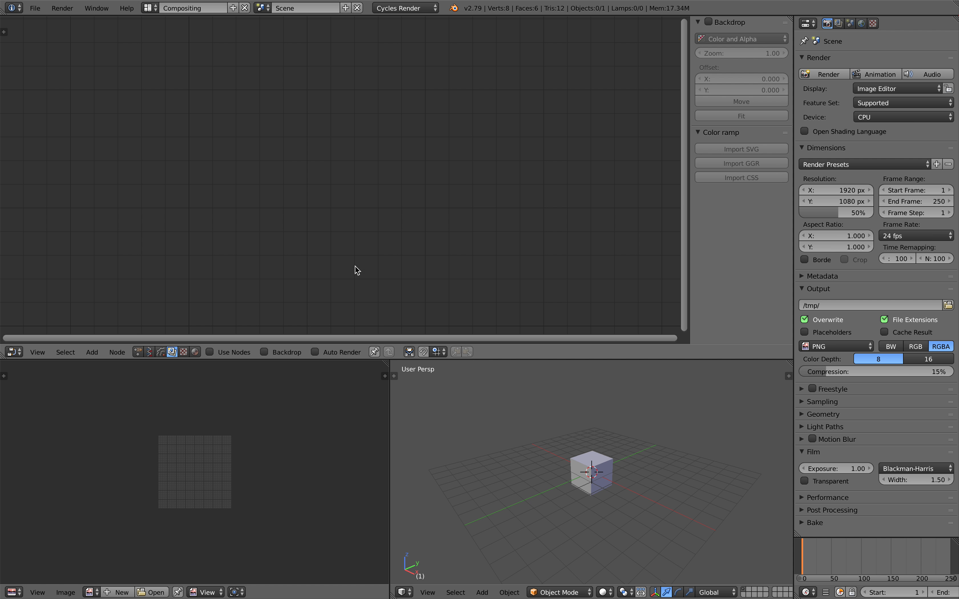
Step: Merge the 3D view over the image area and show shader nodes in the node editor
{"action": "scroll", "coordinate": [493, 394], "scroll_direction": "up", "scroll_amount": 2}
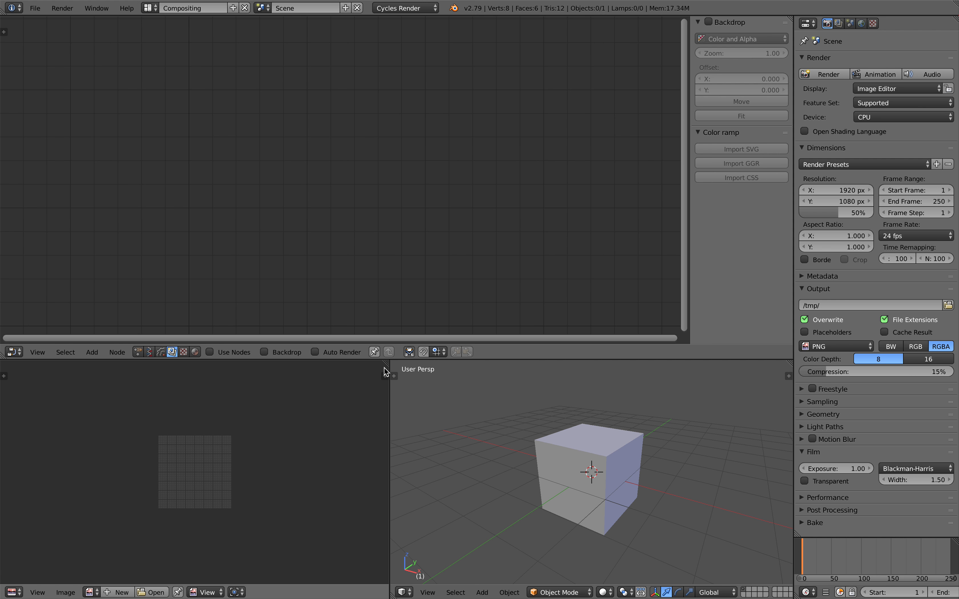
{"action": "left_click_drag", "start_coordinate": [387, 364], "coordinate": [248, 373]}
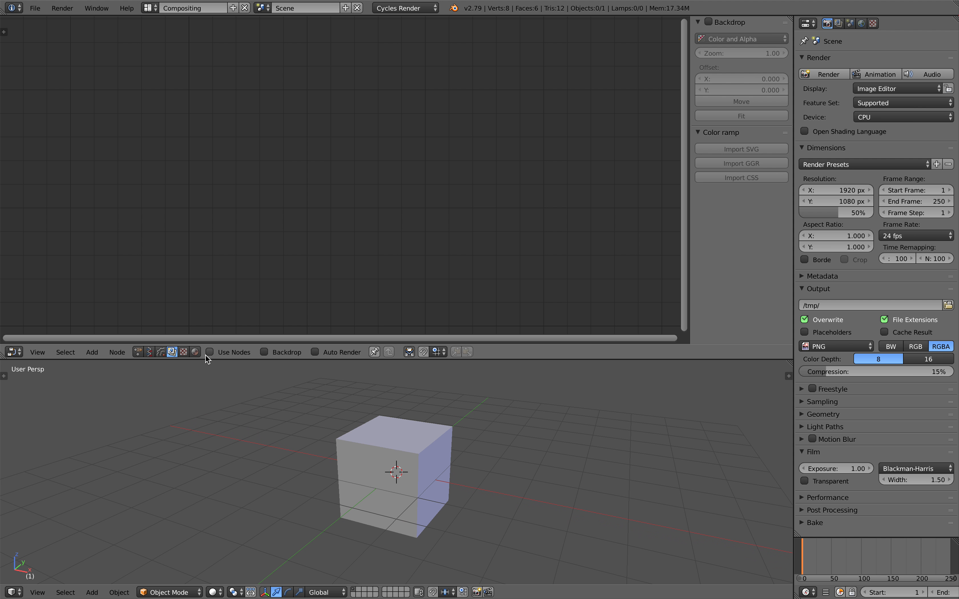
{"action": "left_click", "coordinate": [196, 352]}
Step: Select the cube and unlink its default material
{"action": "right_click", "coordinate": [375, 431]}
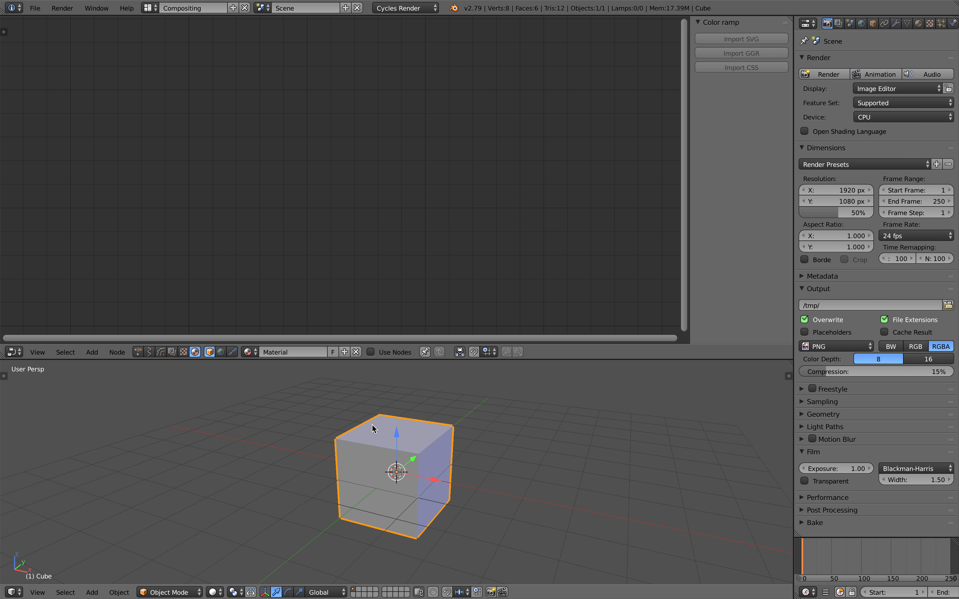
{"action": "scroll", "coordinate": [380, 405], "scroll_direction": "up", "scroll_amount": 2}
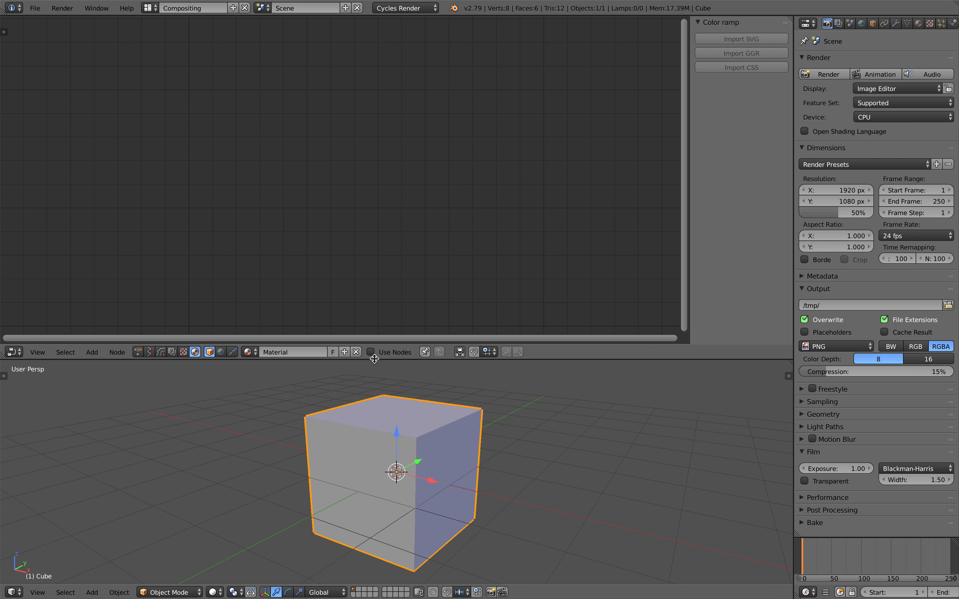
{"action": "left_click", "coordinate": [357, 353]}
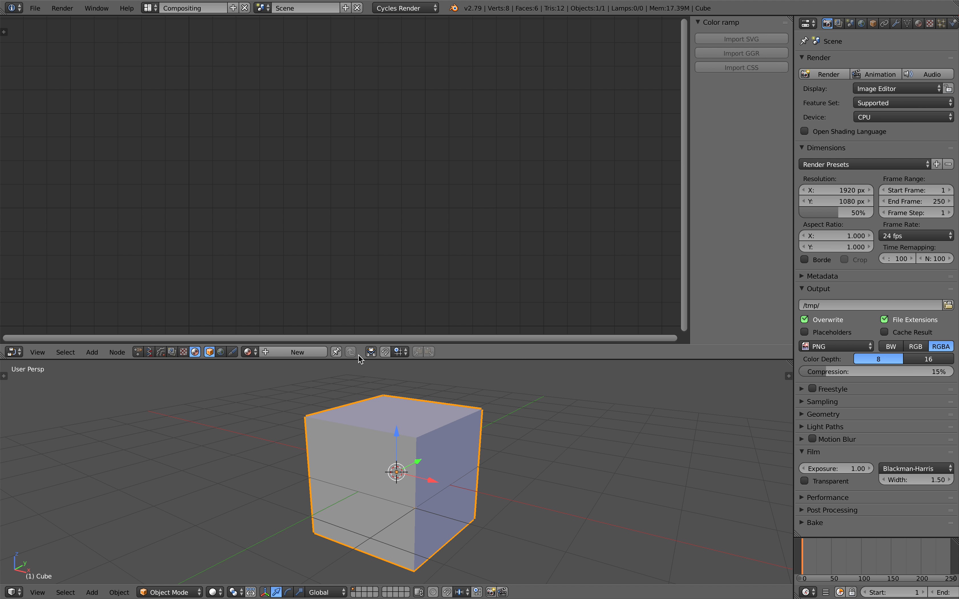
Step: Create new material Material.001 for the cube and arrange its Diffuse BSDF and Material Output nodes
{"action": "left_click", "coordinate": [297, 353]}
{"action": "scroll", "coordinate": [315, 365], "scroll_direction": "down", "scroll_amount": 2}
{"action": "scroll", "coordinate": [293, 191], "scroll_direction": "down", "scroll_amount": 3}
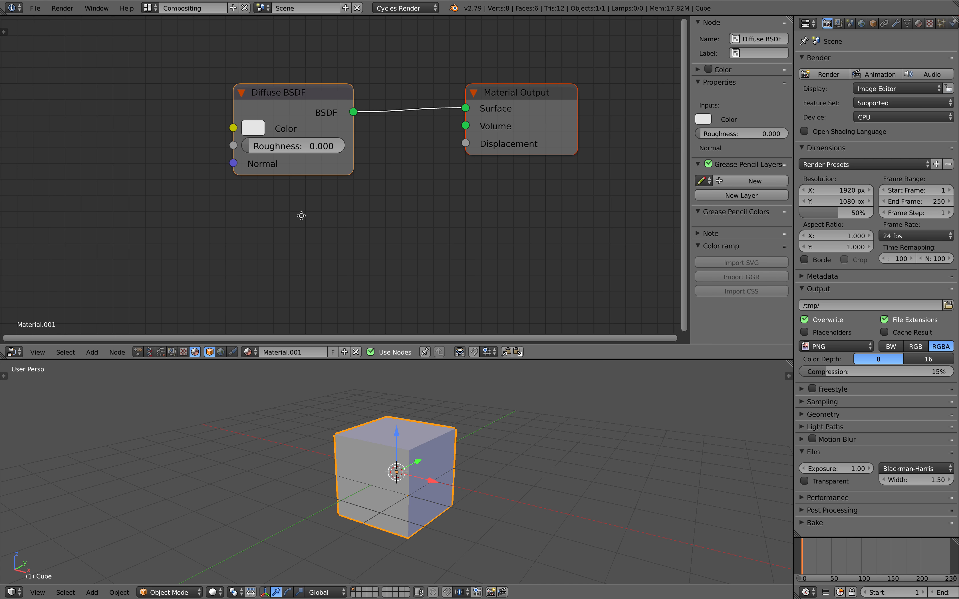
{"action": "middle_click_drag", "start_coordinate": [301, 215], "coordinate": [297, 229]}
{"action": "left_click_drag", "start_coordinate": [298, 116], "coordinate": [319, 81]}
{"action": "middle_click_drag", "start_coordinate": [388, 105], "coordinate": [395, 122]}
{"action": "mouse_move", "coordinate": [337, 98]}
{"action": "left_mouse_down"}
{"action": "mouse_move", "coordinate": [347, 90]}
{"action": "mouse_move", "coordinate": [324, 90]}
{"action": "left_mouse_up"}
{"action": "left_click_drag", "start_coordinate": [469, 129], "coordinate": [465, 138]}
{"action": "left_click_drag", "start_coordinate": [690, 128], "coordinate": [872, 157]}
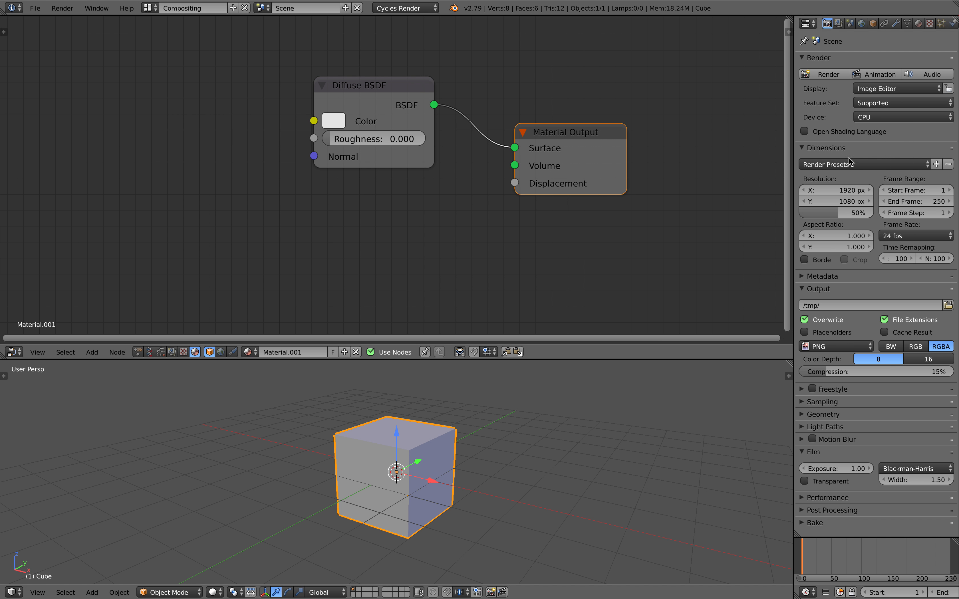
{"action": "scroll", "coordinate": [588, 192], "scroll_direction": "down", "scroll_amount": 1}
Step: Save the file to the Desktop as AN_Cycles_.blend
{"action": "left_click", "coordinate": [39, 10]}
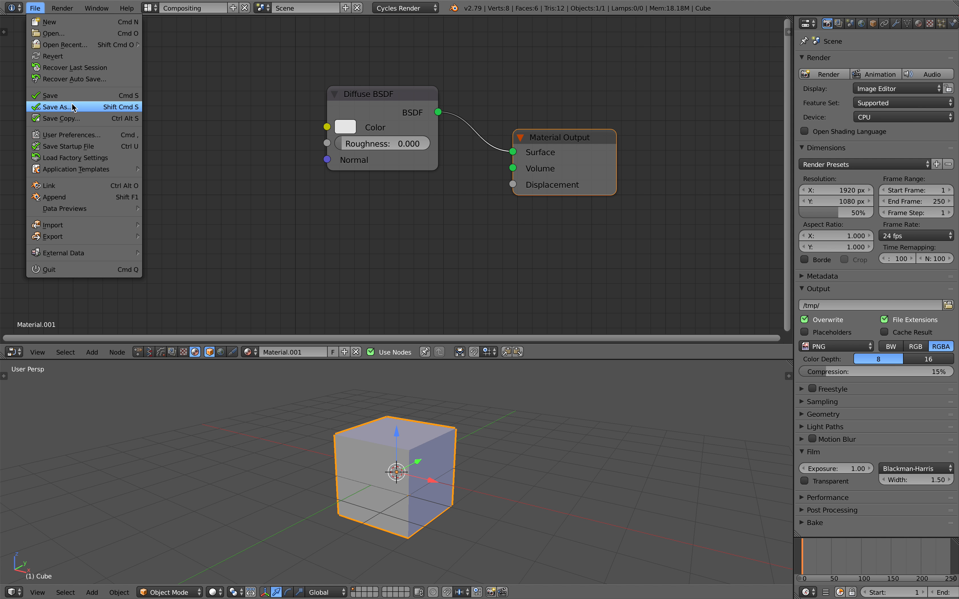
{"action": "left_click", "coordinate": [57, 106]}
{"action": "left_click", "coordinate": [156, 51]}
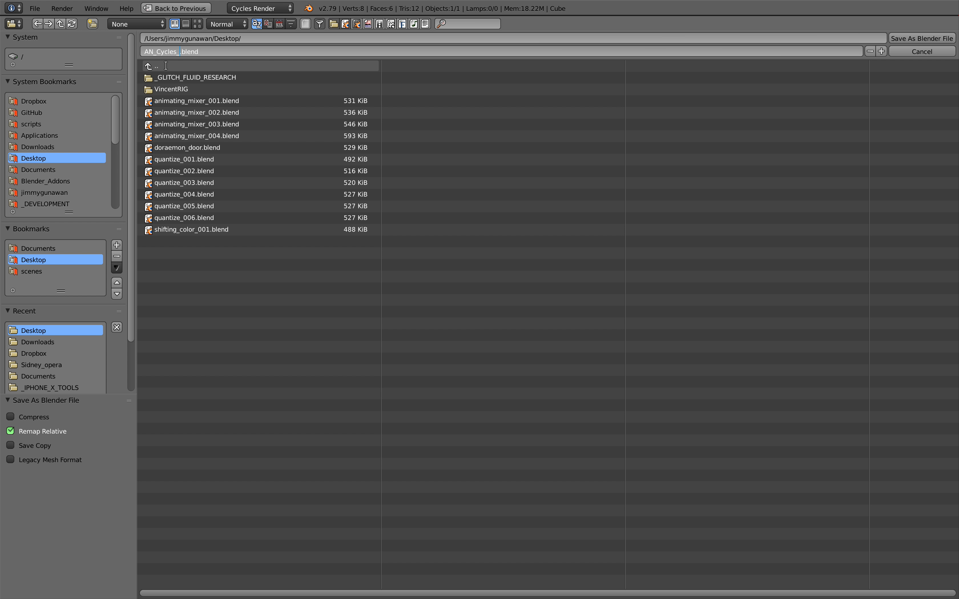
{"action": "left_click", "coordinate": [951, 38]}
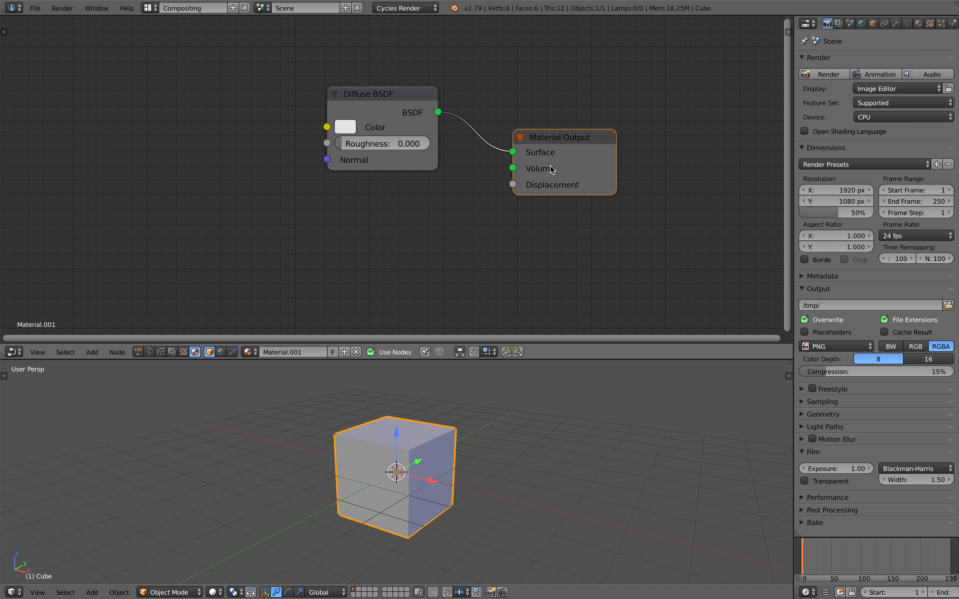
{"action": "scroll", "coordinate": [385, 229], "scroll_direction": "down", "scroll_amount": 2}
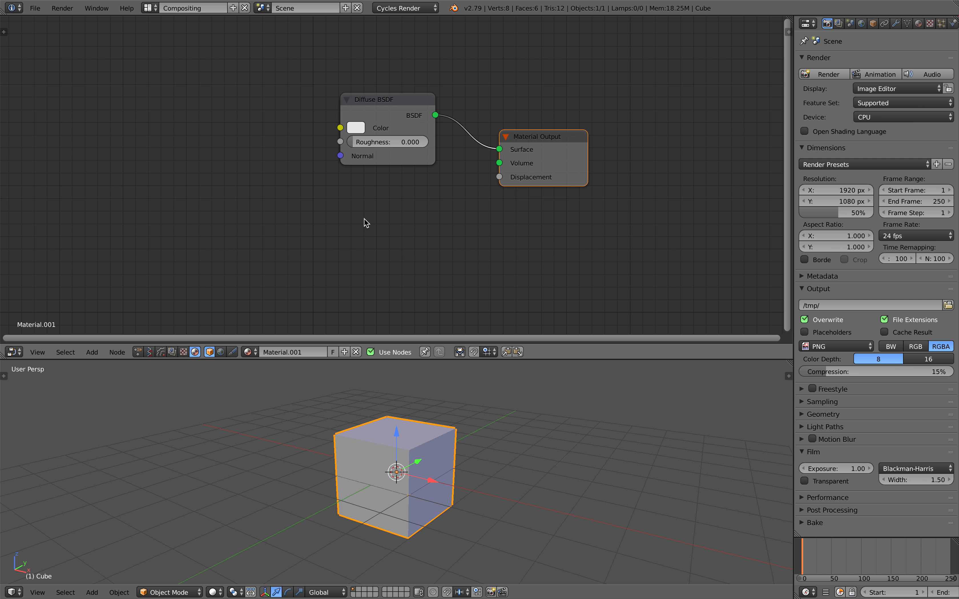
Step: Add an Image Texture node via node search, widen it and position it
{"action": "scroll", "coordinate": [390, 182], "scroll_direction": "down", "scroll_amount": 2}
{"action": "middle_click_drag", "start_coordinate": [410, 186], "coordinate": [480, 179]}
{"action": "key", "text": "shift+a"}
{"action": "left_click", "coordinate": [256, 170]}
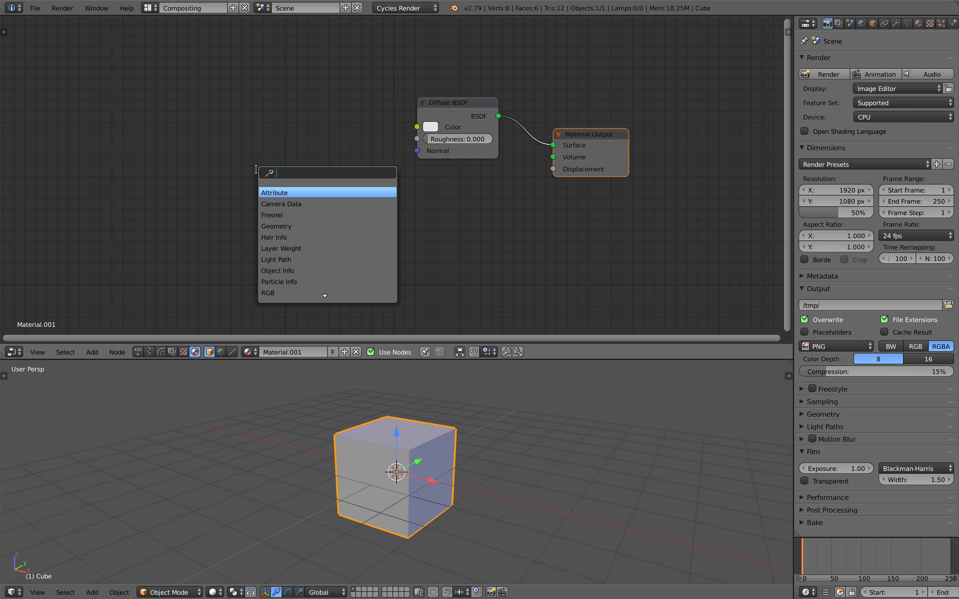
{"action": "type", "text": "iamge"}
{"action": "type", "text": "image"}
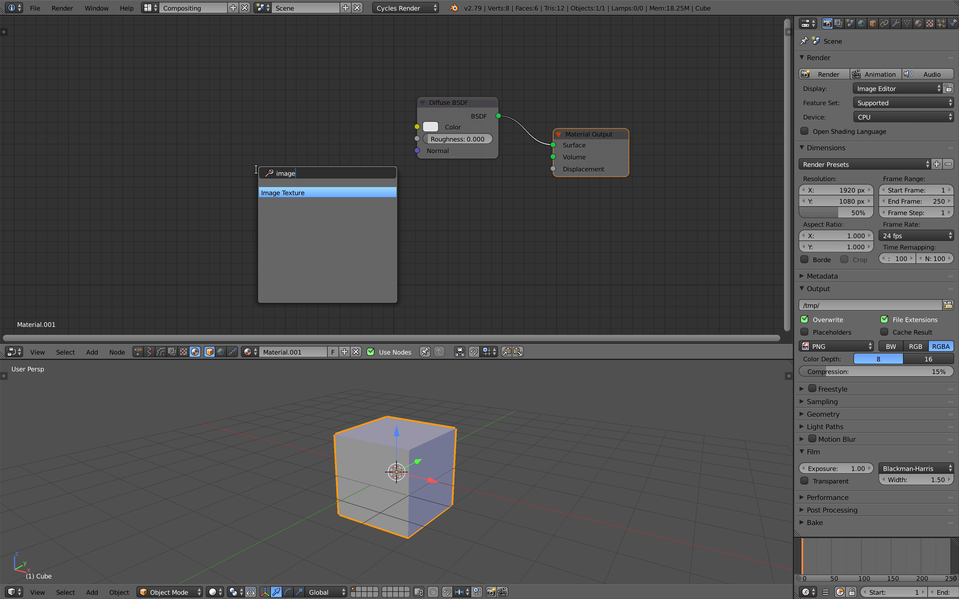
{"action": "key", "text": "Return"}
{"action": "left_click", "coordinate": [260, 149]}
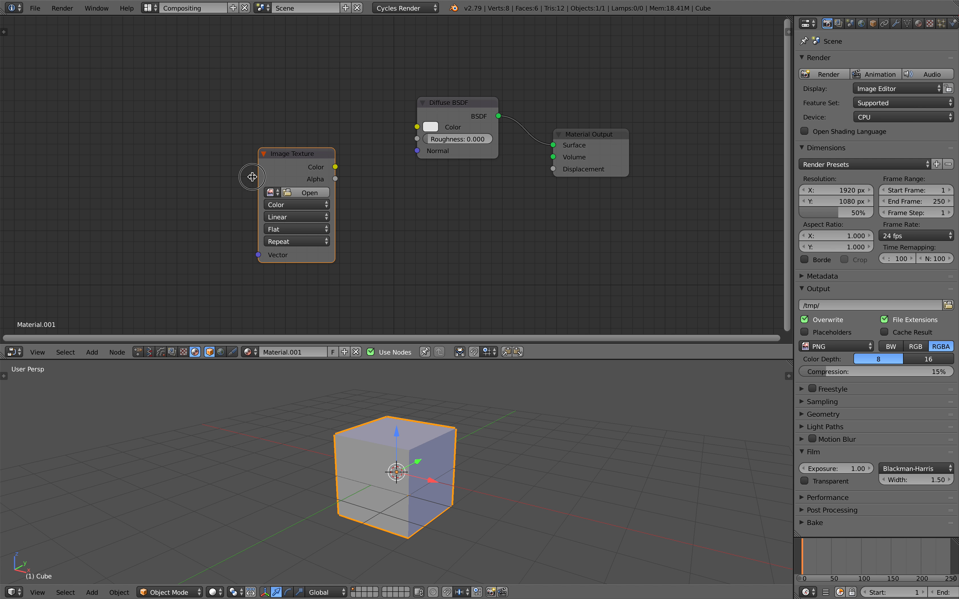
{"action": "left_click_drag", "start_coordinate": [257, 176], "coordinate": [240, 177]}
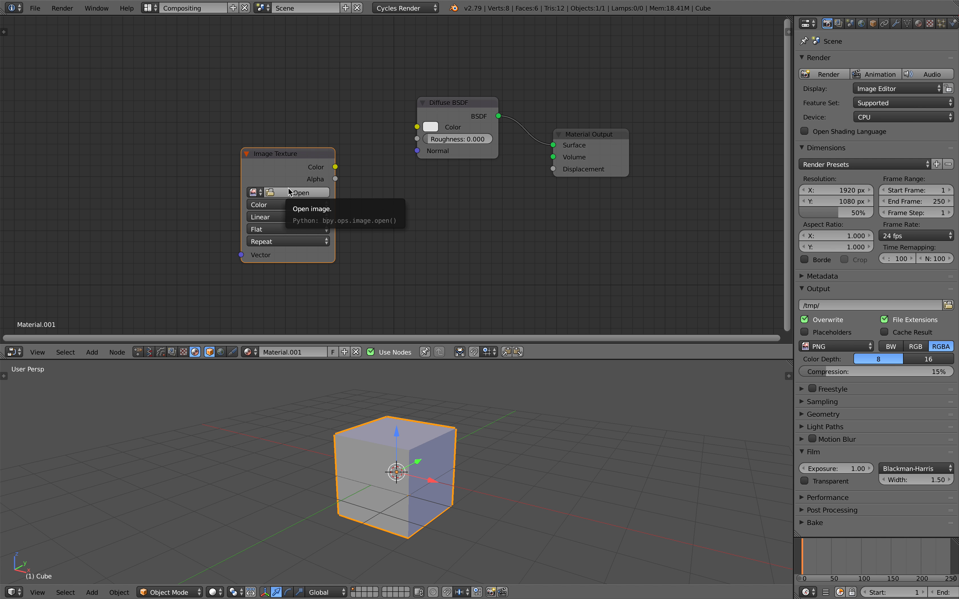
{"action": "left_click_drag", "start_coordinate": [288, 172], "coordinate": [302, 164]}
{"action": "middle_click_drag", "start_coordinate": [273, 188], "coordinate": [296, 180]}
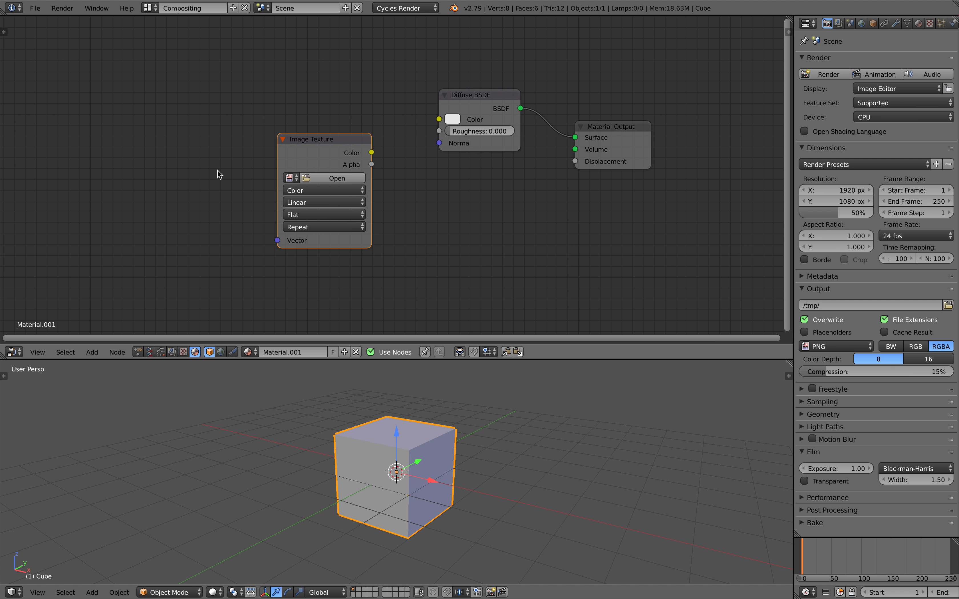
Step: Add a Mapping node and place it on the left
{"action": "key", "text": "shift+a"}
{"action": "left_click", "coordinate": [185, 162]}
{"action": "type", "text": "map"}
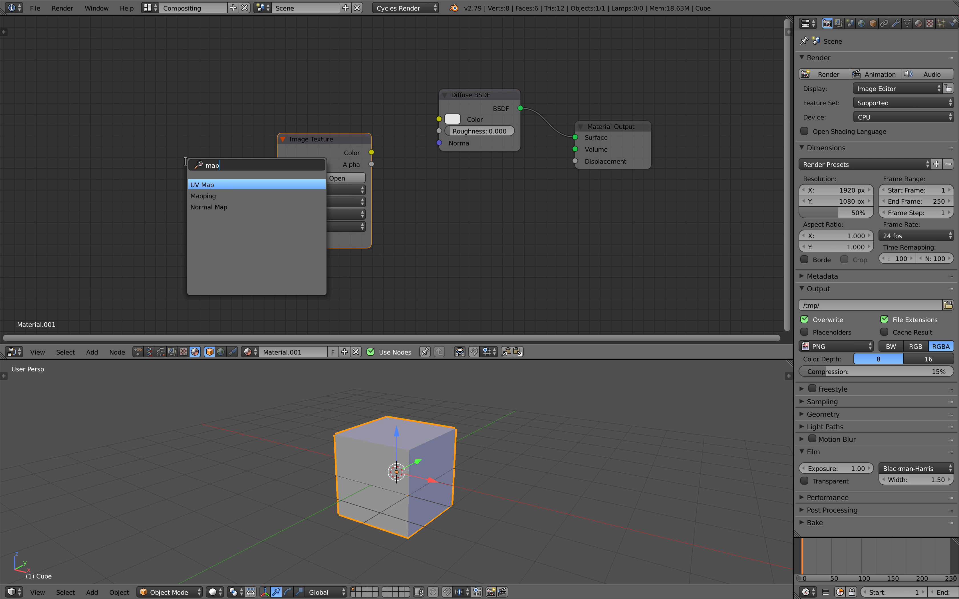
{"action": "key", "text": "Return"}
{"action": "left_click", "coordinate": [27, 142]}
{"action": "middle_click_drag", "start_coordinate": [27, 142], "coordinate": [279, 129]}
Step: Add a Texture Coordinate node and arrange it above the Mapping node
{"action": "key", "text": "shift+a"}
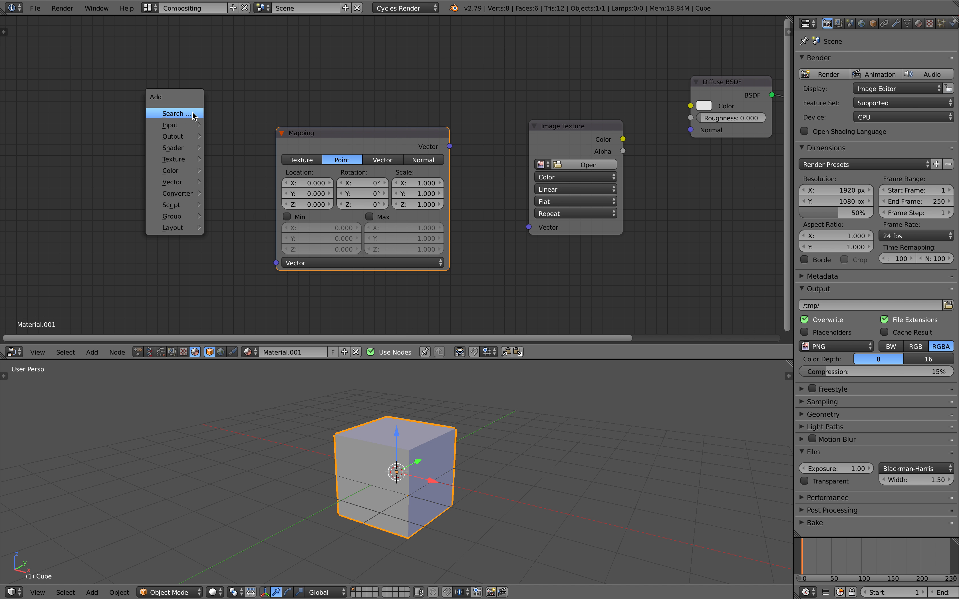
{"action": "left_click", "coordinate": [192, 113]}
{"action": "type", "text": "tex"}
{"action": "key", "text": "Return"}
{"action": "left_click", "coordinate": [190, 150]}
{"action": "middle_click_drag", "start_coordinate": [189, 150], "coordinate": [102, 154]}
{"action": "left_click_drag", "start_coordinate": [115, 172], "coordinate": [113, 103]}
{"action": "left_click_drag", "start_coordinate": [250, 143], "coordinate": [257, 129]}
{"action": "left_click_drag", "start_coordinate": [112, 97], "coordinate": [110, 80]}
Step: Add a Geometry node left of the Mapping node
{"action": "key", "text": "shift+a"}
{"action": "left_click", "coordinate": [131, 216]}
{"action": "type", "text": "geo"}
{"action": "key", "text": "Return"}
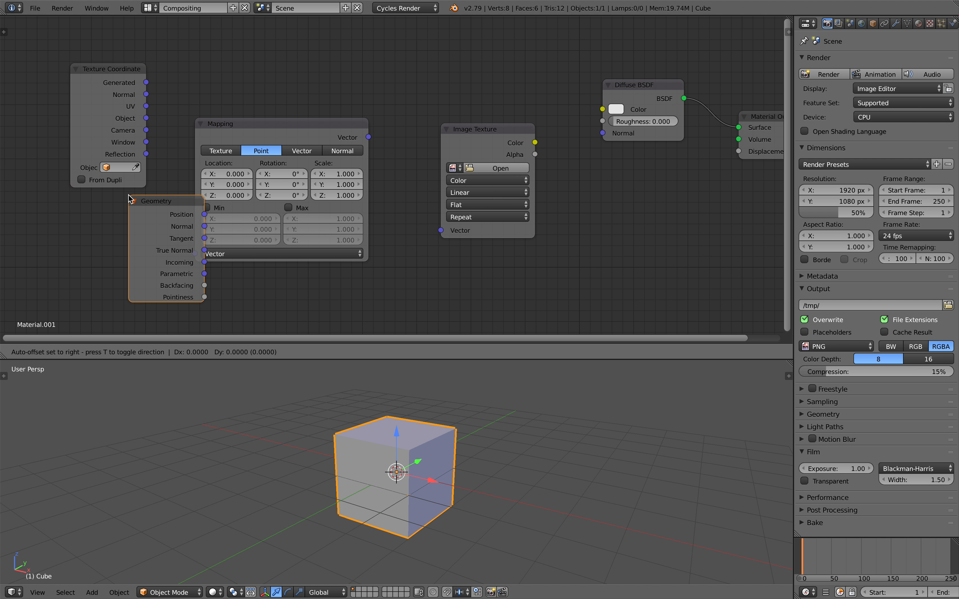
{"action": "left_click", "coordinate": [112, 215]}
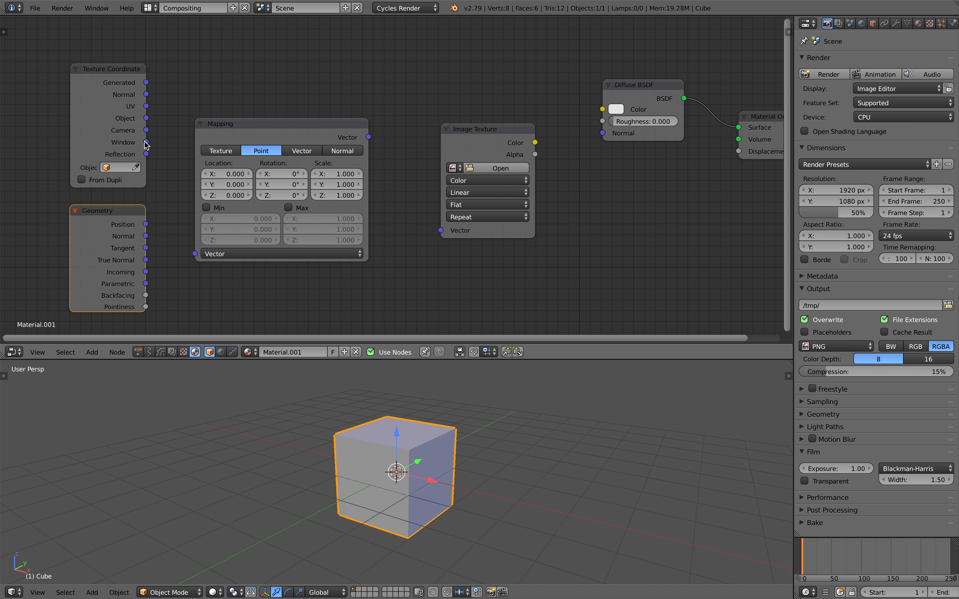
Step: Delete the trial Image Texture node and nudge the Diffuse BSDF slightly right
{"action": "left_click_drag", "start_coordinate": [505, 133], "coordinate": [501, 127]}
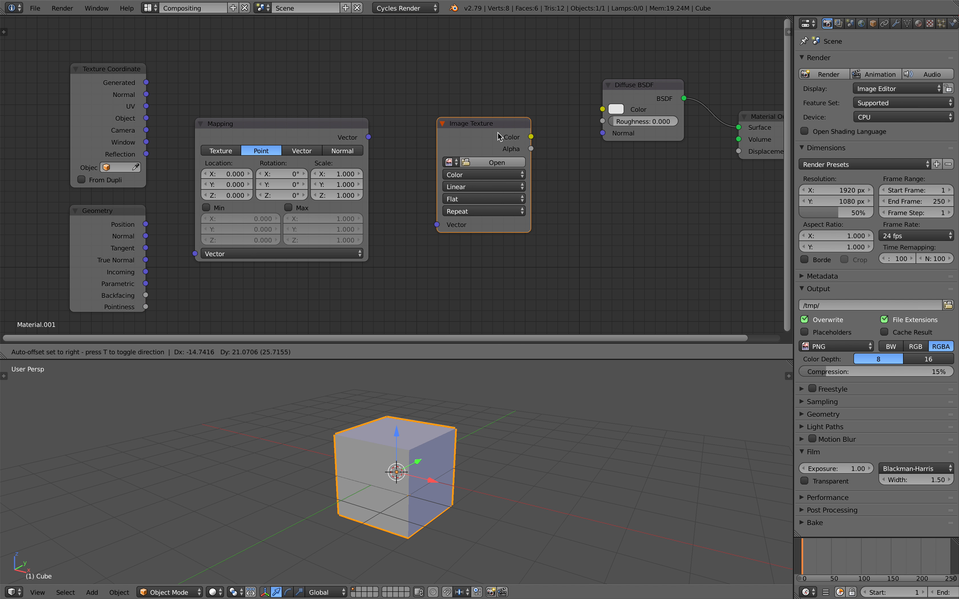
{"action": "middle_click_drag", "start_coordinate": [500, 128], "coordinate": [445, 132]}
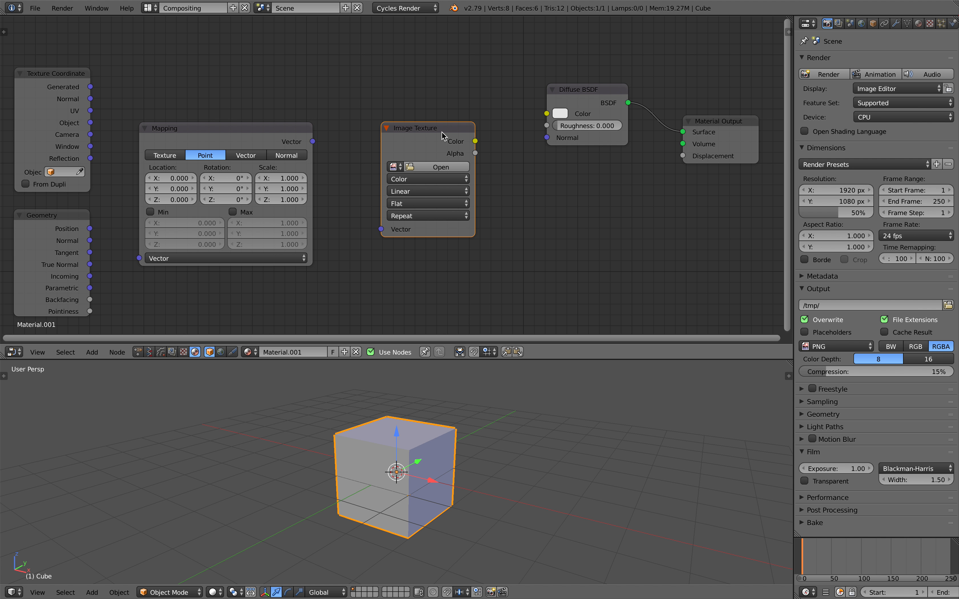
{"action": "key", "text": "x"}
{"action": "left_click_drag", "start_coordinate": [592, 89], "coordinate": [605, 95]}
{"action": "key", "text": "shift+a"}
{"action": "type", "text": "s"}
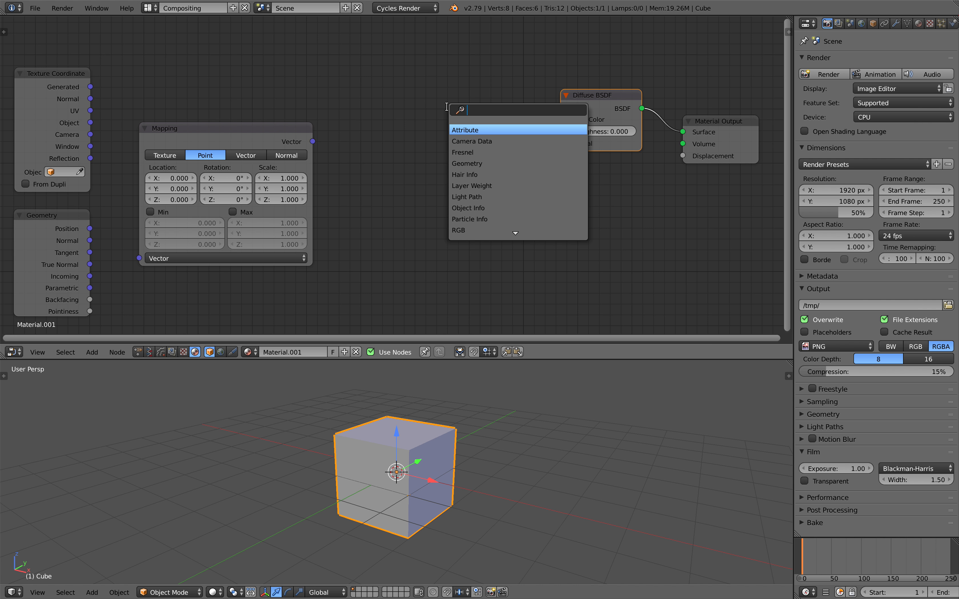
{"action": "type", "text": "mix"}
Step: Add a Mix Shader node and delete the Diffuse BSDF
{"action": "key", "text": "Return"}
{"action": "left_click", "coordinate": [443, 105]}
{"action": "middle_click_drag", "start_coordinate": [534, 160], "coordinate": [521, 153]}
{"action": "left_click_drag", "start_coordinate": [577, 101], "coordinate": [574, 100]}
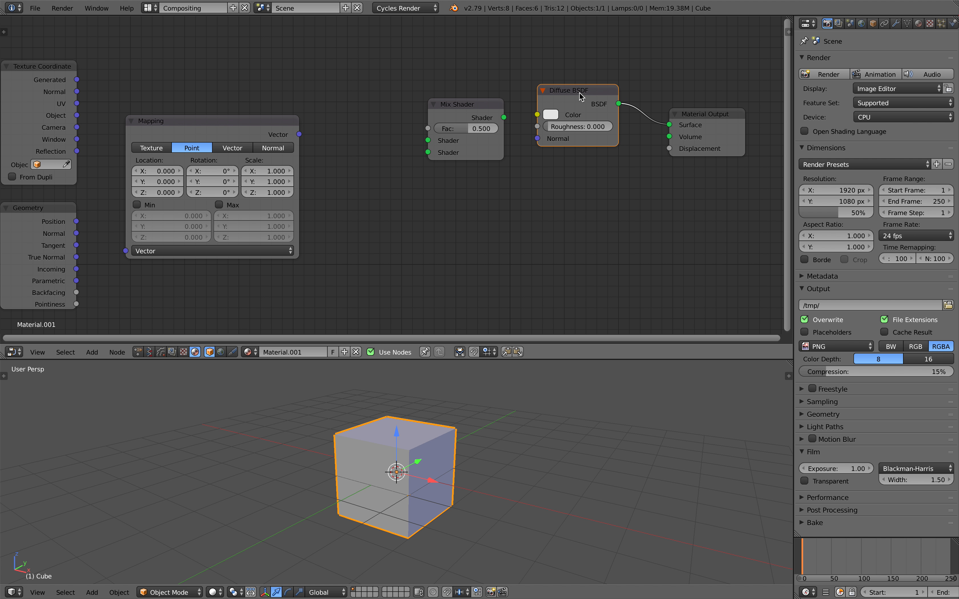
{"action": "key", "text": "x"}
{"action": "left_click_drag", "start_coordinate": [470, 106], "coordinate": [534, 109]}
Step: Add an Emission shader and duplicate it below the first
{"action": "key", "text": "shift+a"}
{"action": "left_click", "coordinate": [425, 92]}
{"action": "type", "text": "emi"}
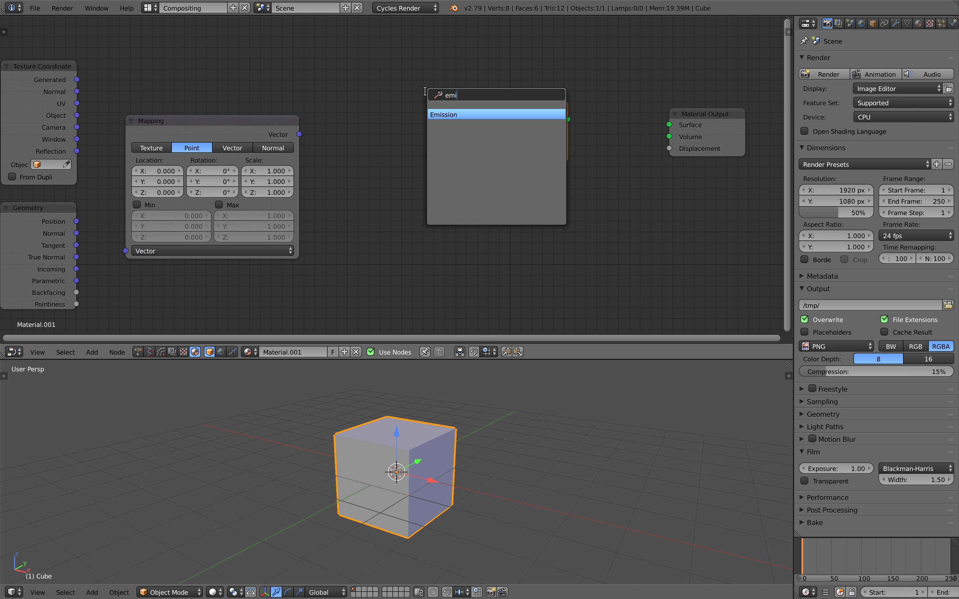
{"action": "key", "text": "Return"}
{"action": "left_click", "coordinate": [405, 88]}
{"action": "key", "text": "shift+d"}
{"action": "left_click", "coordinate": [410, 152]}
{"action": "left_click_drag", "start_coordinate": [507, 111], "coordinate": [535, 110]}
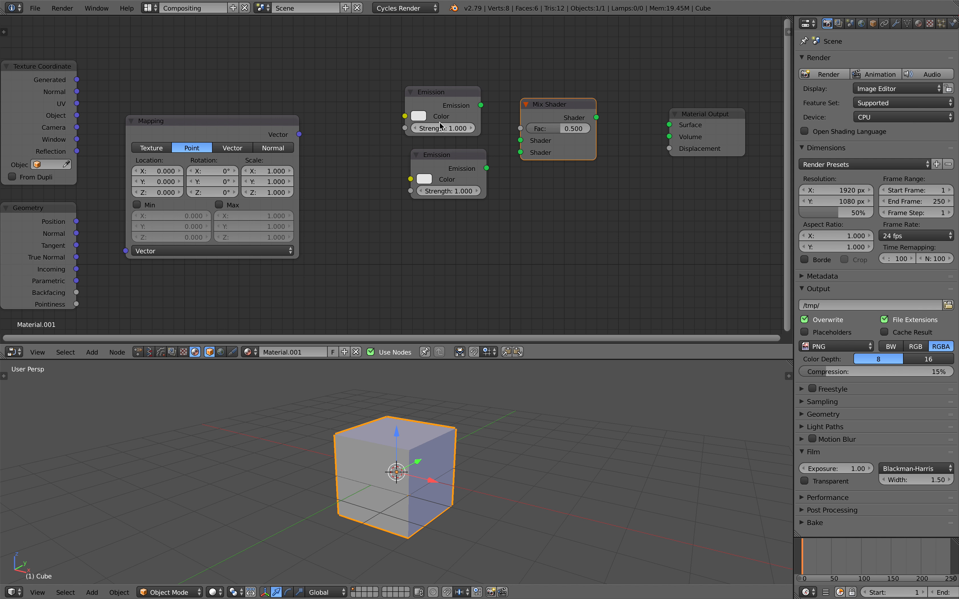
Step: Set the upper Emission colour to red and the lower one to cyan
{"action": "left_click", "coordinate": [418, 116]}
{"action": "left_click_drag", "start_coordinate": [457, 183], "coordinate": [452, 198]}
{"action": "left_click", "coordinate": [424, 179]}
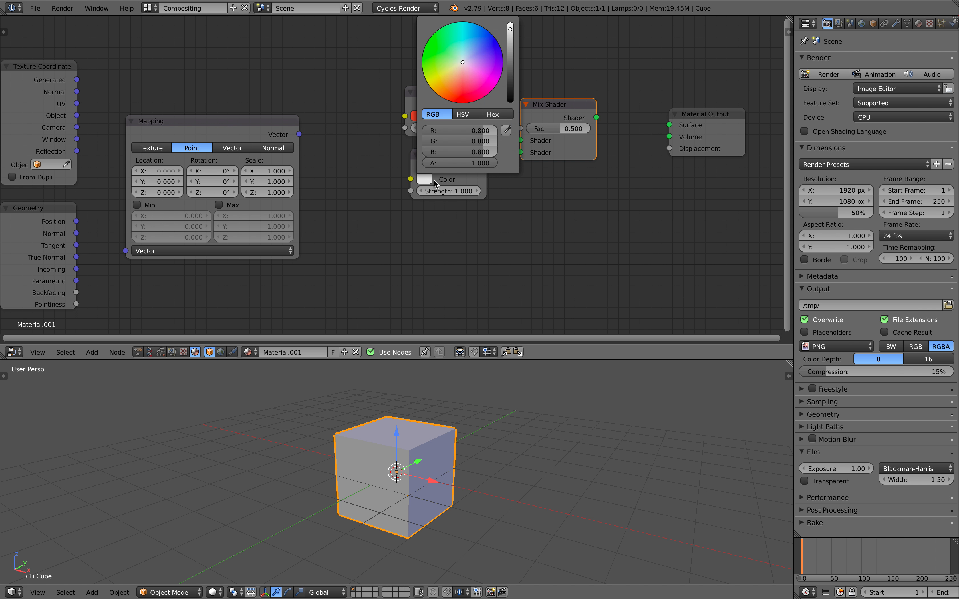
{"action": "left_click_drag", "start_coordinate": [461, 85], "coordinate": [457, 45]}
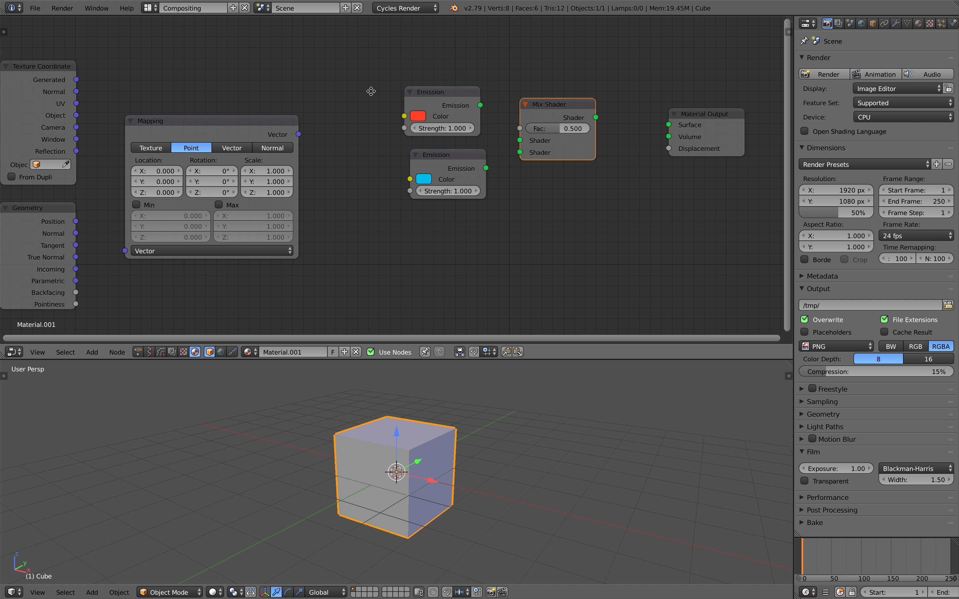
{"action": "middle_click_drag", "start_coordinate": [371, 90], "coordinate": [360, 95]}
Step: Connect both Emission nodes into the Mix Shader and save the file
{"action": "left_click_drag", "start_coordinate": [470, 110], "coordinate": [476, 173]}
{"action": "left_click_drag", "start_coordinate": [454, 119], "coordinate": [457, 118]}
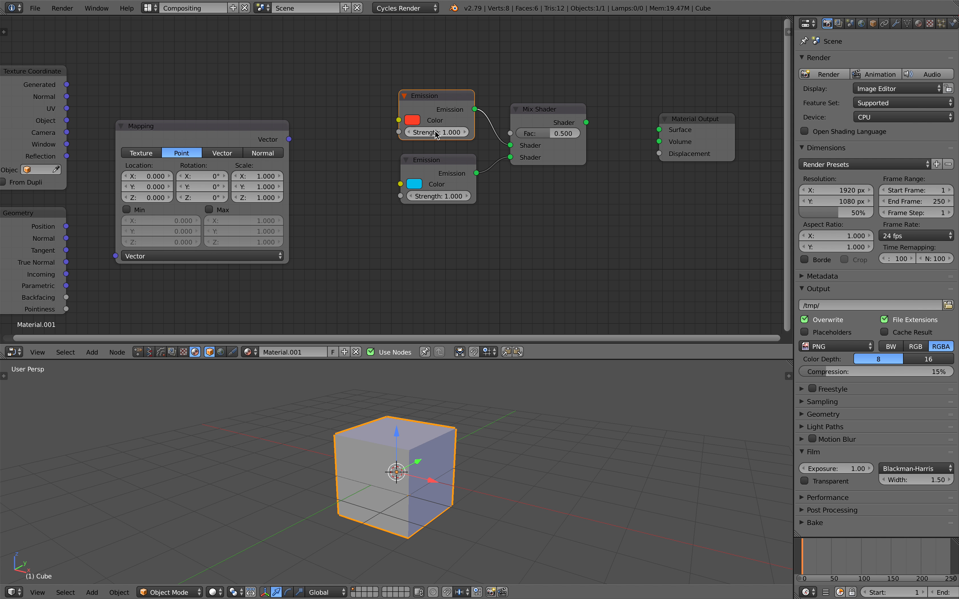
{"action": "middle_click_drag", "start_coordinate": [511, 149], "coordinate": [486, 154]}
{"action": "key", "text": "ctrl+s"}
{"action": "left_click", "coordinate": [487, 154]}
{"action": "scroll", "coordinate": [538, 138], "scroll_direction": "up", "scroll_amount": 1}
Step: Link the Mix Shader into the Surface input and switch the viewport to Rendered shading
{"action": "left_click_drag", "start_coordinate": [543, 117], "coordinate": [652, 132]}
{"action": "scroll", "coordinate": [391, 511], "scroll_direction": "up", "scroll_amount": 1}
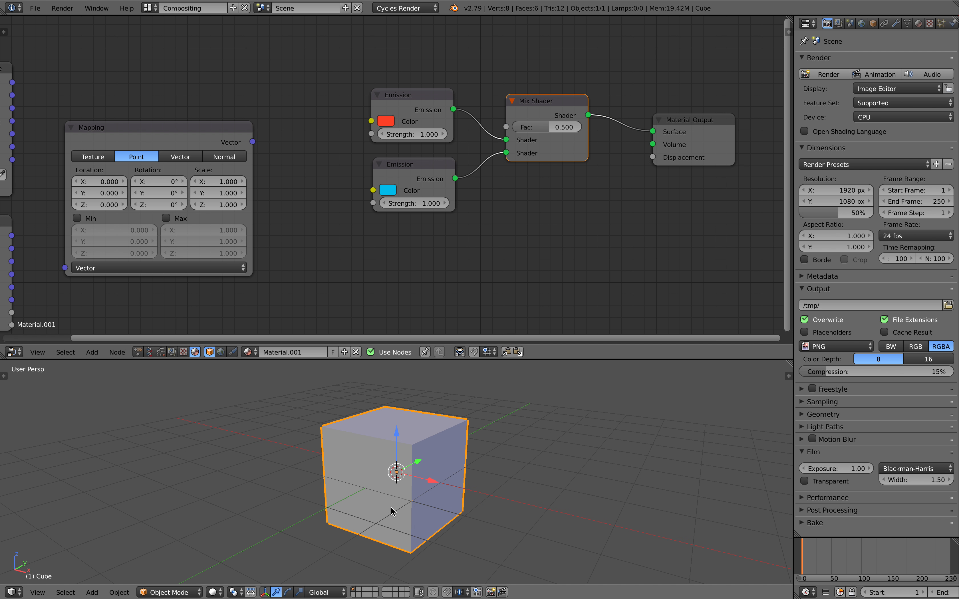
{"action": "left_click", "coordinate": [217, 590]}
{"action": "left_click", "coordinate": [221, 516]}
Step: Try lower Mix Shader factor values on the rendered cube and save the file
{"action": "mouse_move", "coordinate": [464, 454]}
{"action": "middle_mouse_down"}
{"action": "mouse_move", "coordinate": [390, 484]}
{"action": "mouse_move", "coordinate": [348, 410]}
{"action": "mouse_move", "coordinate": [476, 452]}
{"action": "middle_mouse_up"}
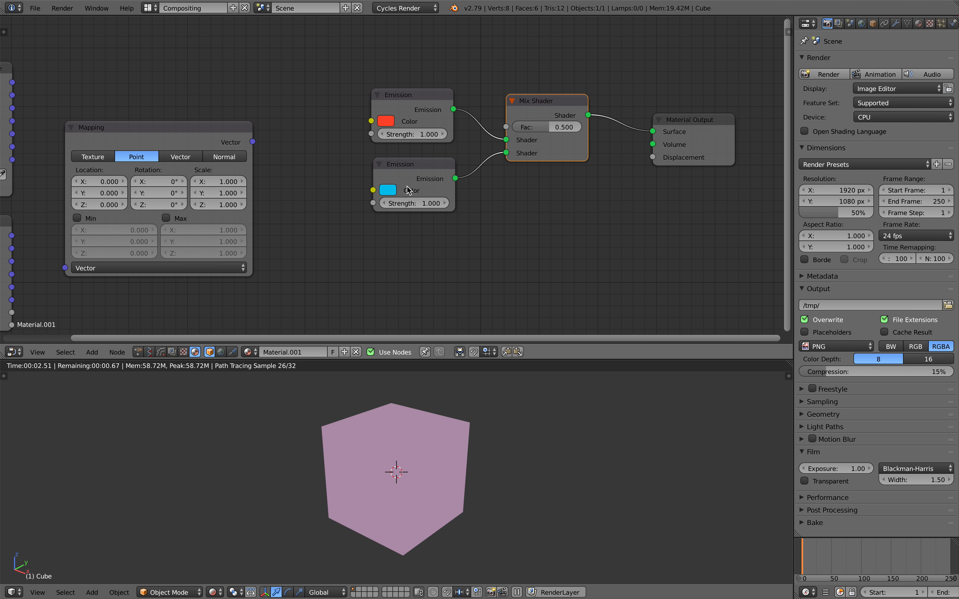
{"action": "mouse_move", "coordinate": [554, 128]}
{"action": "left_mouse_down"}
{"action": "mouse_move", "coordinate": [576, 128]}
{"action": "mouse_move", "coordinate": [515, 128]}
{"action": "mouse_move", "coordinate": [582, 127]}
{"action": "mouse_move", "coordinate": [568, 113]}
{"action": "left_mouse_up"}
{"action": "key", "text": "ctrl+s"}
{"action": "left_click", "coordinate": [568, 113]}
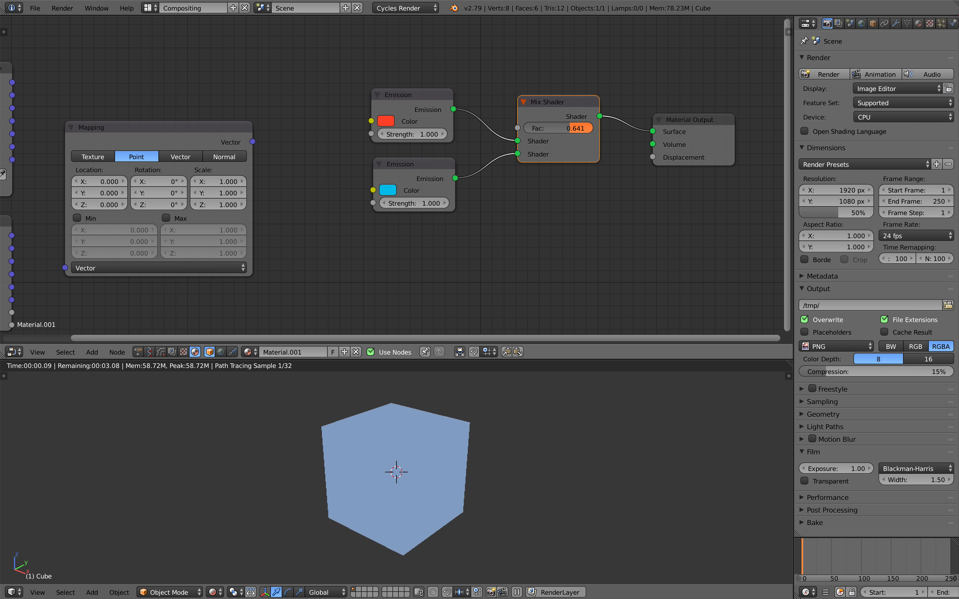
{"action": "scroll", "coordinate": [554, 161], "scroll_direction": "down", "scroll_amount": 1}
{"action": "middle_click_drag", "start_coordinate": [554, 161], "coordinate": [568, 143]}
{"action": "key", "text": "ctrl+s"}
{"action": "left_click", "coordinate": [575, 145]}
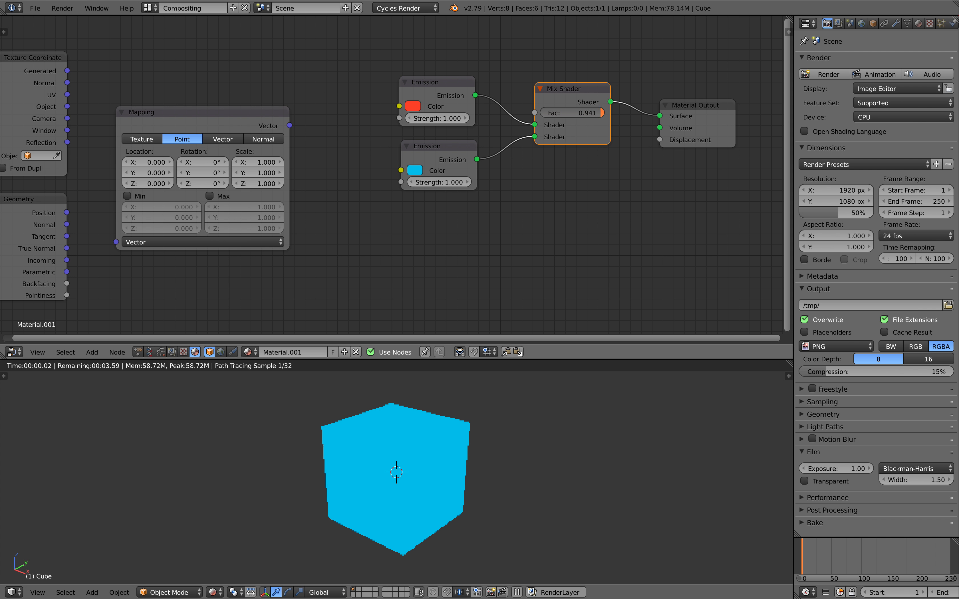
Step: Settle the Mix Shader factor at 0.523 and tidy the red and cyan Emission nodes
{"action": "scroll", "coordinate": [581, 120], "scroll_direction": "up", "scroll_amount": 2}
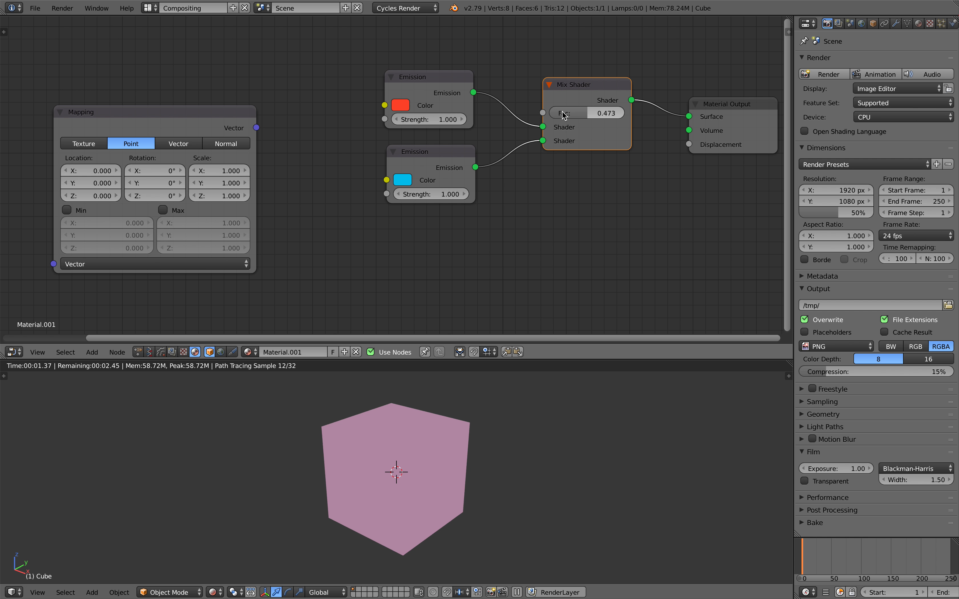
{"action": "scroll", "coordinate": [565, 123], "scroll_direction": "down", "scroll_amount": 1}
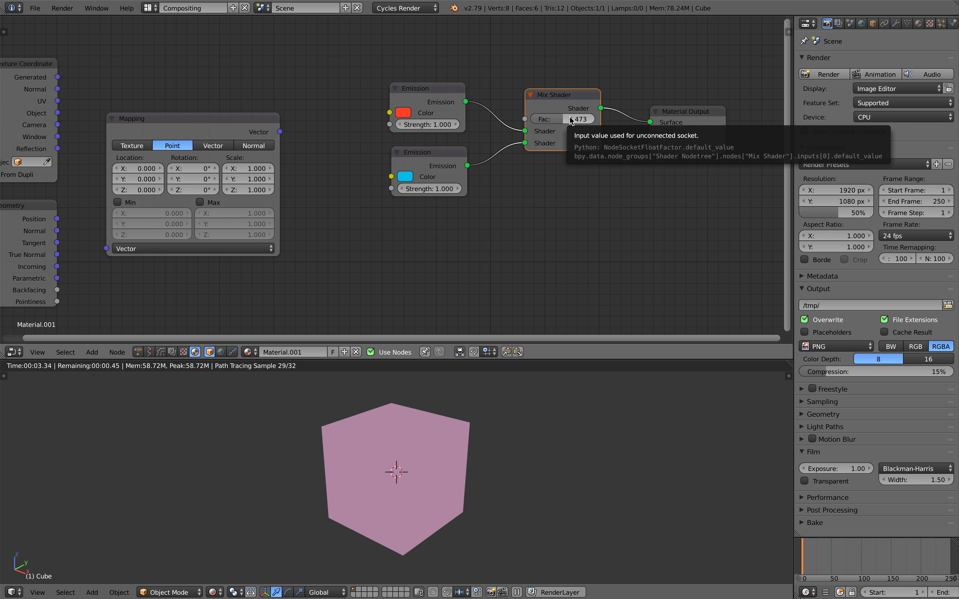
{"action": "mouse_move", "coordinate": [567, 119]}
{"action": "left_mouse_down"}
{"action": "mouse_move", "coordinate": [541, 119]}
{"action": "mouse_move", "coordinate": [556, 119]}
{"action": "left_mouse_up"}
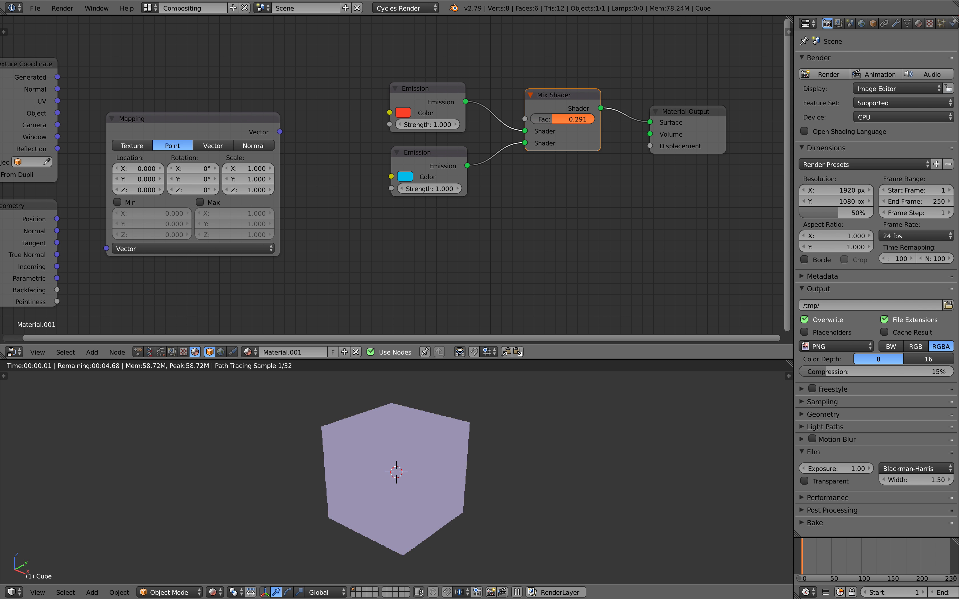
{"action": "scroll", "coordinate": [461, 435], "scroll_direction": "up", "scroll_amount": 2}
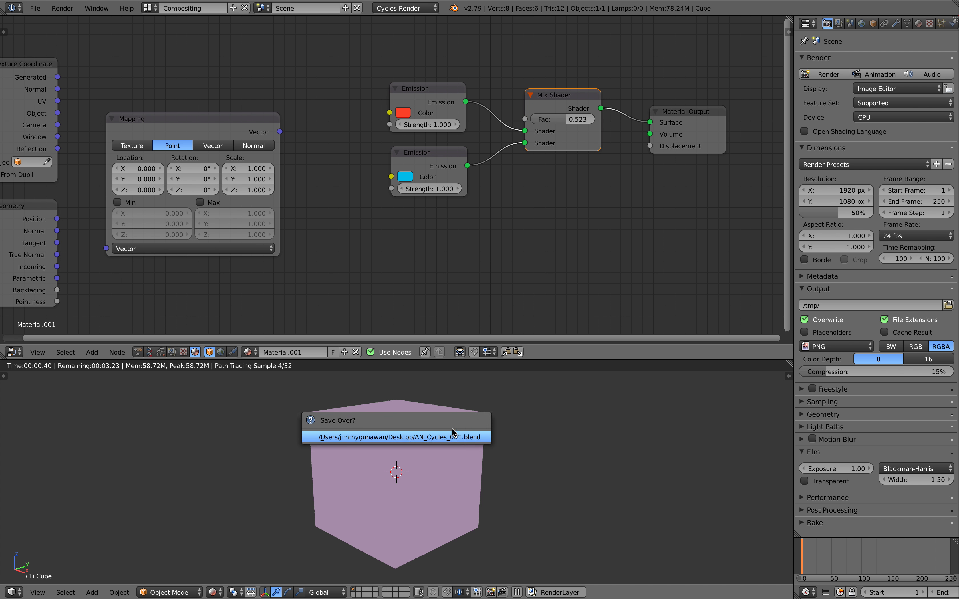
{"action": "mouse_move", "coordinate": [438, 106]}
{"action": "left_mouse_down"}
{"action": "mouse_move", "coordinate": [444, 111]}
{"action": "mouse_move", "coordinate": [443, 95]}
{"action": "left_mouse_up"}
{"action": "left_click_drag", "start_coordinate": [443, 159], "coordinate": [450, 161]}
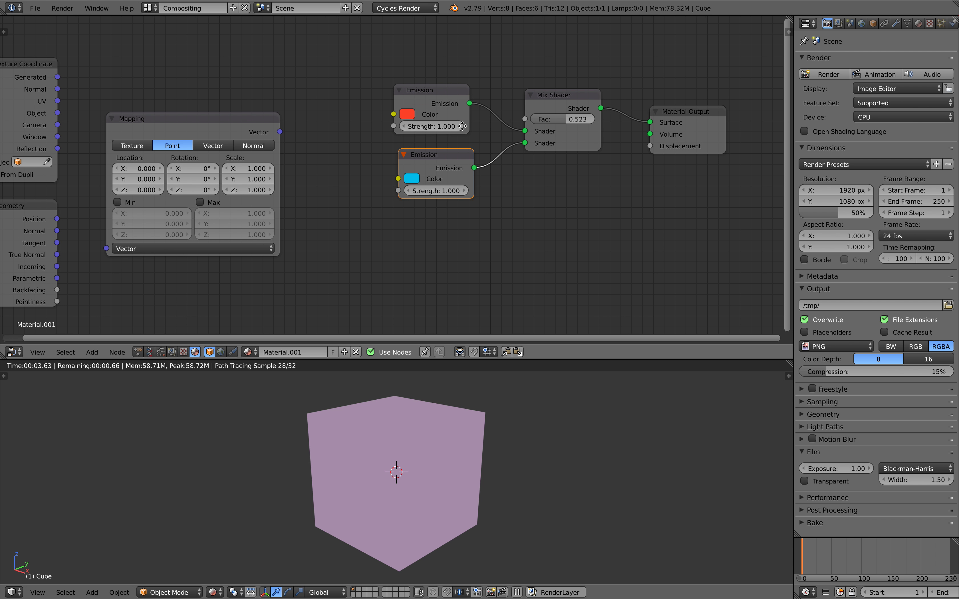
{"action": "middle_click_drag", "start_coordinate": [442, 141], "coordinate": [466, 135]}
Step: Add a Noise Texture and a Checker Texture node below the Emission shaders via search
{"action": "scroll", "coordinate": [514, 169], "scroll_direction": "down", "scroll_amount": 1}
{"action": "key", "text": "space"}
{"action": "type", "text": "nos"}
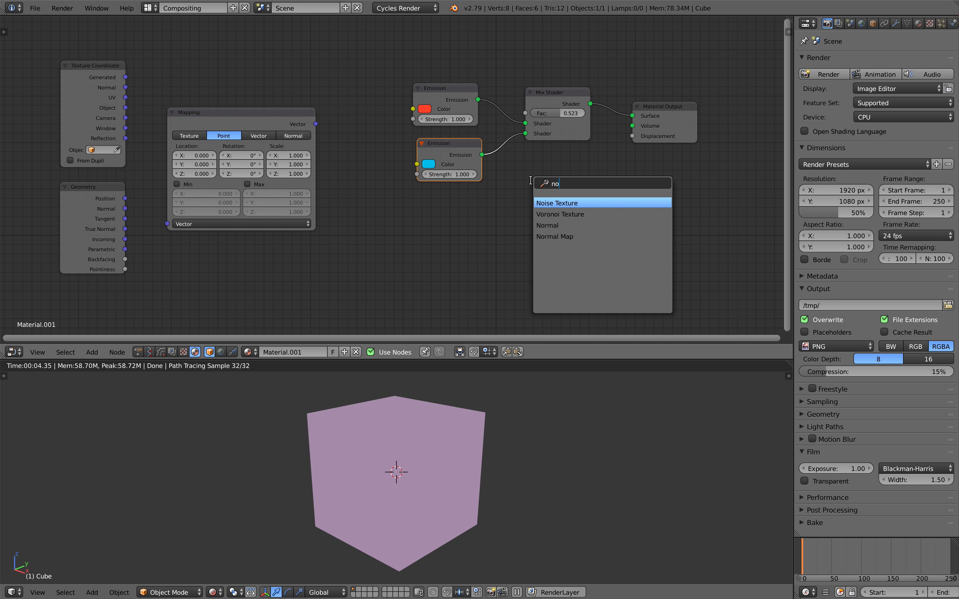
{"action": "key", "text": "BackSpace"}
{"action": "key", "text": "Return"}
{"action": "left_click", "coordinate": [526, 191]}
{"action": "key", "text": "space"}
{"action": "type", "text": "che"}
{"action": "key", "text": "Return"}
{"action": "left_click", "coordinate": [525, 189]}
Step: Add a Wave Texture node from the Add > Texture menu
{"action": "key", "text": "shift+a"}
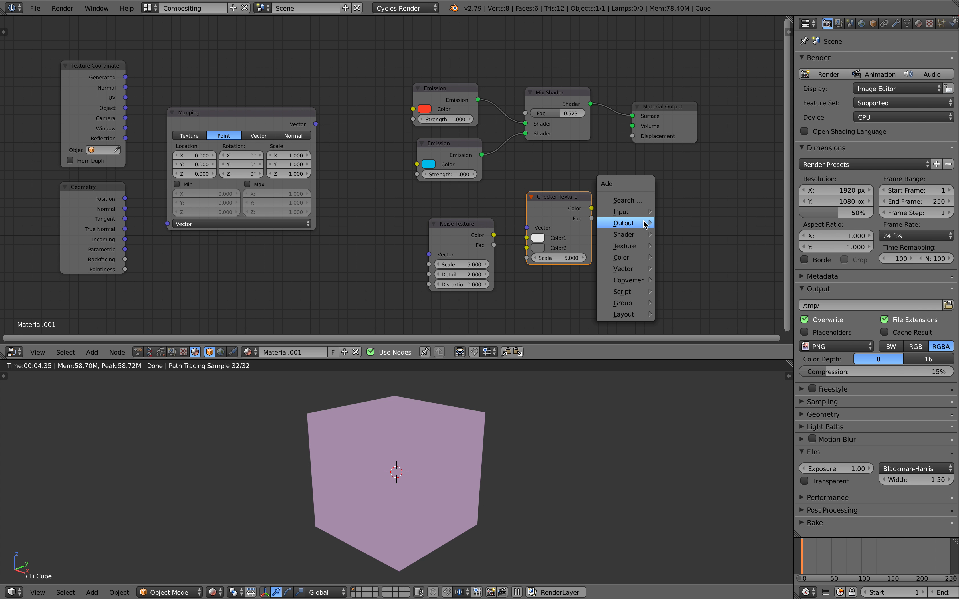
{"action": "mouse_move", "coordinate": [644, 246]}
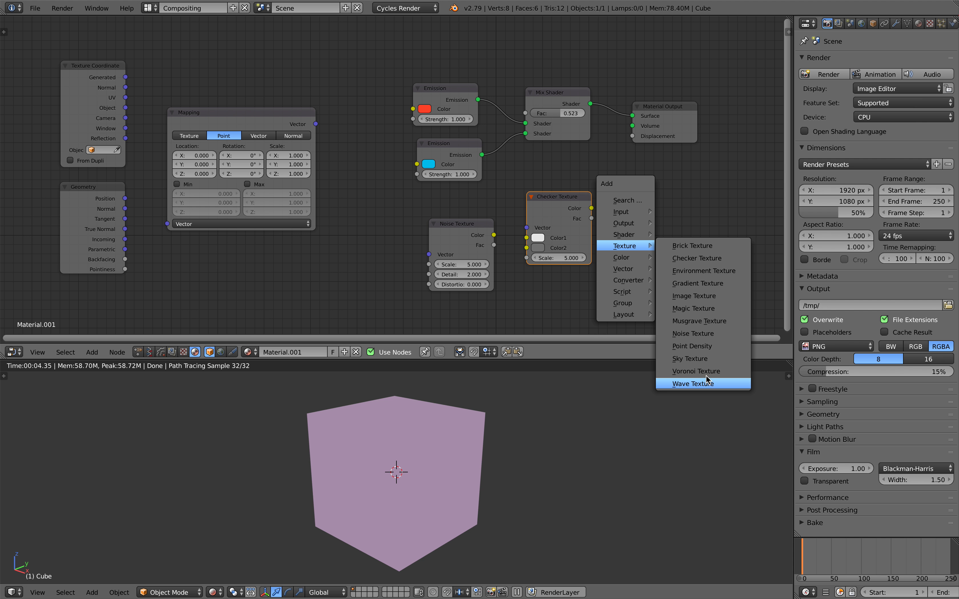
{"action": "left_click", "coordinate": [701, 384]}
{"action": "left_click", "coordinate": [673, 200]}
{"action": "middle_click_drag", "start_coordinate": [673, 200], "coordinate": [638, 196]}
{"action": "scroll", "coordinate": [571, 200], "scroll_direction": "down", "scroll_amount": 2}
Step: Line up the three texture nodes and wire Generated coordinates into the Noise Texture Vector
{"action": "middle_click_drag", "start_coordinate": [561, 199], "coordinate": [570, 198]}
{"action": "left_click_drag", "start_coordinate": [416, 212], "coordinate": [393, 209]}
{"action": "left_click_drag", "start_coordinate": [506, 191], "coordinate": [489, 195]}
{"action": "scroll", "coordinate": [634, 189], "scroll_direction": "up", "scroll_amount": 2}
{"action": "left_click_drag", "start_coordinate": [644, 188], "coordinate": [622, 192]}
{"action": "middle_click_drag", "start_coordinate": [618, 198], "coordinate": [619, 192]}
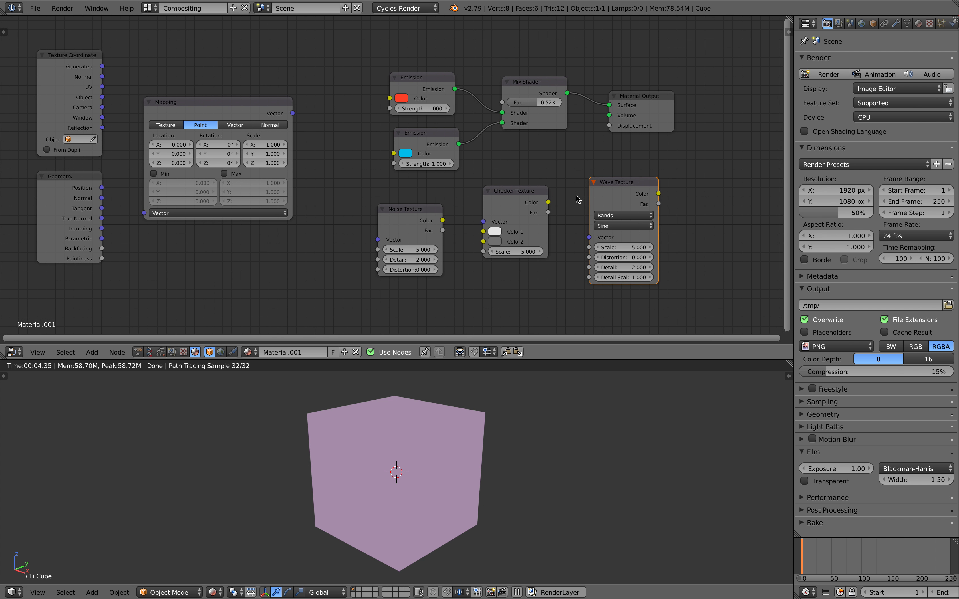
{"action": "left_click_drag", "start_coordinate": [102, 67], "coordinate": [377, 240]}
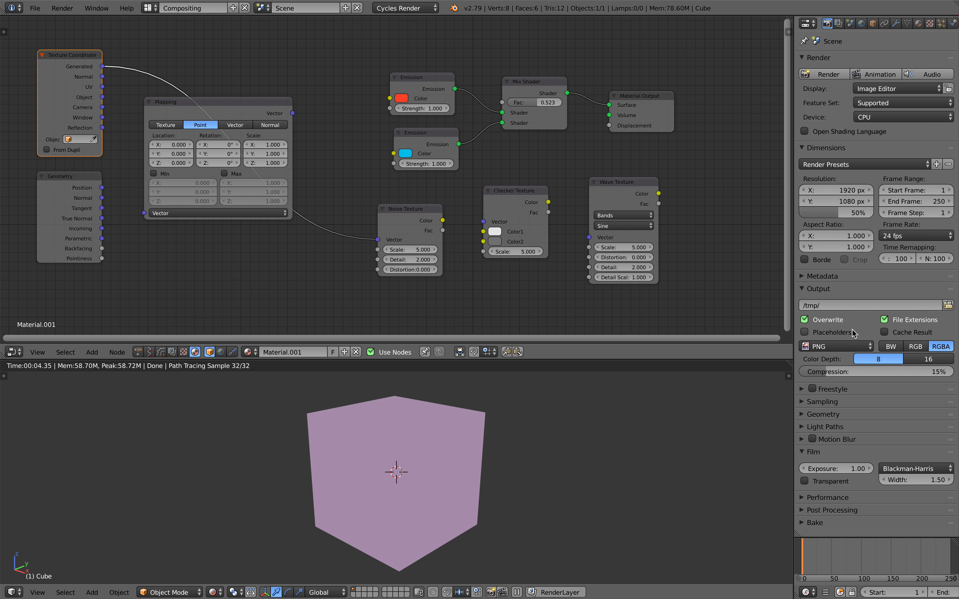
Step: Set both Cycles render and preview samples to 1 in the Sampling panel
{"action": "left_click", "coordinate": [835, 402]}
{"action": "left_click_drag", "start_coordinate": [904, 456], "coordinate": [904, 469]}
{"action": "type", "text": "1"}
{"action": "key", "text": "Return"}
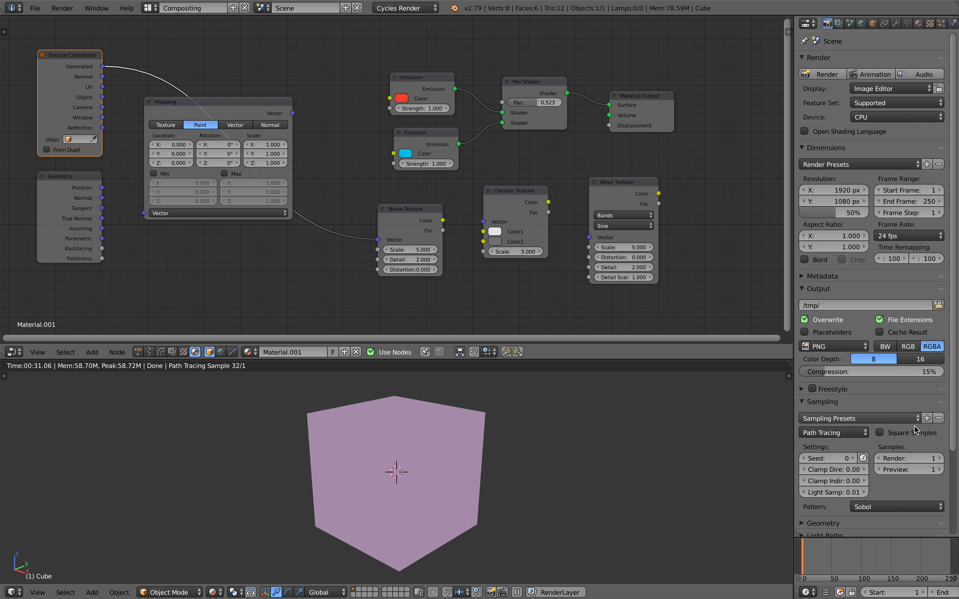
{"action": "middle_click_drag", "start_coordinate": [384, 436], "coordinate": [396, 430], "text": "shift"}
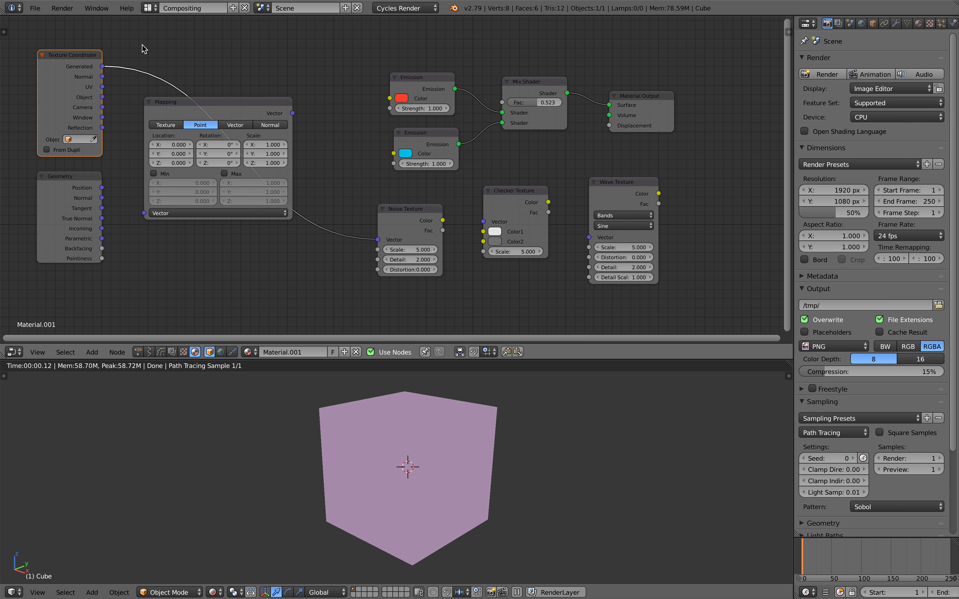
Step: Move the Mapping node down and reposition the Texture Coordinate and Noise Texture nodes
{"action": "left_click_drag", "start_coordinate": [234, 106], "coordinate": [221, 219]}
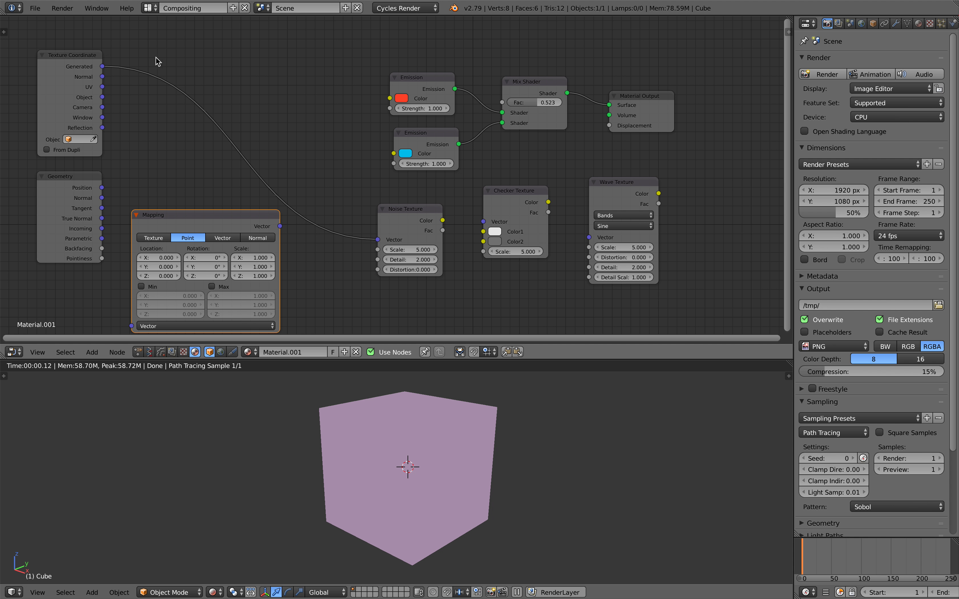
{"action": "left_click_drag", "start_coordinate": [96, 64], "coordinate": [106, 71]}
{"action": "left_click_drag", "start_coordinate": [407, 207], "coordinate": [362, 189]}
{"action": "middle_click_drag", "start_coordinate": [377, 196], "coordinate": [355, 193]}
Step: Save the blend file, overwriting the existing copy
{"action": "scroll", "coordinate": [355, 192], "scroll_direction": "up", "scroll_amount": 1}
{"action": "key", "text": "ctrl+s"}
{"action": "left_click", "coordinate": [357, 192]}
Step: Drive the Mix Shader Fac with the Noise Texture Fac at noise scale 4.280, then save
{"action": "left_click_drag", "start_coordinate": [373, 200], "coordinate": [387, 194]}
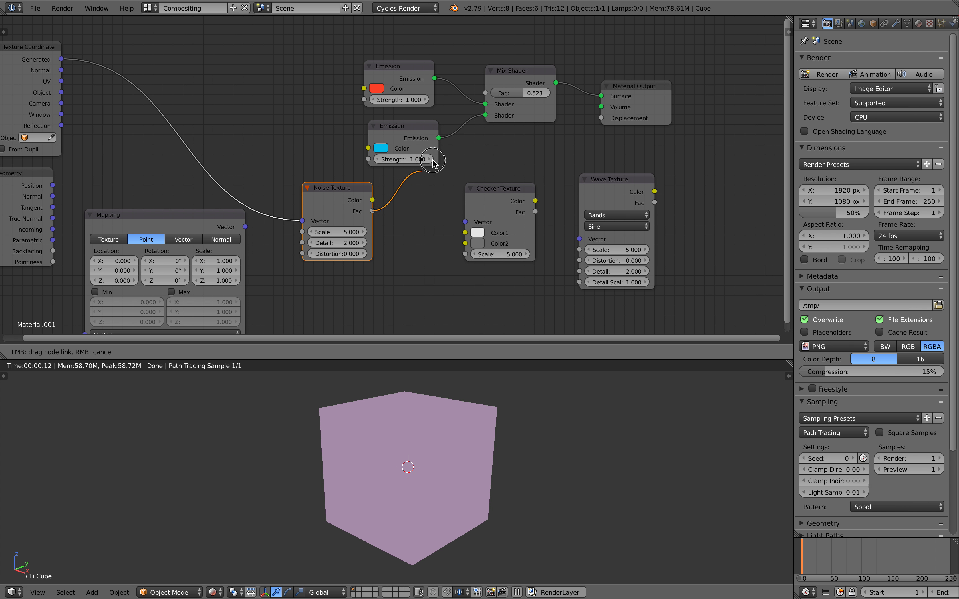
{"action": "left_click_drag", "start_coordinate": [433, 162], "coordinate": [485, 93]}
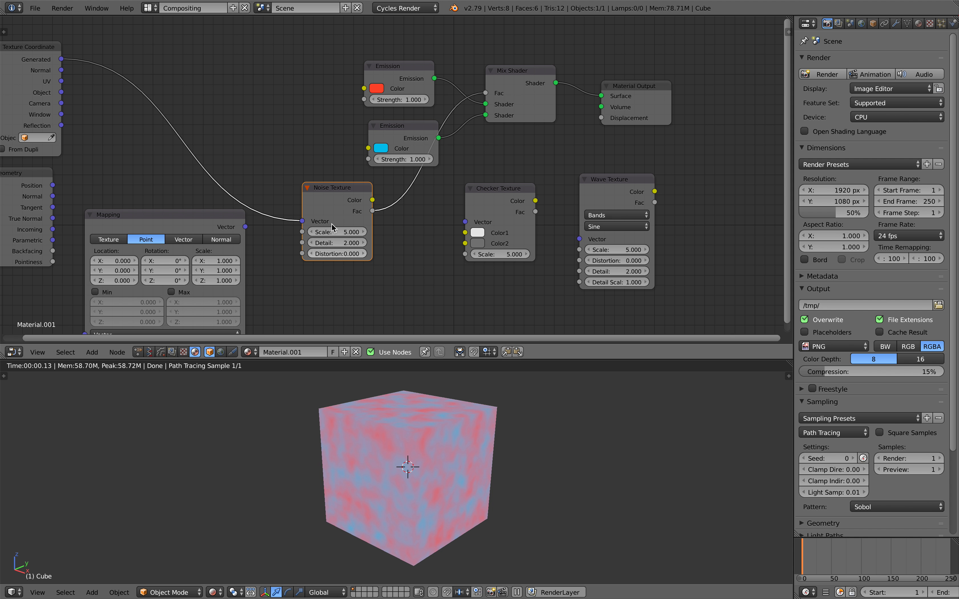
{"action": "middle_click_drag", "start_coordinate": [346, 237], "coordinate": [367, 230]}
{"action": "type", "text": "1"}
{"action": "left_click", "coordinate": [378, 253]}
{"action": "left_click_drag", "start_coordinate": [370, 226], "coordinate": [382, 226]}
{"action": "left_click_drag", "start_coordinate": [242, 208], "coordinate": [234, 210]}
{"action": "key", "text": "ctrl+s"}
{"action": "left_click", "coordinate": [233, 210]}
Step: Wire Generated coordinates into the Checker Texture and its Fac into the Mix Shader Fac
{"action": "left_click_drag", "start_coordinate": [81, 51], "coordinate": [486, 214]}
{"action": "left_click_drag", "start_coordinate": [555, 193], "coordinate": [563, 111]}
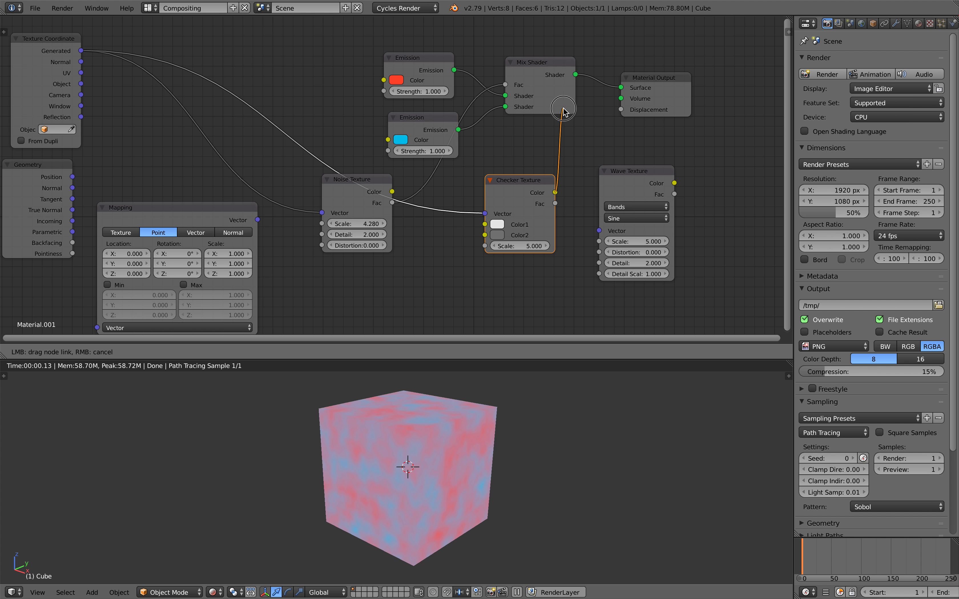
{"action": "left_click_drag", "start_coordinate": [559, 197], "coordinate": [559, 196]}
{"action": "left_click_drag", "start_coordinate": [556, 192], "coordinate": [556, 191]}
{"action": "left_click_drag", "start_coordinate": [522, 94], "coordinate": [522, 94]}
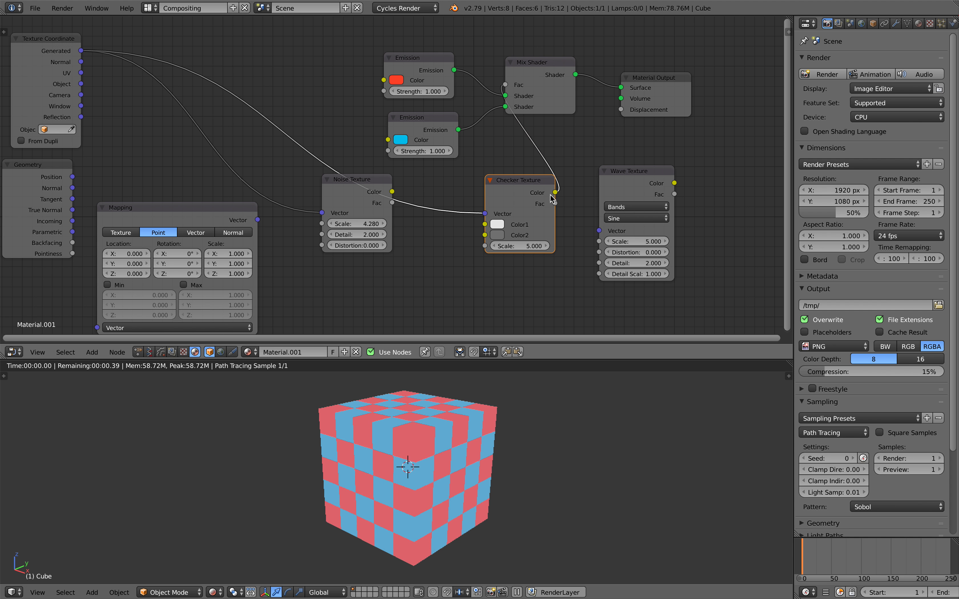
{"action": "left_click_drag", "start_coordinate": [555, 203], "coordinate": [505, 84]}
{"action": "left_click_drag", "start_coordinate": [551, 194], "coordinate": [507, 85]}
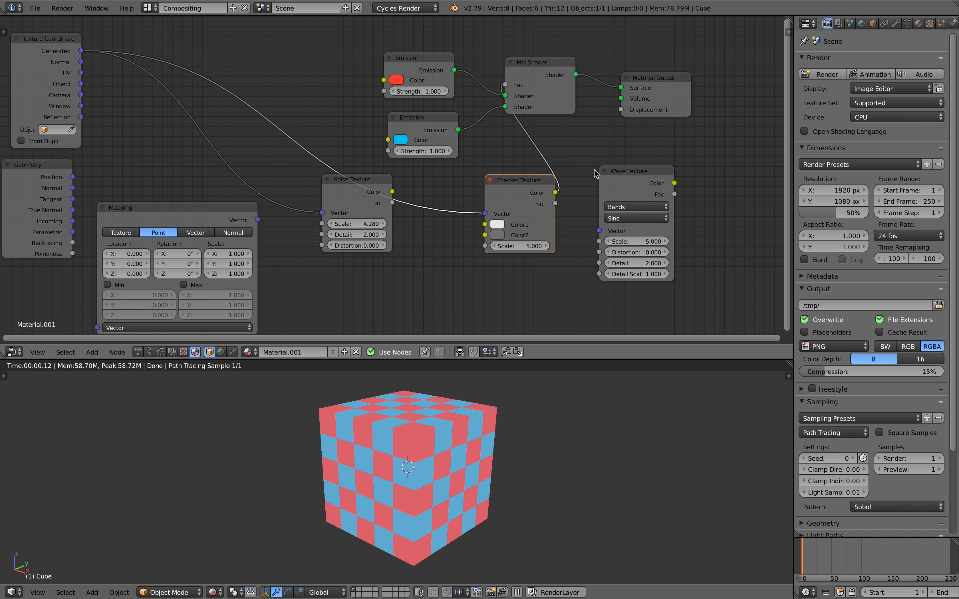
{"action": "left_click_drag", "start_coordinate": [554, 204], "coordinate": [507, 86]}
Step: Lower the checker scale to 4.720 and rearrange the Checker and Mix Shader nodes
{"action": "left_click_drag", "start_coordinate": [518, 184], "coordinate": [510, 185]}
{"action": "middle_click_drag", "start_coordinate": [518, 451], "coordinate": [498, 419]}
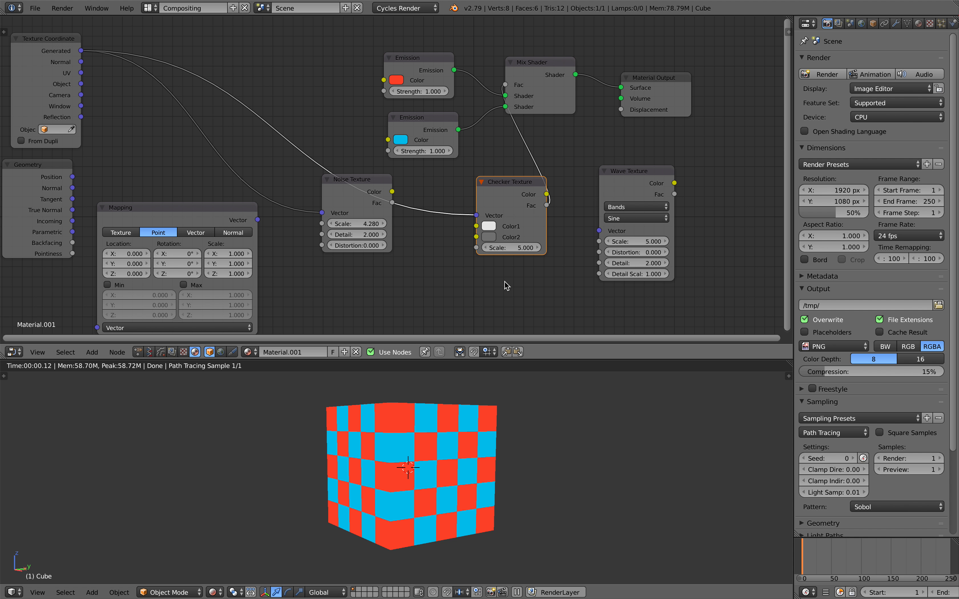
{"action": "left_click_drag", "start_coordinate": [522, 248], "coordinate": [509, 248]}
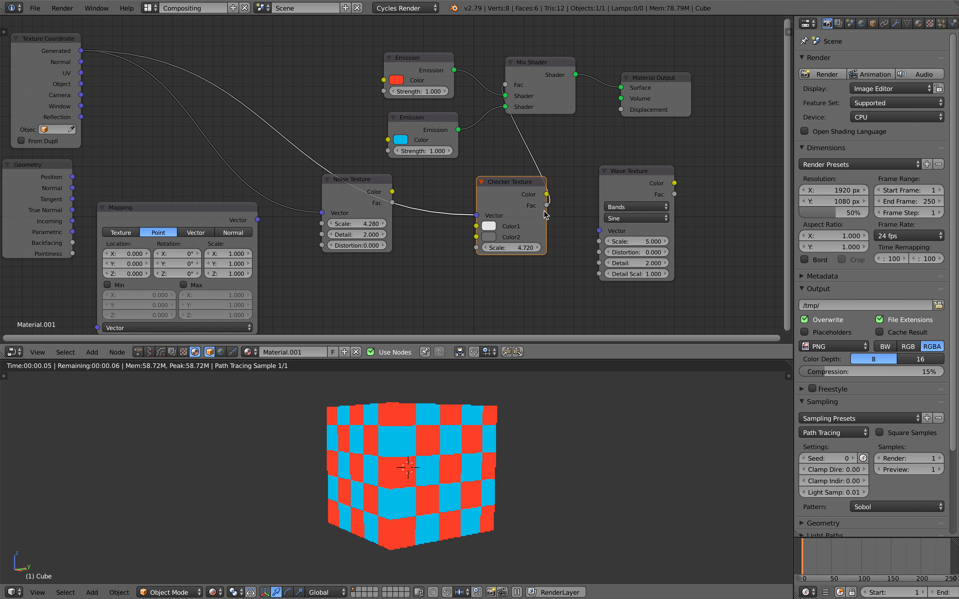
{"action": "left_click_drag", "start_coordinate": [508, 180], "coordinate": [490, 191]}
{"action": "left_click_drag", "start_coordinate": [539, 73], "coordinate": [551, 89]}
{"action": "left_click_drag", "start_coordinate": [501, 195], "coordinate": [493, 192]}
Step: Delete the Checker Texture and connect Generated coordinates to the Wave Texture Vector
{"action": "key", "text": "x"}
{"action": "left_click_drag", "start_coordinate": [628, 179], "coordinate": [536, 180]}
{"action": "left_click_drag", "start_coordinate": [80, 50], "coordinate": [507, 233]}
Step: Feed Wave Color into the Mix Shader Fac and set the wave to Sine-profile Rings
{"action": "left_click_drag", "start_coordinate": [583, 185], "coordinate": [597, 132]}
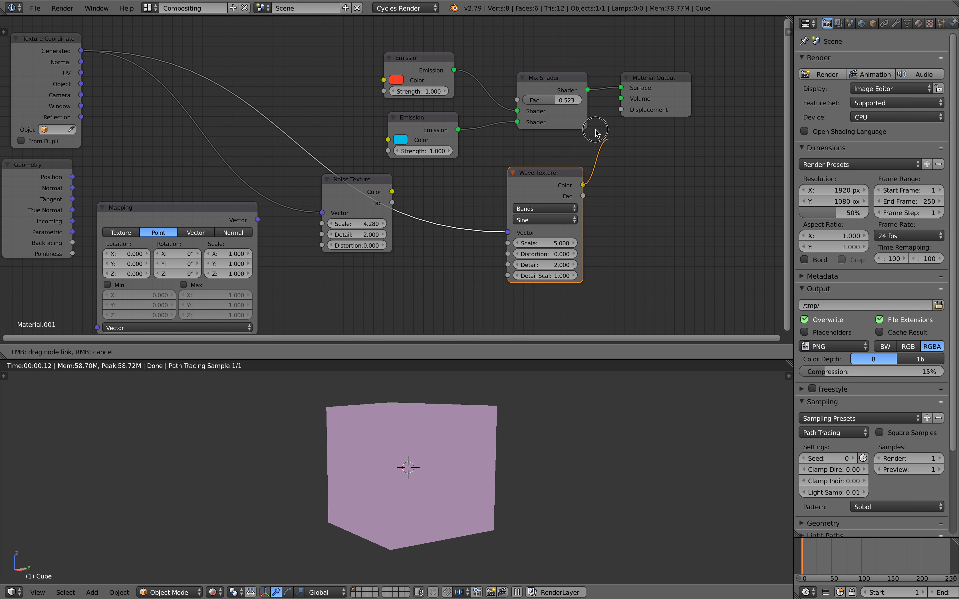
{"action": "left_click_drag", "start_coordinate": [522, 103], "coordinate": [519, 101]}
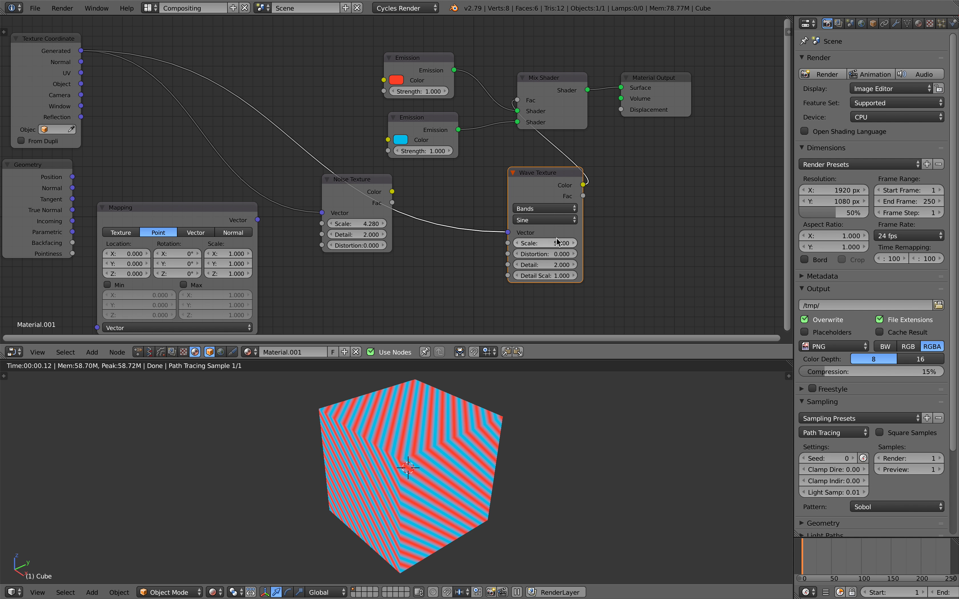
{"action": "left_click", "coordinate": [545, 211]}
{"action": "left_click", "coordinate": [545, 186]}
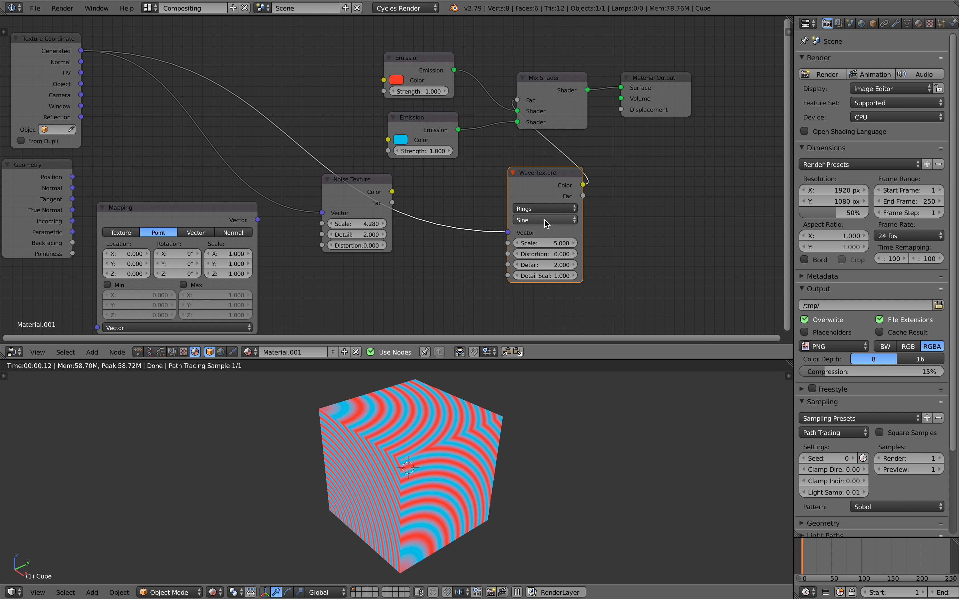
{"action": "left_click", "coordinate": [544, 219]}
{"action": "left_click", "coordinate": [544, 211]}
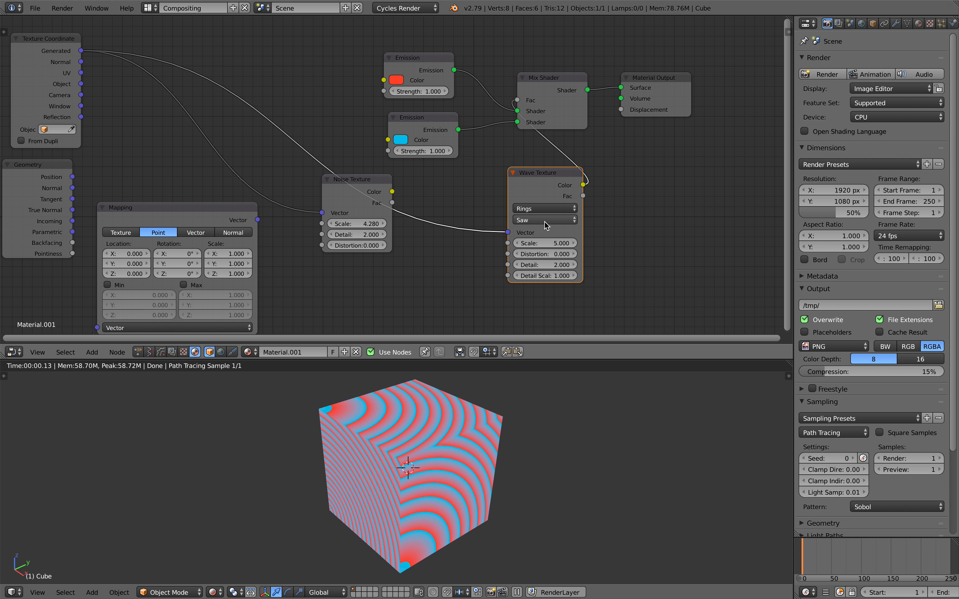
Step: Route Generated coordinates through the Mapping node into the Wave Texture
{"action": "middle_click_drag", "start_coordinate": [407, 203], "coordinate": [429, 192]}
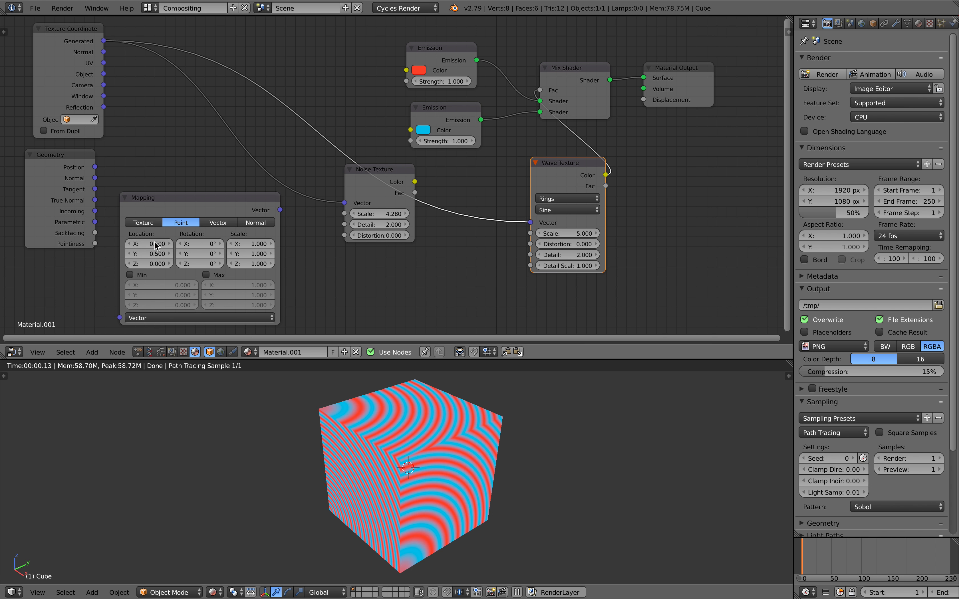
{"action": "middle_click_drag", "start_coordinate": [139, 188], "coordinate": [176, 180]}
{"action": "left_click_drag", "start_coordinate": [112, 34], "coordinate": [155, 309]}
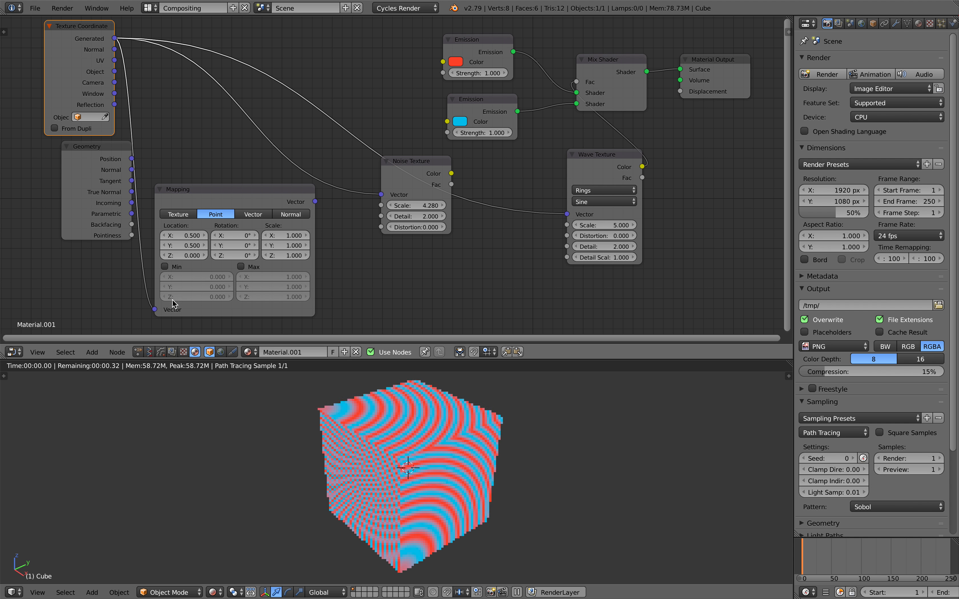
{"action": "left_click_drag", "start_coordinate": [315, 202], "coordinate": [371, 202]}
{"action": "left_click_drag", "start_coordinate": [563, 216], "coordinate": [567, 214]}
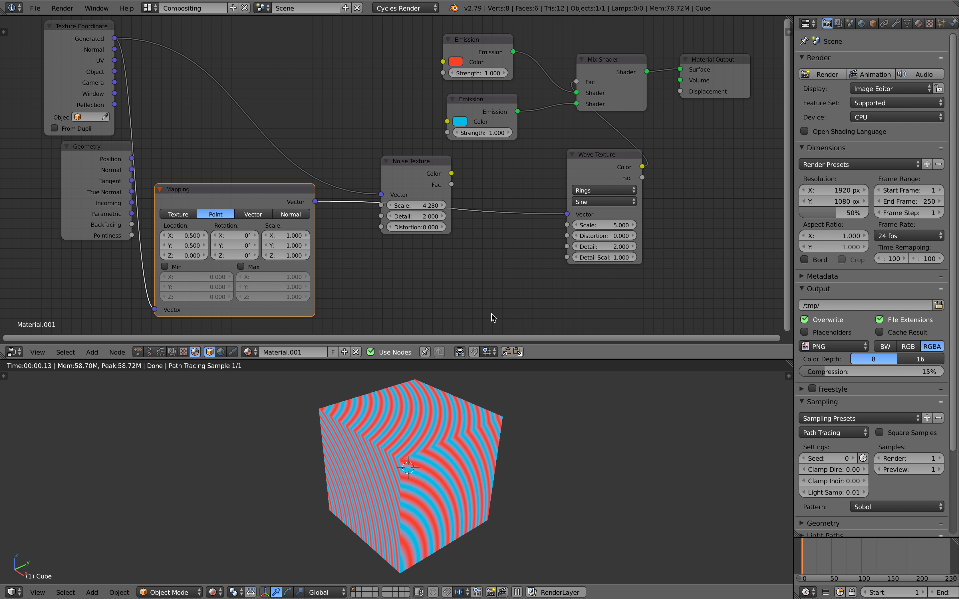
{"action": "middle_click_drag", "start_coordinate": [459, 472], "coordinate": [429, 427]}
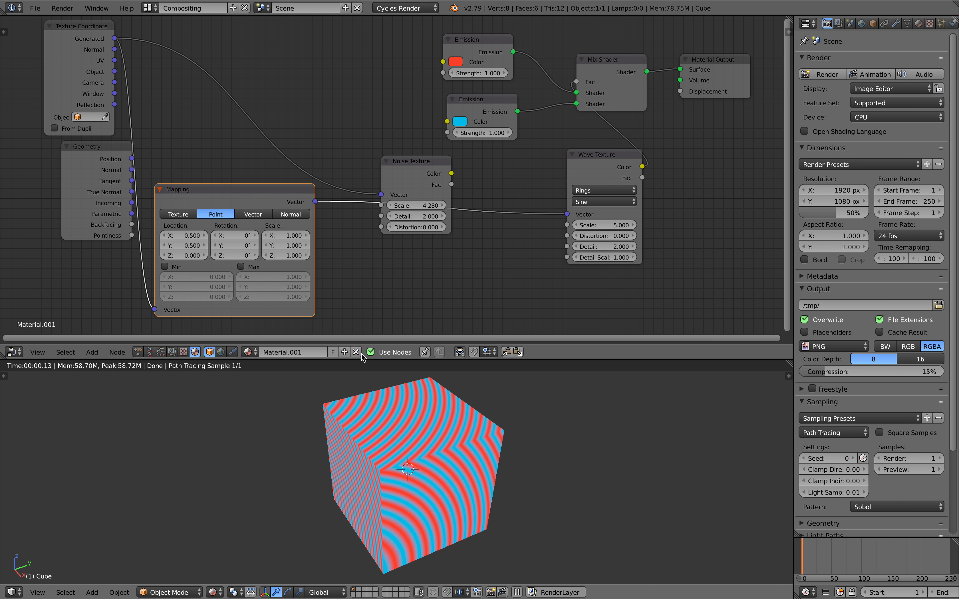
Step: Set the Mapping Location to -0.5 on X, Y and Z to centre the rings
{"action": "type", "text": ".5"}
{"action": "key", "text": "Return"}
{"action": "mouse_move", "coordinate": [412, 468]}
{"action": "middle_mouse_down"}
{"action": "mouse_move", "coordinate": [535, 441]}
{"action": "mouse_move", "coordinate": [471, 473]}
{"action": "mouse_move", "coordinate": [422, 476]}
{"action": "middle_mouse_up"}
{"action": "mouse_move", "coordinate": [195, 257]}
{"action": "left_mouse_down"}
{"action": "mouse_move", "coordinate": [163, 257]}
{"action": "mouse_move", "coordinate": [226, 258]}
{"action": "mouse_move", "coordinate": [199, 257]}
{"action": "left_mouse_up"}
{"action": "left_click", "coordinate": [195, 258]}
{"action": "type", "text": "-0."}
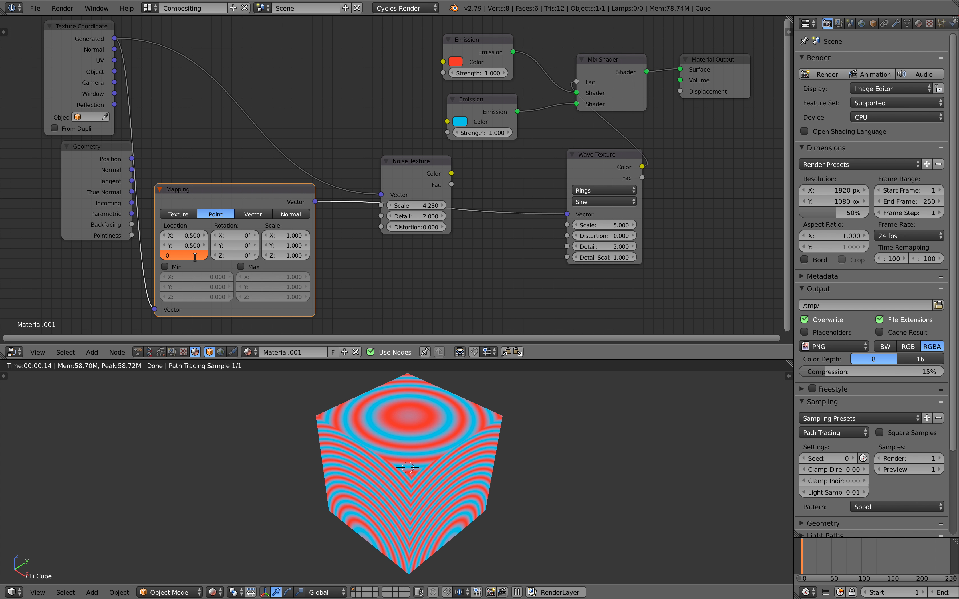
{"action": "type", "text": "5"}
{"action": "key", "text": "Return"}
{"action": "middle_click_drag", "start_coordinate": [478, 464], "coordinate": [425, 474]}
Step: Rearrange the Mapping, Mix Shader and Wave Texture nodes and save the file
{"action": "left_click_drag", "start_coordinate": [533, 162], "coordinate": [530, 165]}
{"action": "middle_click_drag", "start_coordinate": [531, 165], "coordinate": [513, 174]}
{"action": "middle_click_drag", "start_coordinate": [552, 146], "coordinate": [435, 150]}
{"action": "left_click_drag", "start_coordinate": [472, 79], "coordinate": [588, 83]}
{"action": "key", "text": "ctrl+s"}
{"action": "left_click_drag", "start_coordinate": [479, 166], "coordinate": [569, 87]}
{"action": "left_click", "coordinate": [444, 188]}
Step: Nudge the Wave Texture node and save the blend file again
{"action": "scroll", "coordinate": [501, 183], "scroll_direction": "up", "scroll_amount": 1}
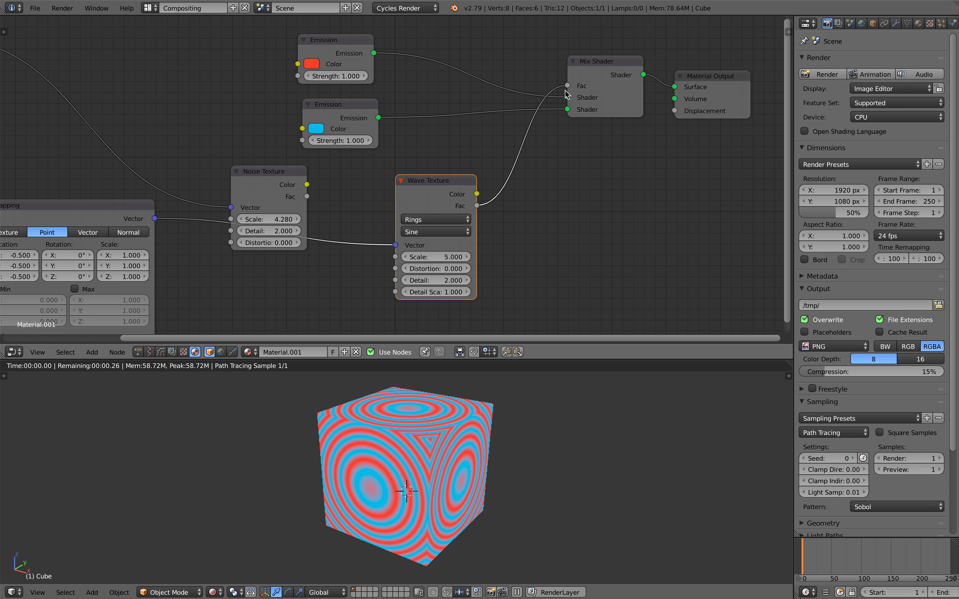
{"action": "left_click_drag", "start_coordinate": [456, 177], "coordinate": [437, 183]}
{"action": "key", "text": "ctrl+s"}
{"action": "left_click", "coordinate": [441, 184]}
{"action": "middle_click_drag", "start_coordinate": [560, 197], "coordinate": [567, 187]}
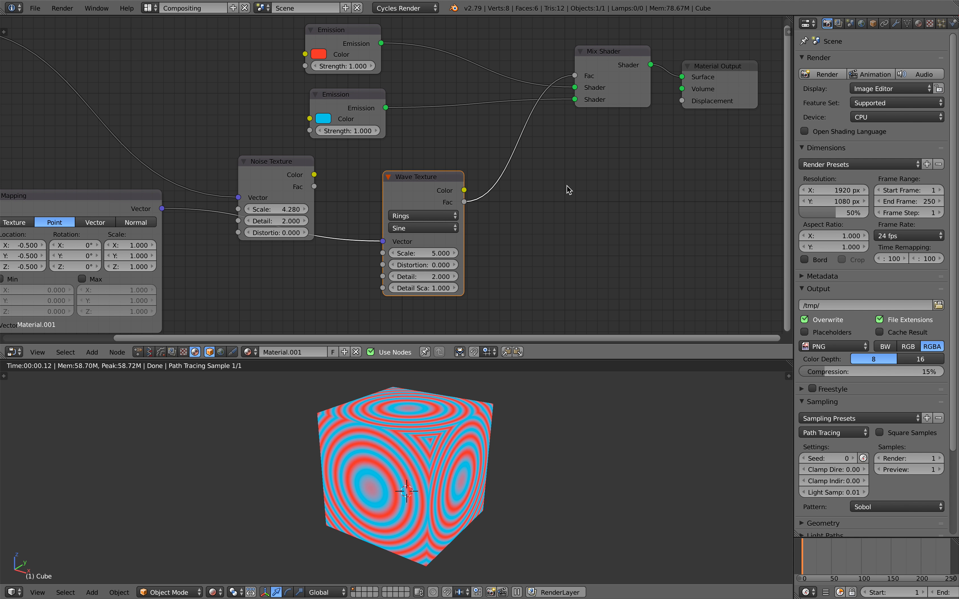
Step: Start a name search in the Add node menu
{"action": "key", "text": "shift+a"}
{"action": "mouse_move", "coordinate": [570, 189]}
{"action": "left_click", "coordinate": [553, 142]}
Step: Insert a ColorRamp into the Wave-to-Mix link, moving the black stop to 0.250
{"action": "type", "text": "colorramp"}
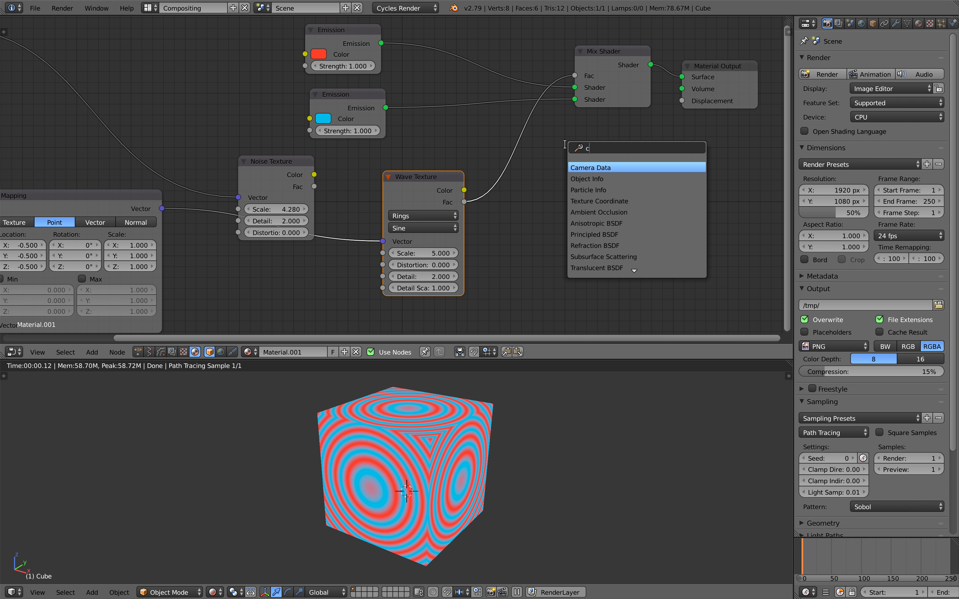
{"action": "key", "text": "Return"}
{"action": "left_click", "coordinate": [507, 138]}
{"action": "left_click_drag", "start_coordinate": [513, 200], "coordinate": [543, 200]}
{"action": "left_click_drag", "start_coordinate": [630, 201], "coordinate": [576, 202]}
Step: Move the white ramp stop to 0.466 and raise the Wave Texture scale to 5.100
{"action": "scroll", "coordinate": [484, 417], "scroll_direction": "up", "scroll_amount": 3}
{"action": "middle_click_drag", "start_coordinate": [484, 417], "coordinate": [438, 445]}
{"action": "scroll", "coordinate": [497, 439], "scroll_direction": "down", "scroll_amount": 5}
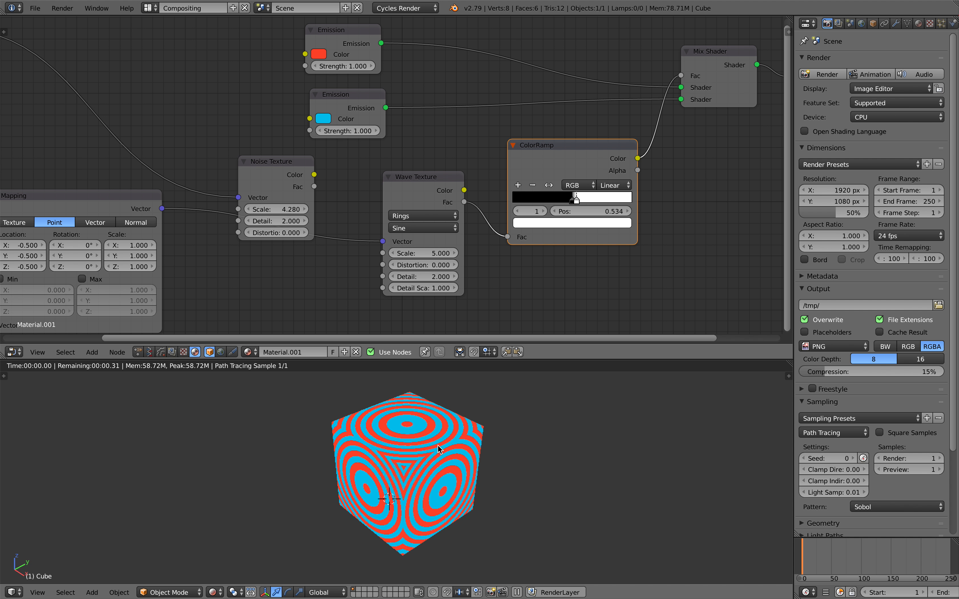
{"action": "left_click_drag", "start_coordinate": [573, 203], "coordinate": [569, 202]}
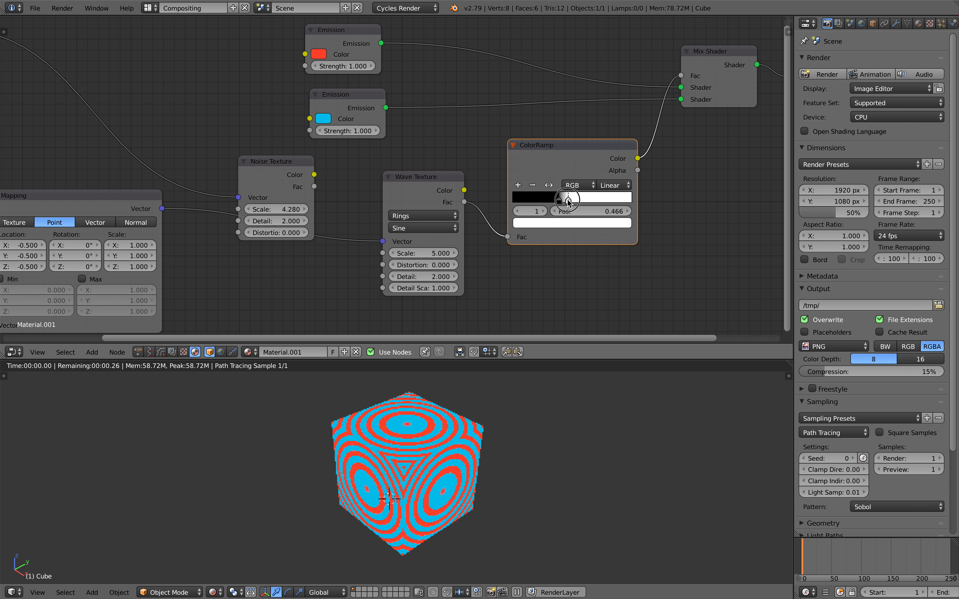
{"action": "left_click", "coordinate": [457, 253]}
Step: Set the Mapping node's Location X to -0.500
{"action": "middle_click_drag", "start_coordinate": [274, 269], "coordinate": [400, 210]}
{"action": "left_click_drag", "start_coordinate": [156, 188], "coordinate": [200, 186]}
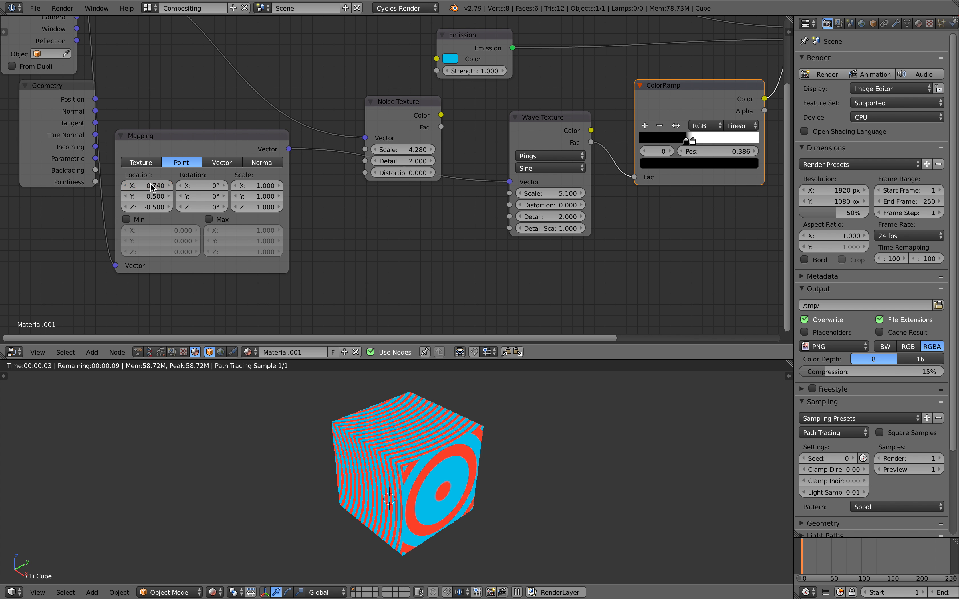
{"action": "left_click", "coordinate": [150, 184]}
{"action": "type", "text": "-0.5"}
{"action": "key", "text": "Return"}
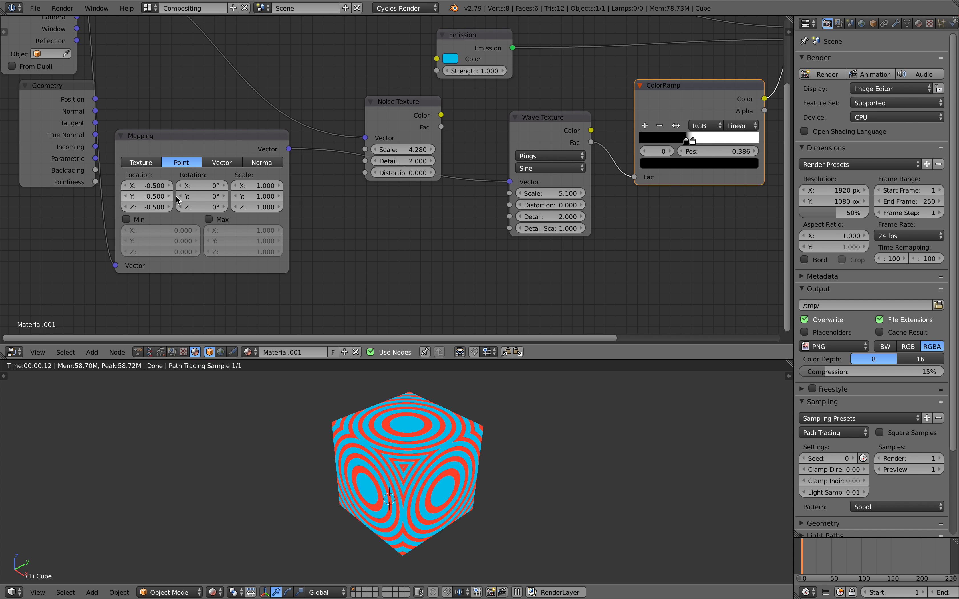
Step: Reposition the Texture Coordinate and Mapping nodes, and place a Mapping duplicate before the Wave Texture
{"action": "scroll", "coordinate": [176, 197], "scroll_direction": "down", "scroll_amount": 3}
{"action": "middle_click_drag", "start_coordinate": [178, 115], "coordinate": [235, 138]}
{"action": "left_click_drag", "start_coordinate": [177, 78], "coordinate": [81, 73]}
{"action": "left_click_drag", "start_coordinate": [280, 175], "coordinate": [242, 191]}
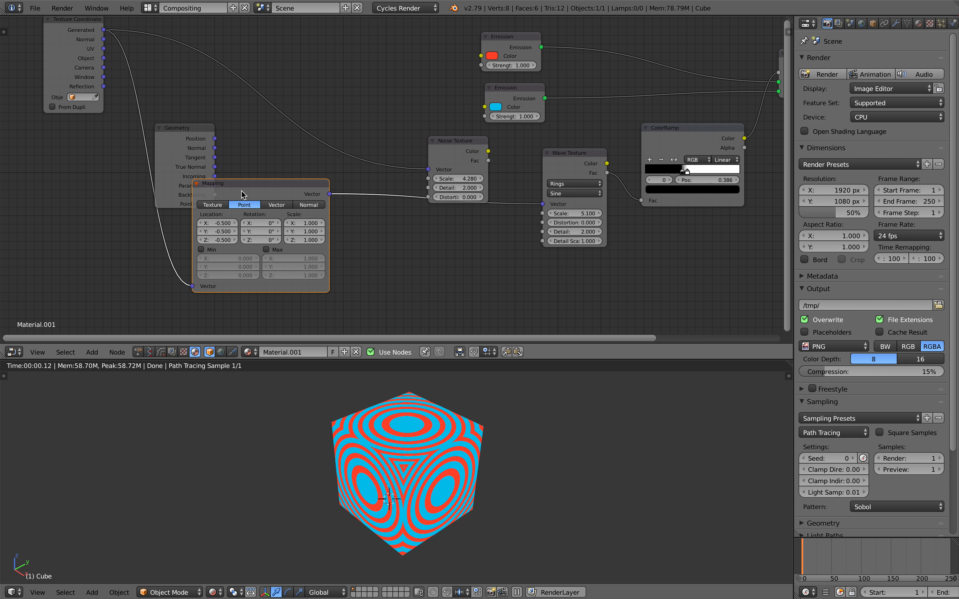
{"action": "key", "text": "shift+d"}
{"action": "left_click", "coordinate": [415, 195]}
Step: Test the second Mapping as Vector type with location -0.120, 1.220, 0.120
{"action": "mouse_move", "coordinate": [390, 224]}
{"action": "left_mouse_down"}
{"action": "mouse_move", "coordinate": [429, 232]}
{"action": "mouse_move", "coordinate": [404, 240]}
{"action": "mouse_move", "coordinate": [396, 232]}
{"action": "left_mouse_up"}
{"action": "left_click", "coordinate": [448, 206]}
{"action": "left_click_drag", "start_coordinate": [389, 241], "coordinate": [381, 224]}
{"action": "left_click", "coordinate": [386, 206]}
{"action": "mouse_move", "coordinate": [389, 233]}
{"action": "left_mouse_down"}
{"action": "mouse_move", "coordinate": [414, 232]}
{"action": "mouse_move", "coordinate": [387, 224]}
{"action": "mouse_move", "coordinate": [401, 232]}
{"action": "left_mouse_up"}
{"action": "left_click", "coordinate": [448, 206]}
{"action": "key", "text": "a"}
{"action": "left_click_drag", "start_coordinate": [390, 241], "coordinate": [393, 240]}
{"action": "left_click_drag", "start_coordinate": [408, 202], "coordinate": [387, 215]}
{"action": "middle_click_drag", "start_coordinate": [386, 215], "coordinate": [336, 218]}
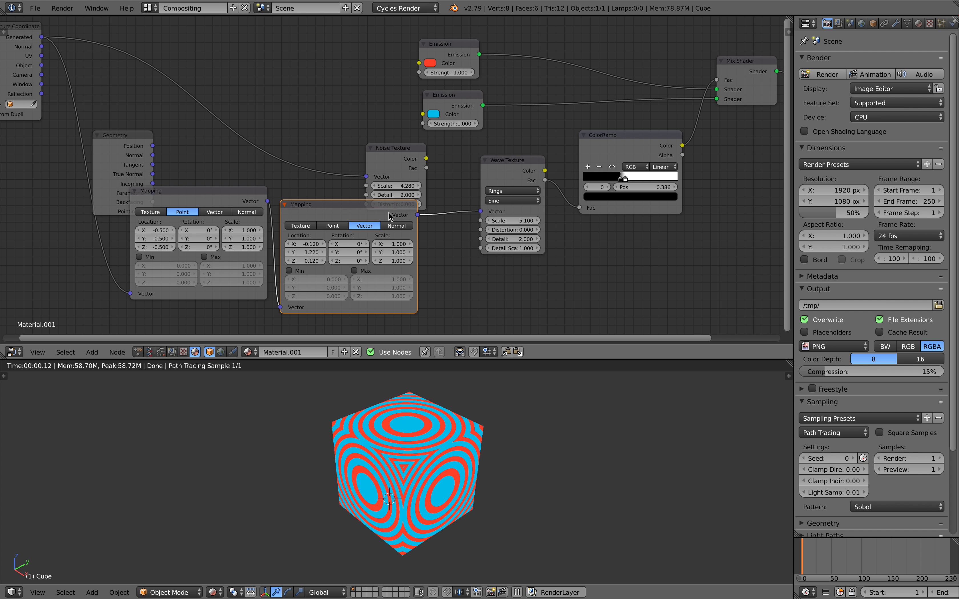
Step: Delete the second Mapping node and the Wave Texture node
{"action": "key", "text": "x"}
{"action": "left_click", "coordinate": [514, 183]}
{"action": "key", "text": "x"}
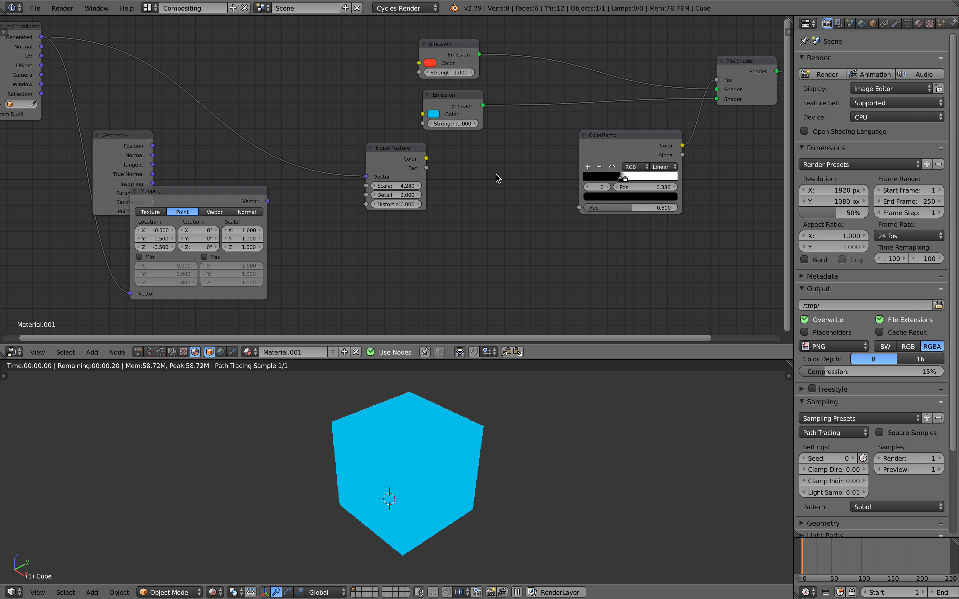
Step: Rearrange the Texture Coordinate, Mapping, ColorRamp and Noise Texture nodes in the editor
{"action": "middle_click_drag", "start_coordinate": [277, 147], "coordinate": [370, 176]}
{"action": "left_click_drag", "start_coordinate": [102, 64], "coordinate": [115, 76]}
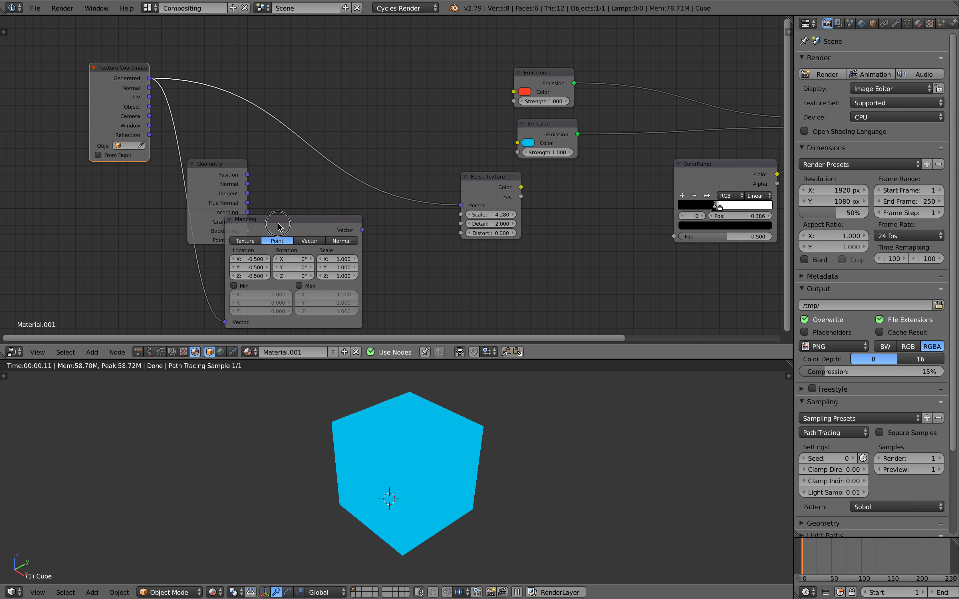
{"action": "left_click_drag", "start_coordinate": [279, 223], "coordinate": [317, 221]}
{"action": "middle_click_drag", "start_coordinate": [353, 197], "coordinate": [286, 187]}
{"action": "middle_click_drag", "start_coordinate": [320, 216], "coordinate": [322, 222]}
{"action": "left_click_drag", "start_coordinate": [662, 171], "coordinate": [644, 177]}
{"action": "middle_click_drag", "start_coordinate": [641, 177], "coordinate": [610, 176]}
{"action": "left_click_drag", "start_coordinate": [604, 173], "coordinate": [556, 190]}
{"action": "left_click_drag", "start_coordinate": [400, 181], "coordinate": [414, 191]}
{"action": "left_click_drag", "start_coordinate": [535, 191], "coordinate": [539, 192]}
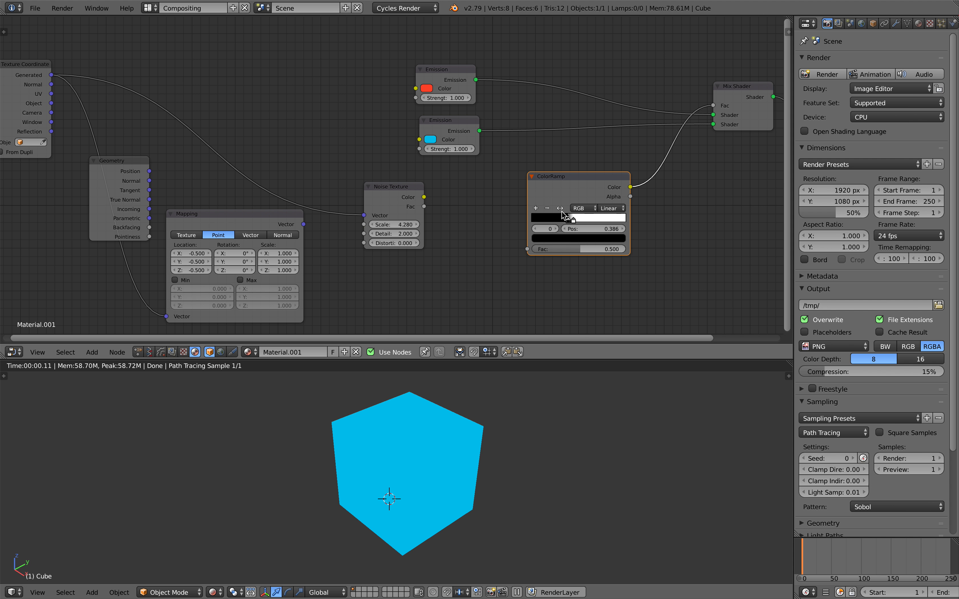
Step: Connect Noise Texture Color to ColorRamp Fac and move the ramp stops to 0.407 and 0.570
{"action": "scroll", "coordinate": [437, 200], "scroll_direction": "up", "scroll_amount": 1}
{"action": "left_click_drag", "start_coordinate": [428, 201], "coordinate": [550, 262]}
{"action": "scroll", "coordinate": [634, 237], "scroll_direction": "up", "scroll_amount": 1}
{"action": "left_click_drag", "start_coordinate": [623, 232], "coordinate": [630, 233]}
{"action": "scroll", "coordinate": [396, 476], "scroll_direction": "up", "scroll_amount": 2}
{"action": "middle_click_drag", "start_coordinate": [337, 487], "coordinate": [366, 478]}
{"action": "middle_click_drag", "start_coordinate": [520, 256], "coordinate": [442, 263]}
{"action": "mouse_move", "coordinate": [546, 233]}
{"action": "left_mouse_down"}
{"action": "mouse_move", "coordinate": [536, 240]}
{"action": "mouse_move", "coordinate": [558, 236]}
{"action": "left_mouse_up"}
{"action": "middle_click_drag", "start_coordinate": [645, 212], "coordinate": [611, 205]}
Step: Add a Math node via 'math' search and drop it onto the ColorRamp–Mix link
{"action": "key", "text": "shift+a"}
{"action": "left_click", "coordinate": [611, 205]}
{"action": "type", "text": "mah="}
{"action": "key", "text": "BackSpace"}
{"action": "key", "text": "BackSpace"}
{"action": "type", "text": "th"}
{"action": "key", "text": "Return"}
{"action": "left_click", "coordinate": [619, 159]}
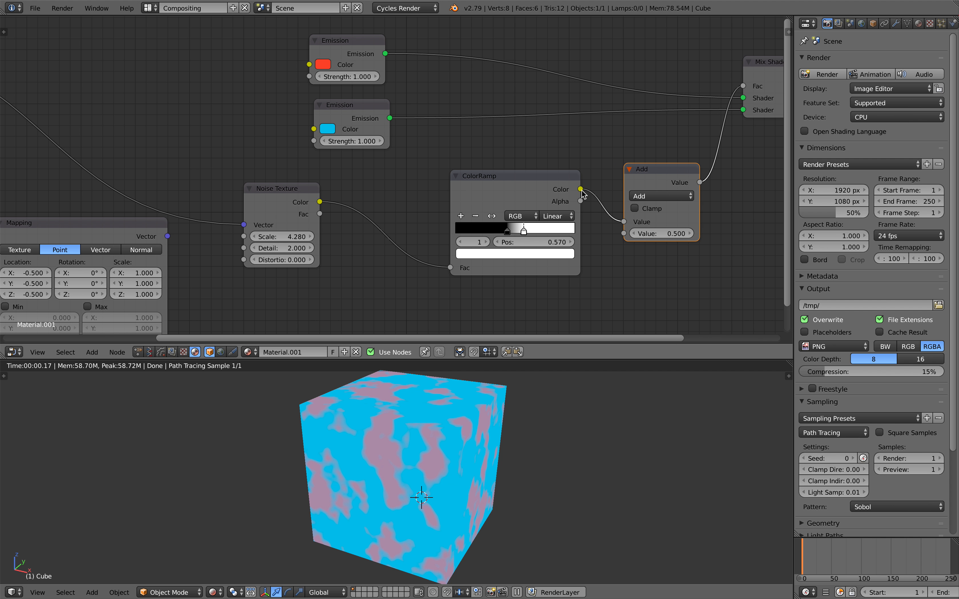
{"action": "left_click_drag", "start_coordinate": [567, 189], "coordinate": [558, 199]}
Step: Connect Noise Color to the Math node's first Value and set the operation to Greater Than
{"action": "left_click_drag", "start_coordinate": [320, 202], "coordinate": [625, 222]}
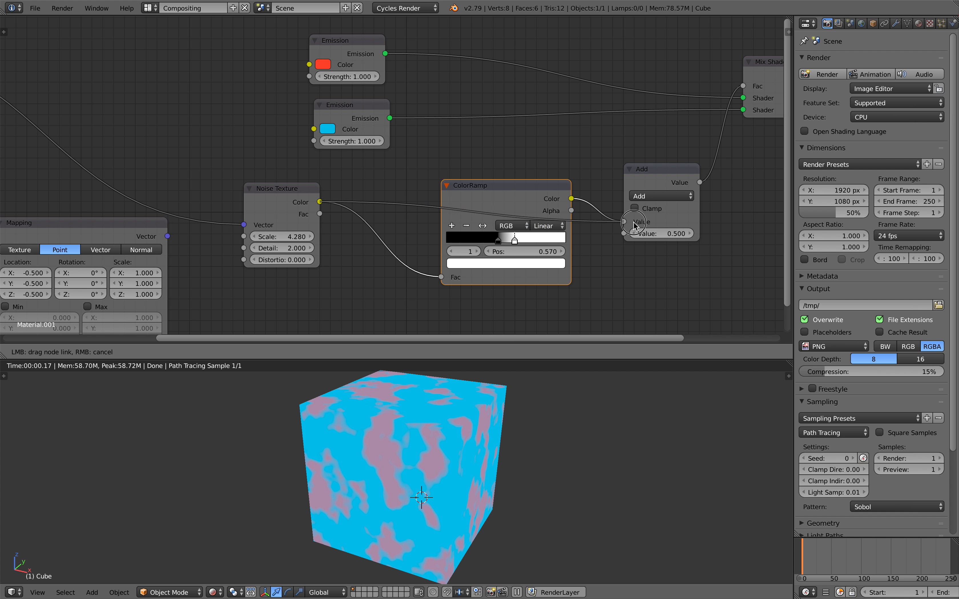
{"action": "left_click", "coordinate": [650, 196]}
{"action": "left_click", "coordinate": [650, 209]}
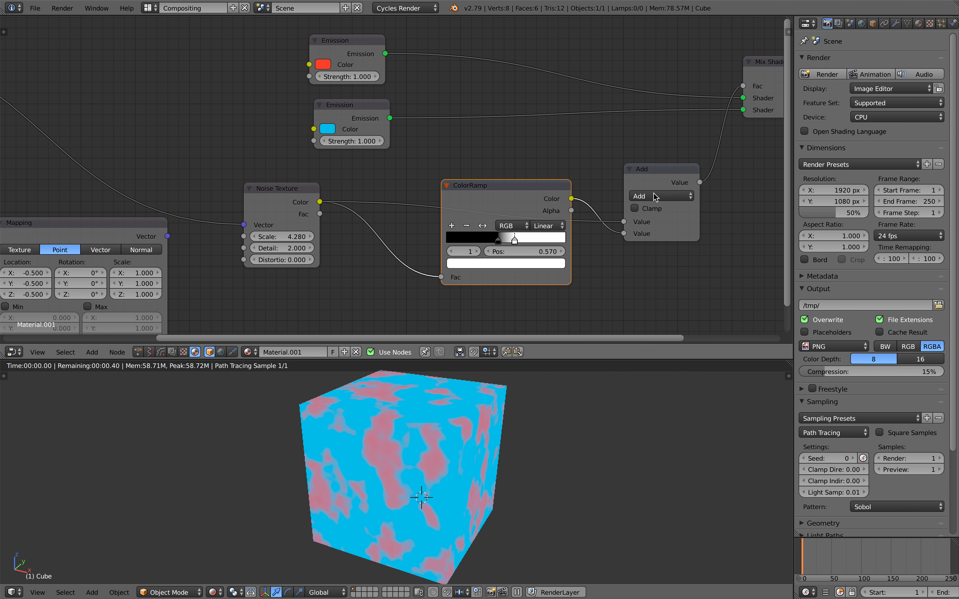
{"action": "left_click", "coordinate": [655, 196]}
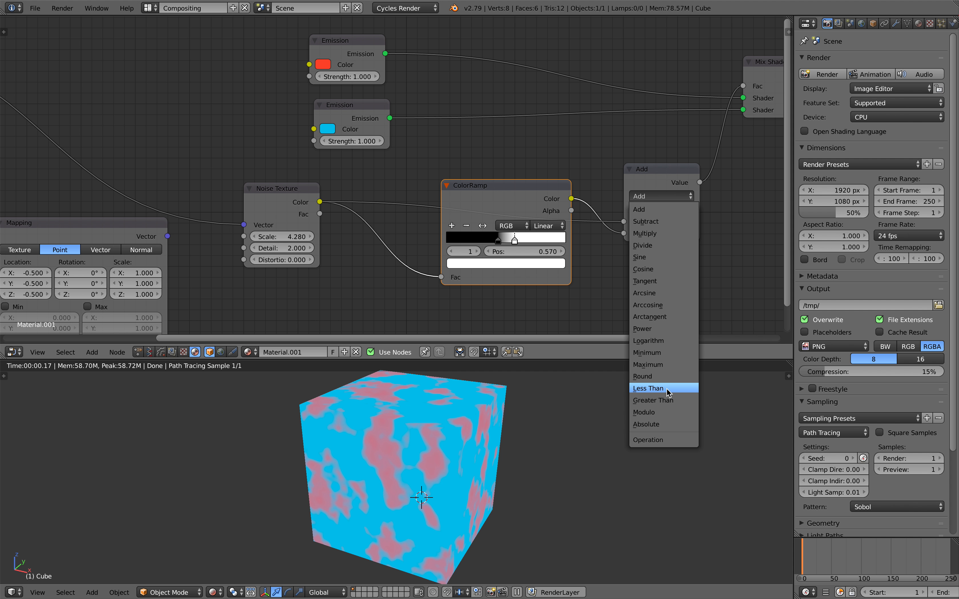
{"action": "left_click", "coordinate": [668, 400]}
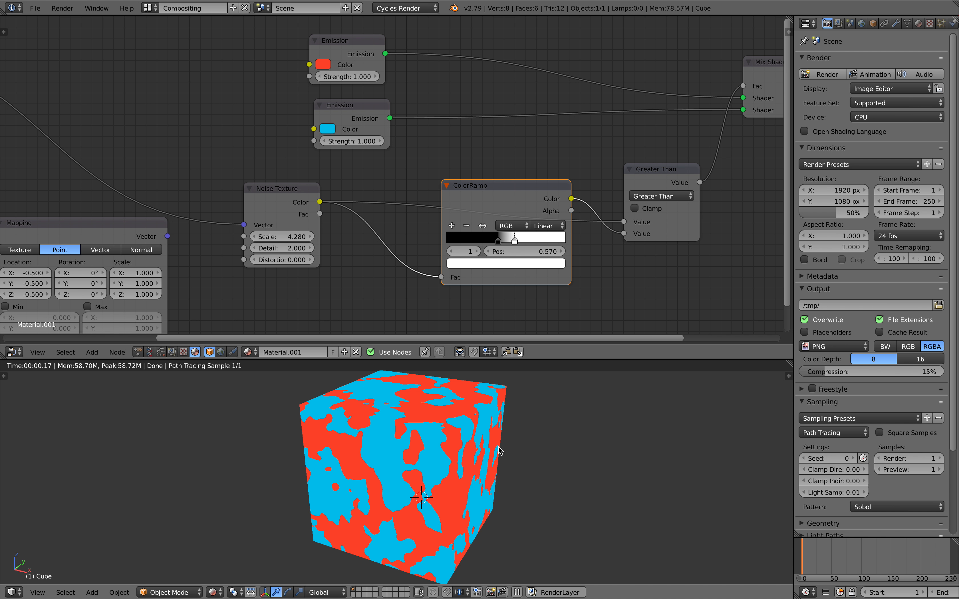
{"action": "scroll", "coordinate": [501, 448], "scroll_direction": "up", "scroll_amount": 3}
{"action": "middle_click_drag", "start_coordinate": [421, 452], "coordinate": [398, 450]}
{"action": "scroll", "coordinate": [401, 456], "scroll_direction": "down", "scroll_amount": 4}
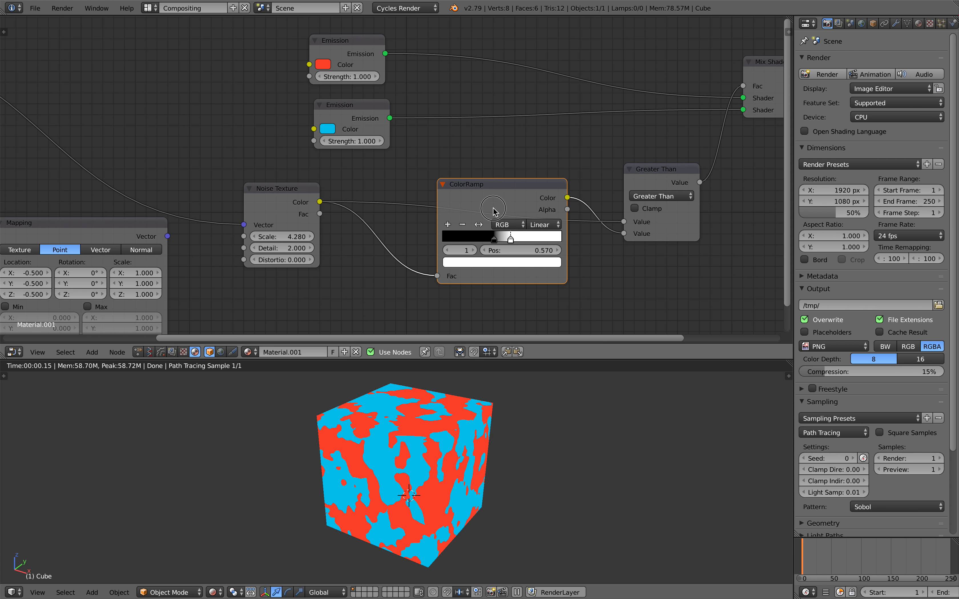
Step: Set the Noise Texture Scale to 3.700 and move the ColorRamp and Greater Than nodes
{"action": "left_click_drag", "start_coordinate": [481, 197], "coordinate": [454, 256]}
{"action": "left_click_drag", "start_coordinate": [289, 236], "coordinate": [267, 237]}
{"action": "left_click_drag", "start_coordinate": [286, 194], "coordinate": [304, 196]}
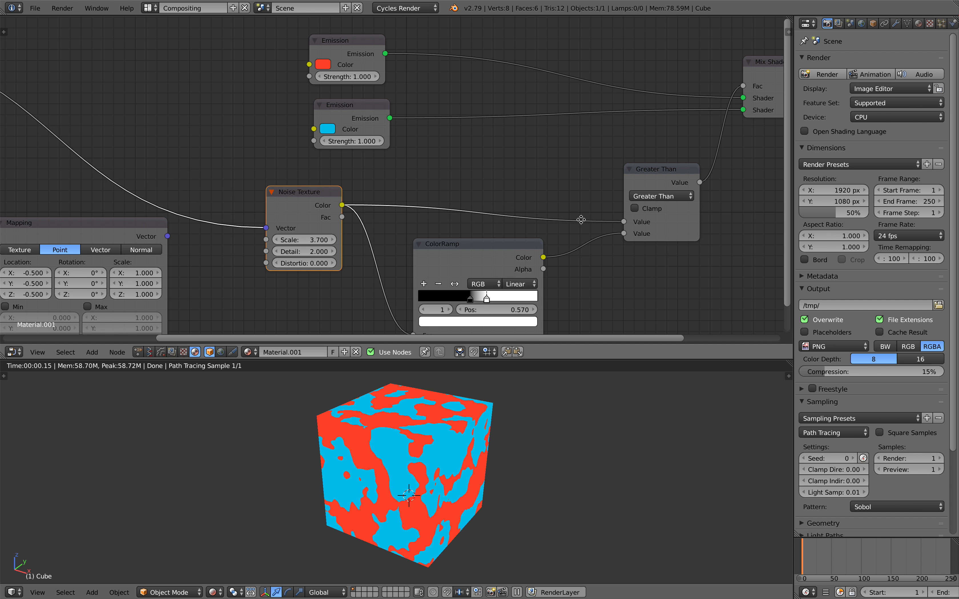
{"action": "middle_click_drag", "start_coordinate": [581, 219], "coordinate": [543, 241]}
{"action": "left_click_drag", "start_coordinate": [630, 194], "coordinate": [614, 192]}
{"action": "scroll", "coordinate": [605, 195], "scroll_direction": "down", "scroll_amount": 2}
Step: Reposition the upper and lower Emission nodes up and to the right
{"action": "scroll", "coordinate": [571, 191], "scroll_direction": "down", "scroll_amount": 2}
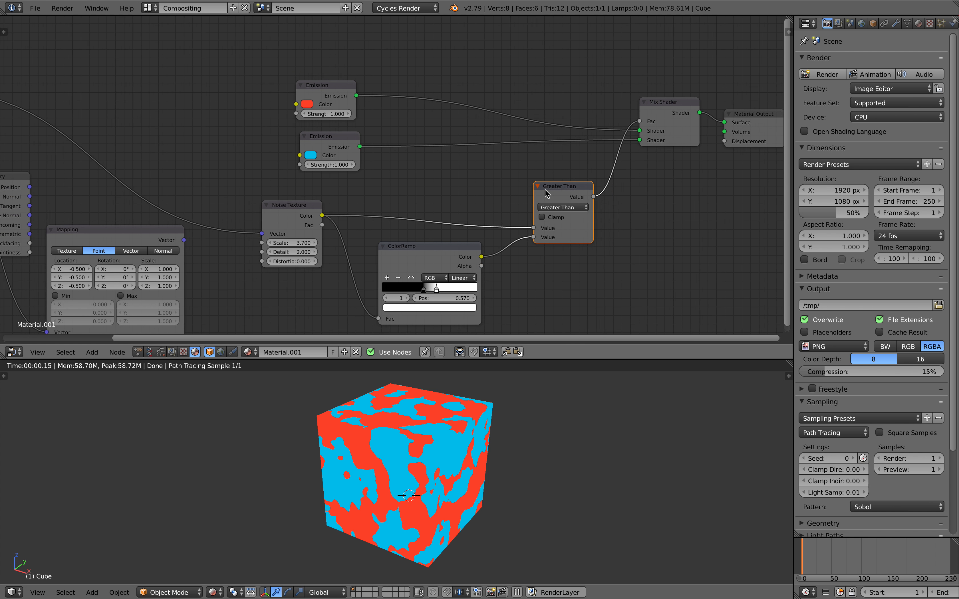
{"action": "middle_click_drag", "start_coordinate": [396, 187], "coordinate": [475, 207]}
{"action": "left_click_drag", "start_coordinate": [422, 130], "coordinate": [420, 110]}
{"action": "left_click_drag", "start_coordinate": [424, 158], "coordinate": [539, 149]}
{"action": "left_click_drag", "start_coordinate": [413, 93], "coordinate": [542, 76]}
{"action": "left_click_drag", "start_coordinate": [537, 149], "coordinate": [553, 136]}
{"action": "middle_click_drag", "start_coordinate": [567, 133], "coordinate": [523, 131]}
Step: Delete the Greater Than node and set the Mix Shader factor to 0.345
{"action": "left_click", "coordinate": [588, 202]}
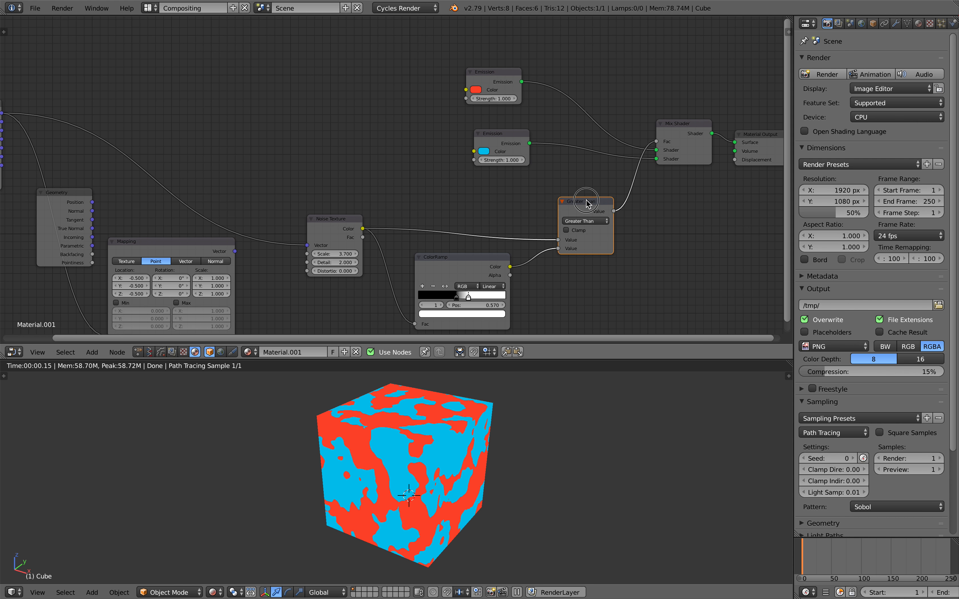
{"action": "key", "text": "x"}
{"action": "scroll", "coordinate": [668, 142], "scroll_direction": "up", "scroll_amount": 3}
{"action": "middle_click_drag", "start_coordinate": [668, 141], "coordinate": [597, 175]}
{"action": "mouse_move", "coordinate": [632, 175]}
{"action": "left_mouse_down"}
{"action": "mouse_move", "coordinate": [606, 176]}
{"action": "mouse_move", "coordinate": [623, 175]}
{"action": "left_mouse_up"}
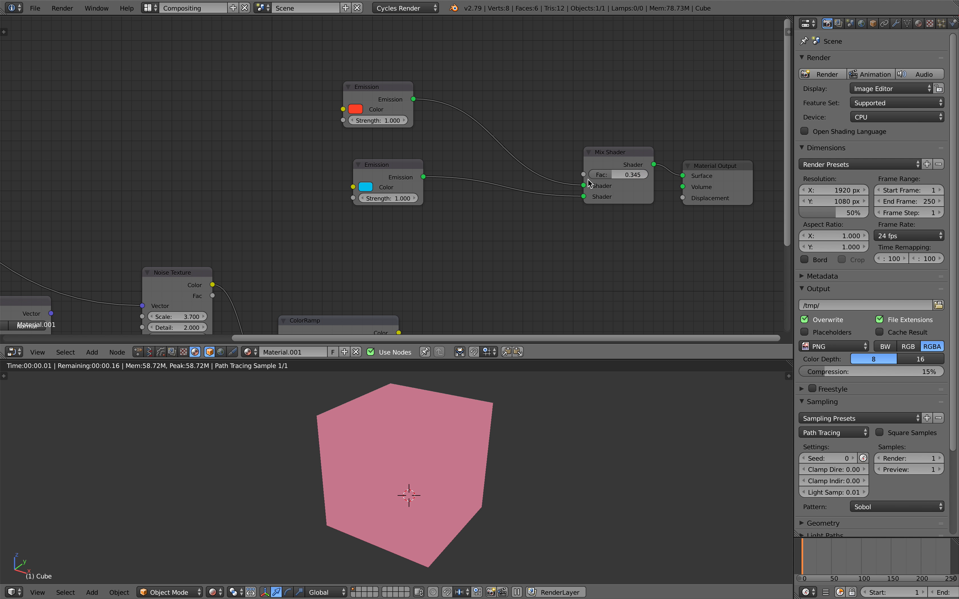
{"action": "scroll", "coordinate": [555, 243], "scroll_direction": "down", "scroll_amount": 2}
{"action": "middle_click_drag", "start_coordinate": [550, 250], "coordinate": [603, 220]}
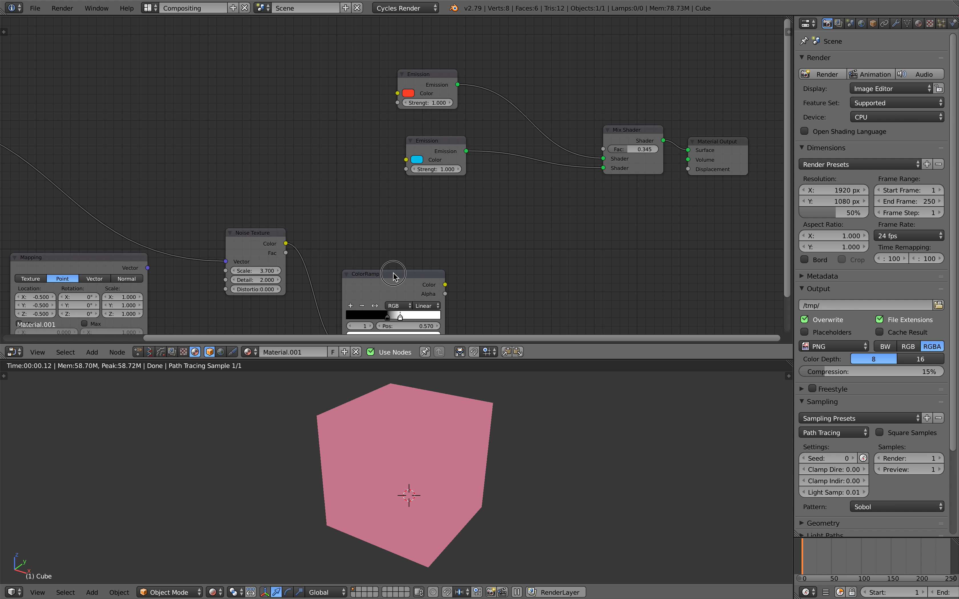
Step: Delete the ColorRamp, Noise Texture and Mapping nodes
{"action": "left_click", "coordinate": [393, 273]}
{"action": "key", "text": "x"}
{"action": "left_click", "coordinate": [260, 231]}
{"action": "key", "text": "x"}
{"action": "middle_click_drag", "start_coordinate": [304, 223], "coordinate": [399, 213]}
{"action": "middle_click_drag", "start_coordinate": [182, 253], "coordinate": [271, 239]}
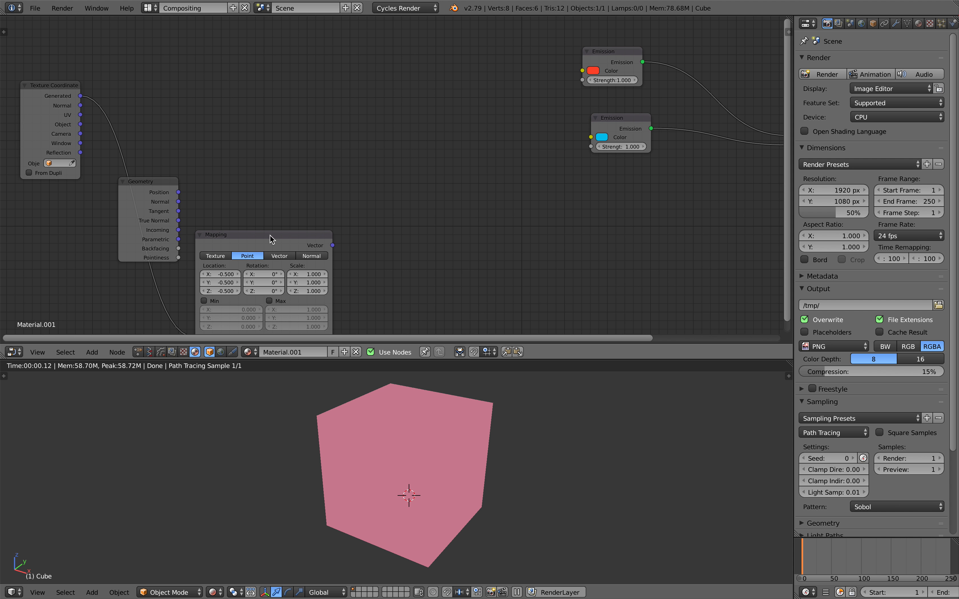
{"action": "key", "text": "x"}
Step: Move the Geometry and Texture Coordinate nodes to the right
{"action": "left_click_drag", "start_coordinate": [149, 184], "coordinate": [422, 208]}
{"action": "left_click_drag", "start_coordinate": [48, 92], "coordinate": [492, 82]}
{"action": "left_click_drag", "start_coordinate": [429, 214], "coordinate": [464, 208]}
{"action": "middle_click_drag", "start_coordinate": [477, 199], "coordinate": [284, 203]}
{"action": "left_click_drag", "start_coordinate": [297, 129], "coordinate": [264, 132]}
Step: Add a Separate XYZ node by searching 'sepa' and position it beside Texture Coordinate
{"action": "middle_click_drag", "start_coordinate": [388, 185], "coordinate": [335, 175]}
{"action": "key", "text": "shift+a"}
{"action": "left_click", "coordinate": [335, 175]}
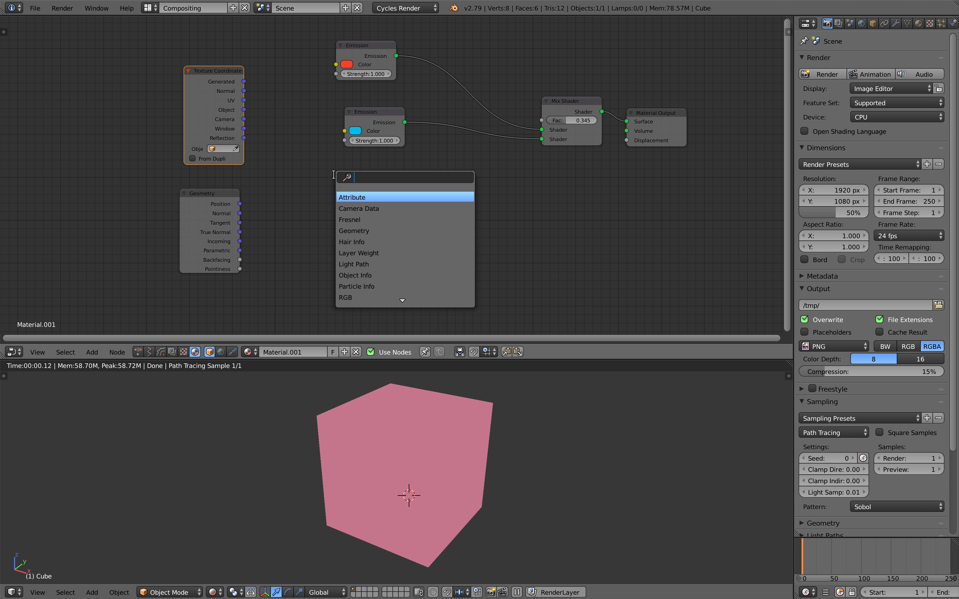
{"action": "type", "text": "sepa"}
{"action": "key", "text": "Down"}
{"action": "key", "text": "Down"}
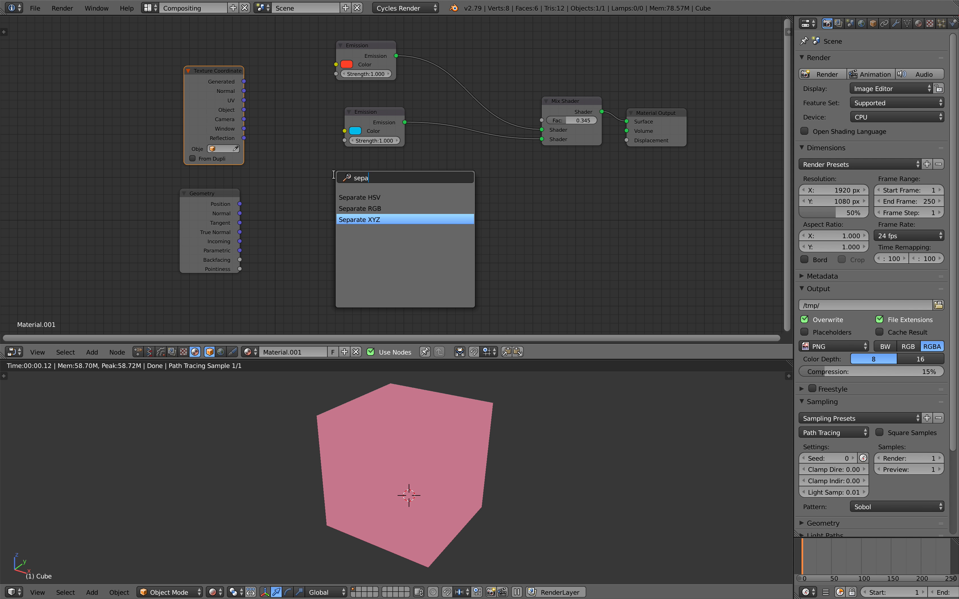
{"action": "key", "text": "Return"}
{"action": "left_click", "coordinate": [216, 79]}
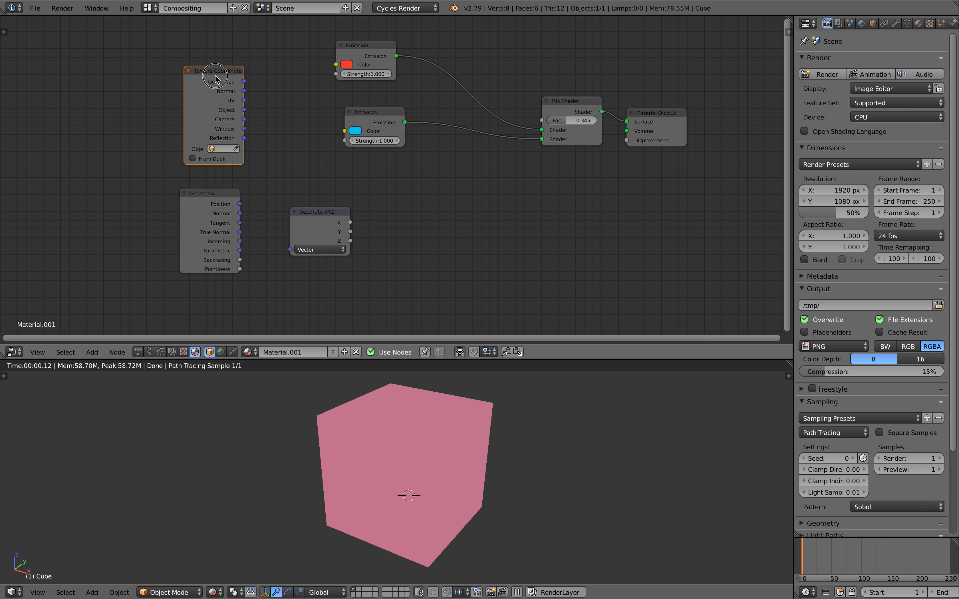
{"action": "left_click_drag", "start_coordinate": [215, 80], "coordinate": [204, 94]}
{"action": "left_click_drag", "start_coordinate": [318, 212], "coordinate": [292, 182]}
{"action": "scroll", "coordinate": [308, 183], "scroll_direction": "up", "scroll_amount": 1}
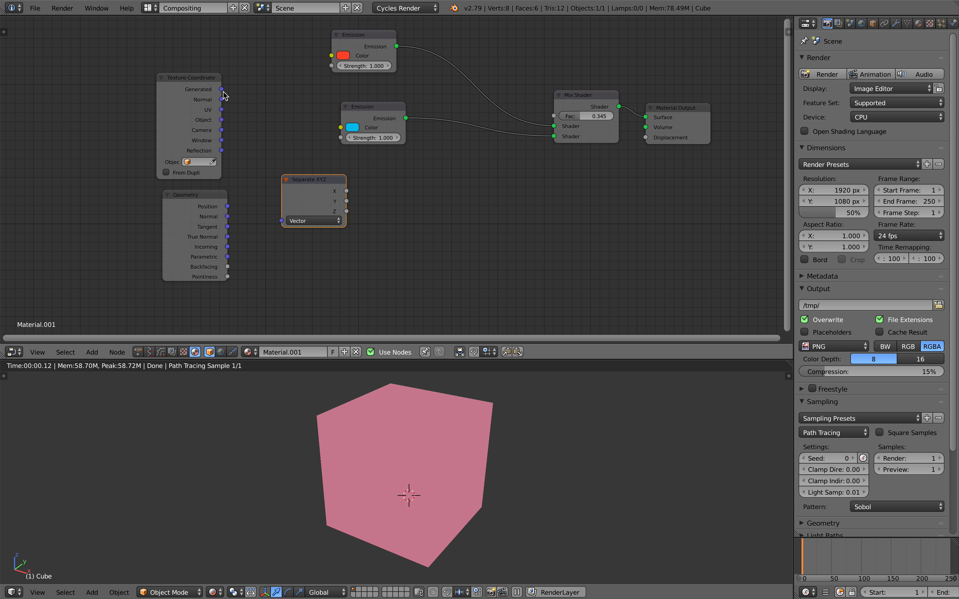
Step: Link Texture Coordinate Generated, replacing UV, into Separate XYZ's Vector input
{"action": "left_click_drag", "start_coordinate": [222, 110], "coordinate": [281, 223]}
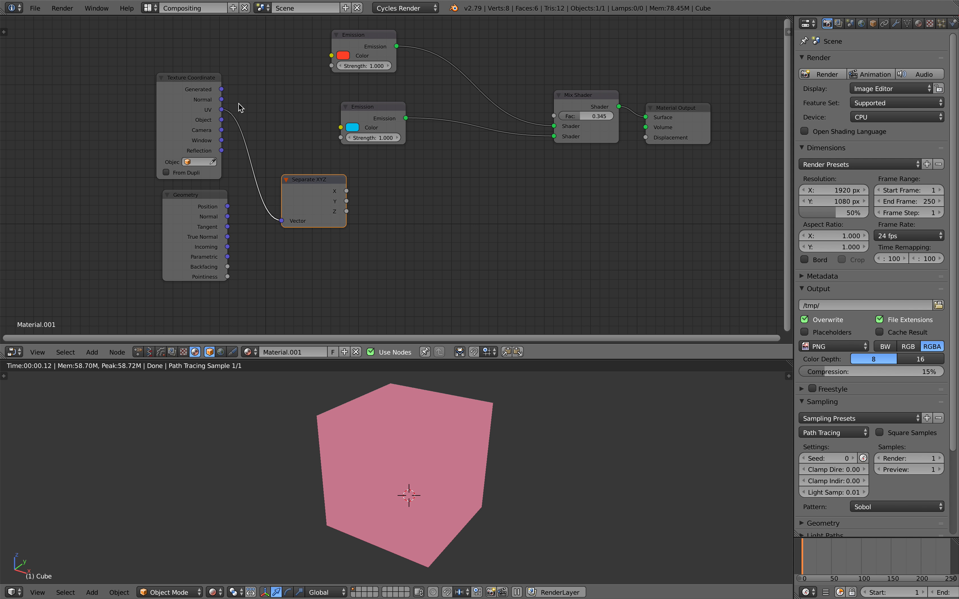
{"action": "left_click_drag", "start_coordinate": [221, 89], "coordinate": [231, 95]}
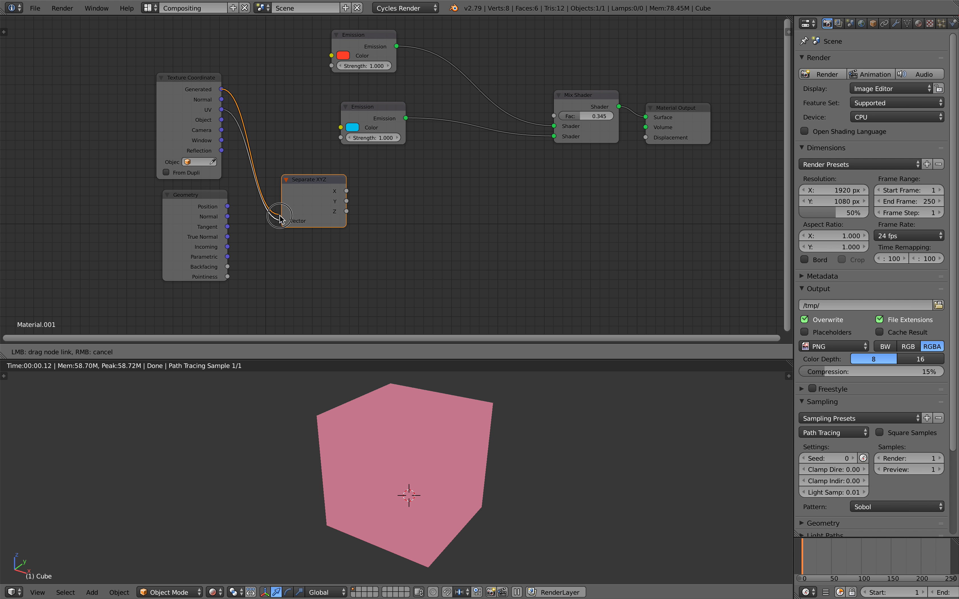
{"action": "left_click_drag", "start_coordinate": [282, 222], "coordinate": [281, 220]}
{"action": "left_click_drag", "start_coordinate": [294, 180], "coordinate": [319, 182]}
{"action": "middle_click_drag", "start_coordinate": [392, 192], "coordinate": [373, 190]}
Step: Add a Math Add node and duplicate it twice in a row to the right
{"action": "key", "text": "shift+a"}
{"action": "left_click", "coordinate": [397, 193]}
{"action": "type", "text": "add"}
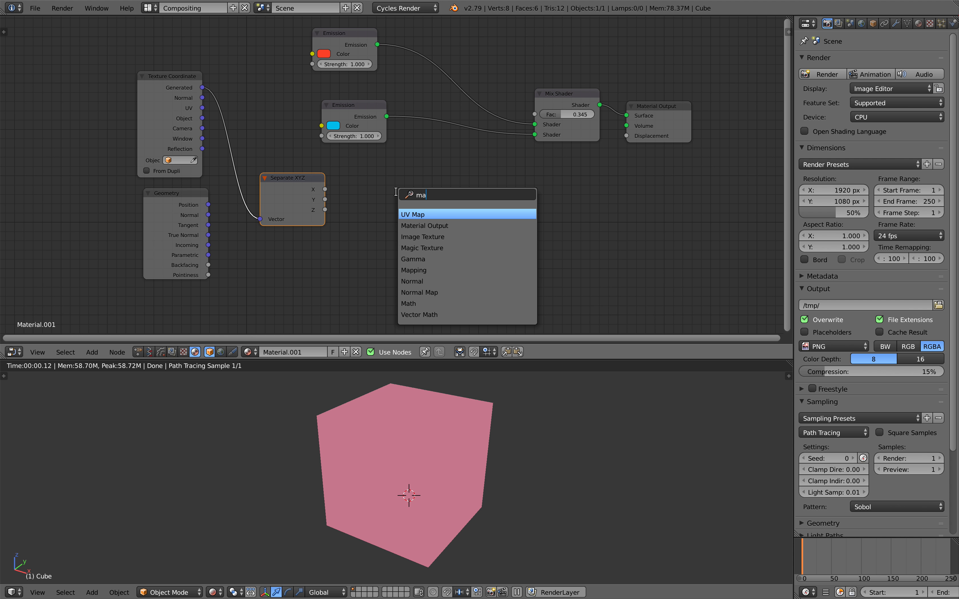
{"action": "key", "text": "Return"}
{"action": "left_click", "coordinate": [391, 191]}
{"action": "key", "text": "shift+d"}
{"action": "left_click", "coordinate": [483, 191]}
{"action": "key", "text": "shift+d"}
{"action": "left_click", "coordinate": [577, 191]}
Step: Set the second math node to Multiply and the third to Sine
{"action": "left_click", "coordinate": [525, 219]}
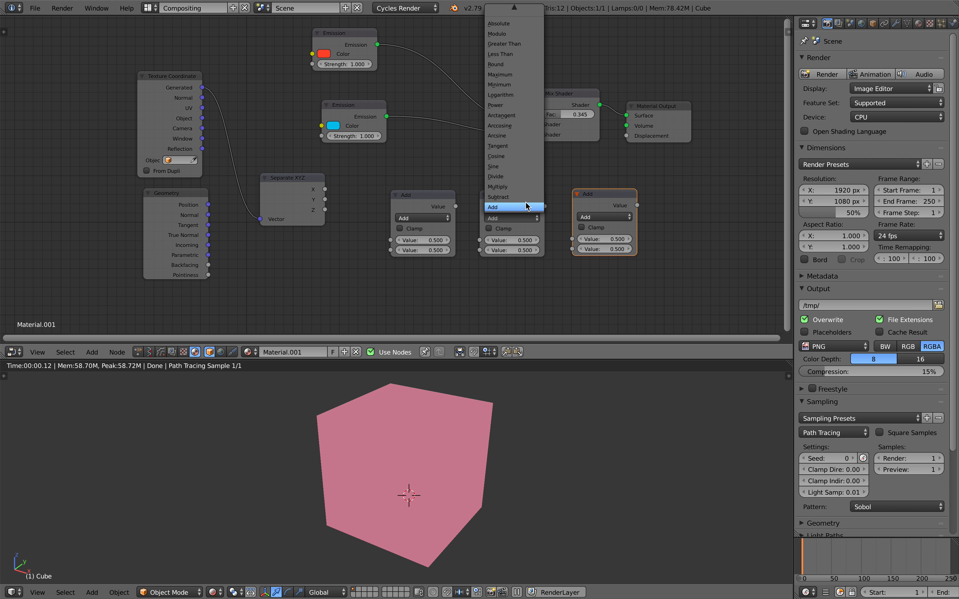
{"action": "left_click", "coordinate": [522, 187]}
{"action": "left_click", "coordinate": [597, 218]}
{"action": "left_click", "coordinate": [600, 269]}
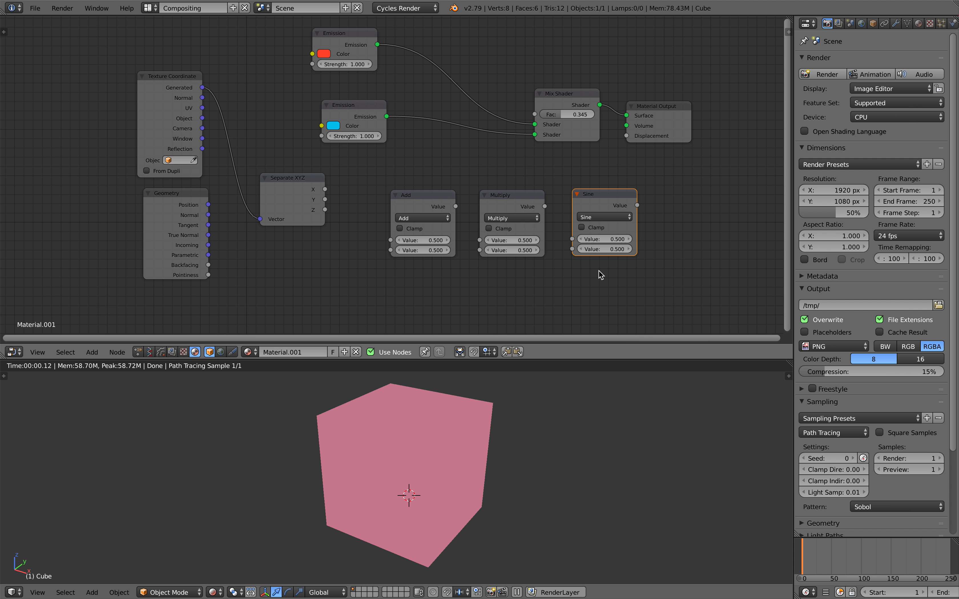
{"action": "left_click_drag", "start_coordinate": [272, 169], "coordinate": [276, 174]}
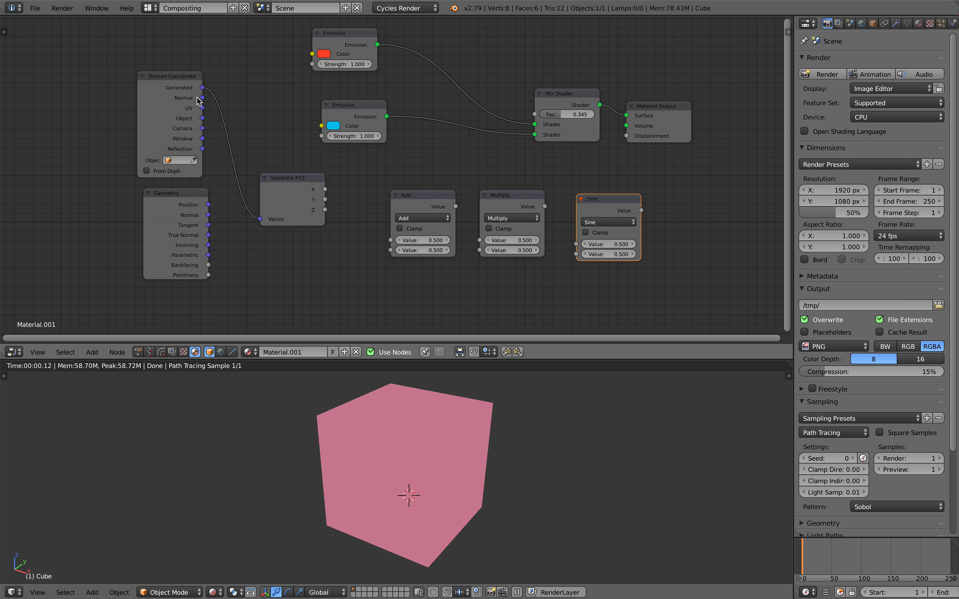
{"action": "scroll", "coordinate": [234, 158], "scroll_direction": "up", "scroll_amount": 1}
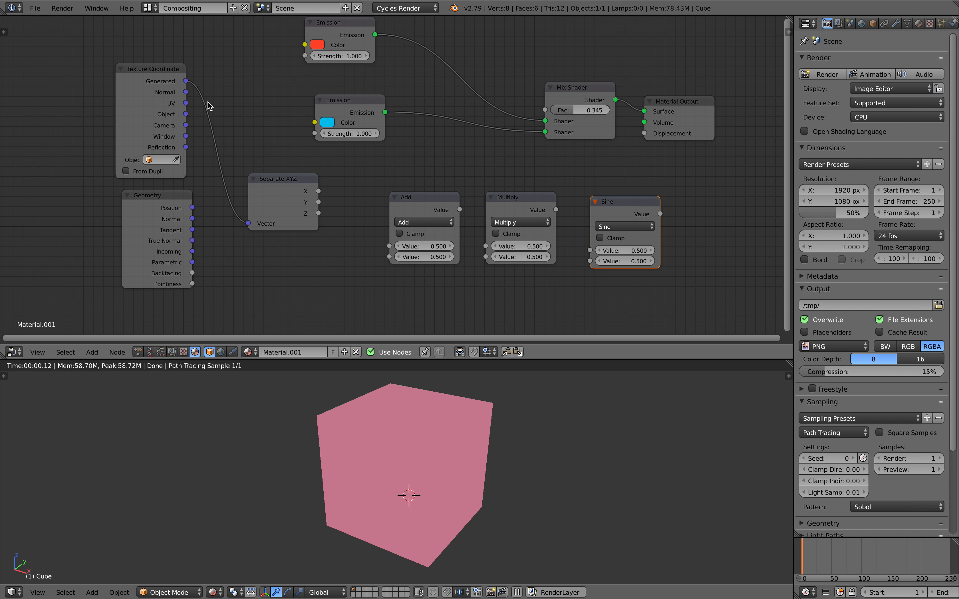
{"action": "middle_click_drag", "start_coordinate": [366, 387], "coordinate": [372, 387]}
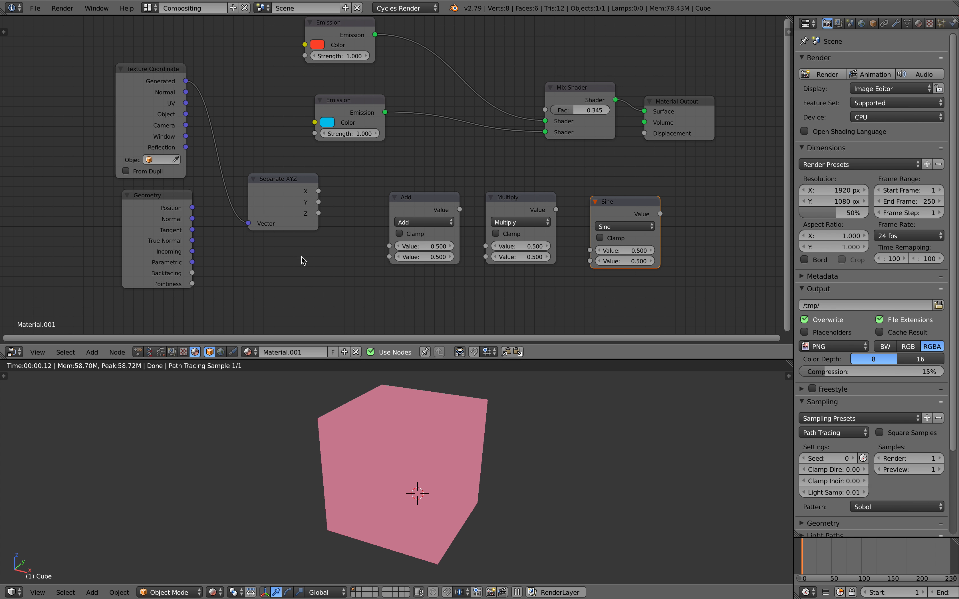
{"action": "left_click_drag", "start_coordinate": [277, 203], "coordinate": [280, 209]}
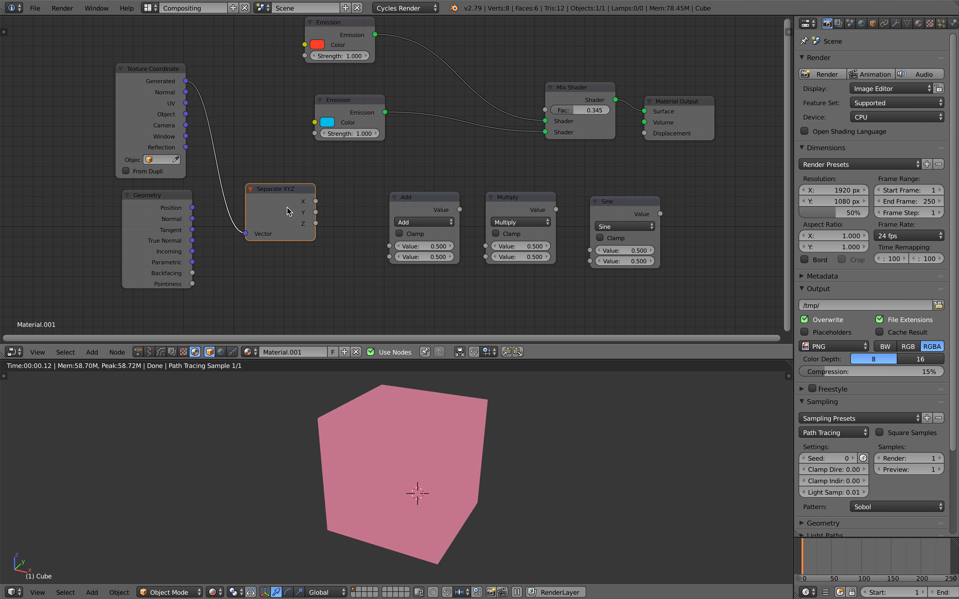
Step: Chain Separate XYZ X through Add, Multiply and Sine into the Mix Shader factor
{"action": "left_click_drag", "start_coordinate": [318, 203], "coordinate": [320, 203]}
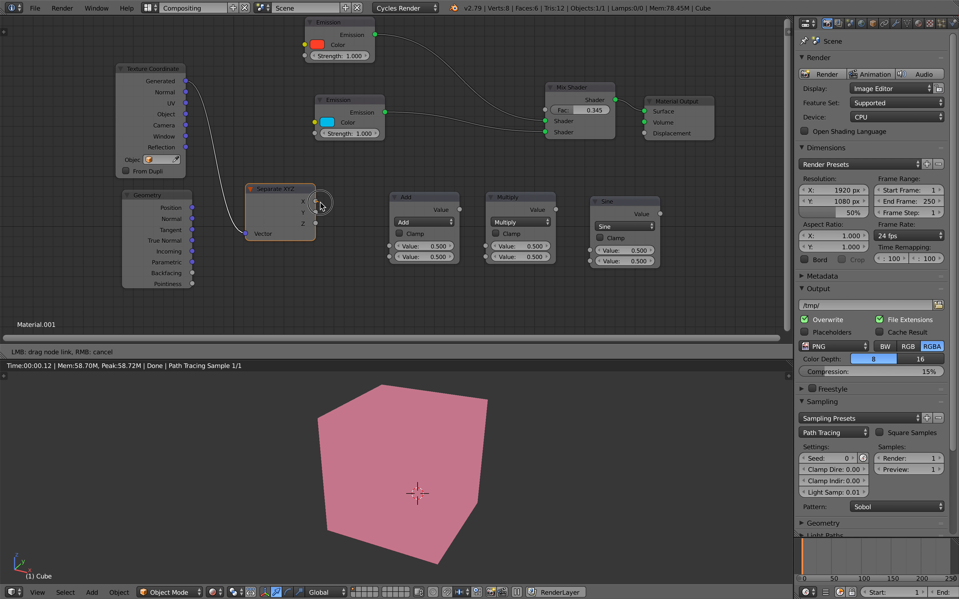
{"action": "left_click_drag", "start_coordinate": [389, 246], "coordinate": [390, 246]}
{"action": "left_click_drag", "start_coordinate": [460, 209], "coordinate": [485, 246]}
{"action": "left_click_drag", "start_coordinate": [556, 209], "coordinate": [589, 250]}
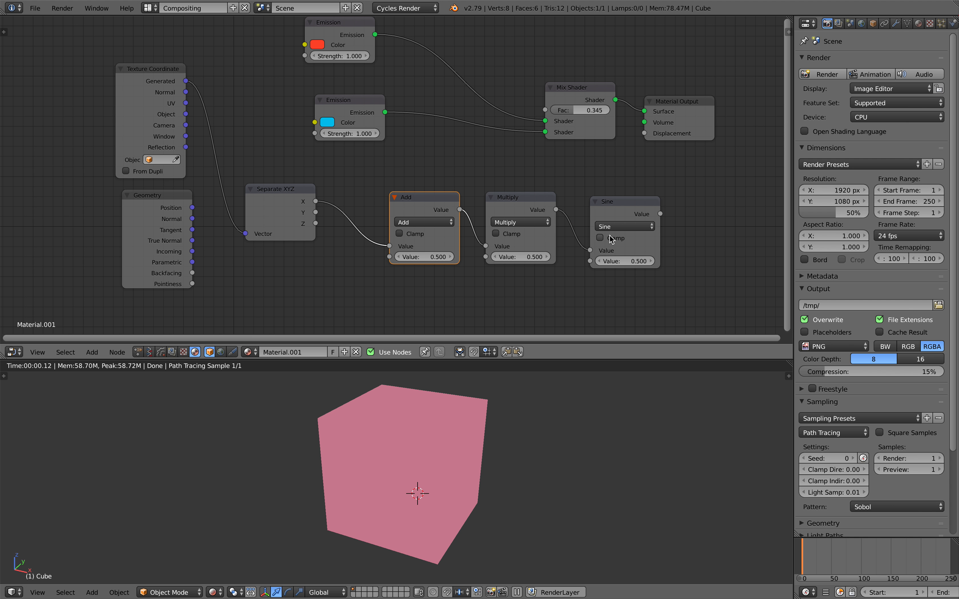
{"action": "left_click_drag", "start_coordinate": [631, 211], "coordinate": [623, 202]}
{"action": "left_click", "coordinate": [549, 100]}
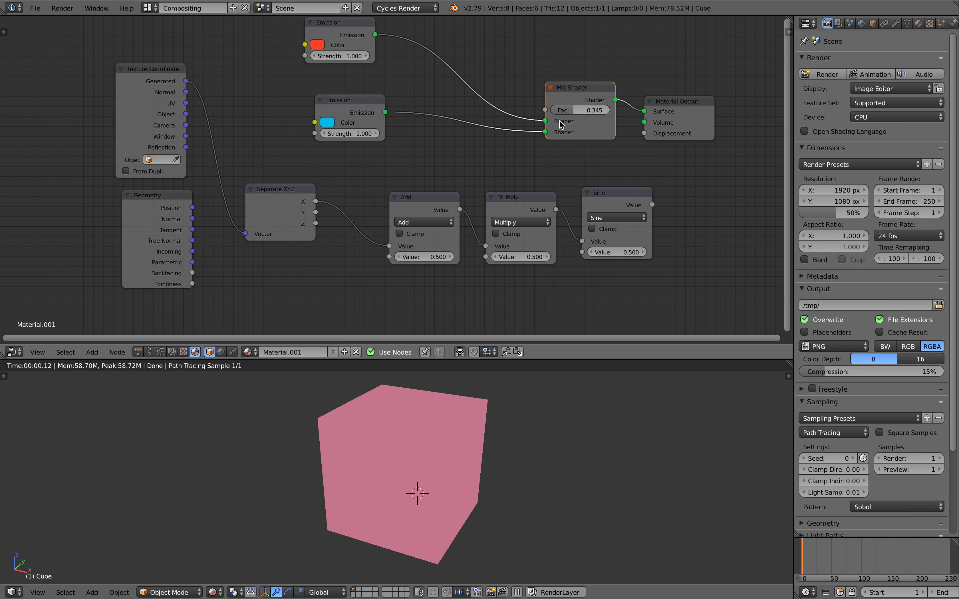
{"action": "left_click_drag", "start_coordinate": [339, 30], "coordinate": [344, 40]}
{"action": "left_click_drag", "start_coordinate": [652, 205], "coordinate": [660, 162]}
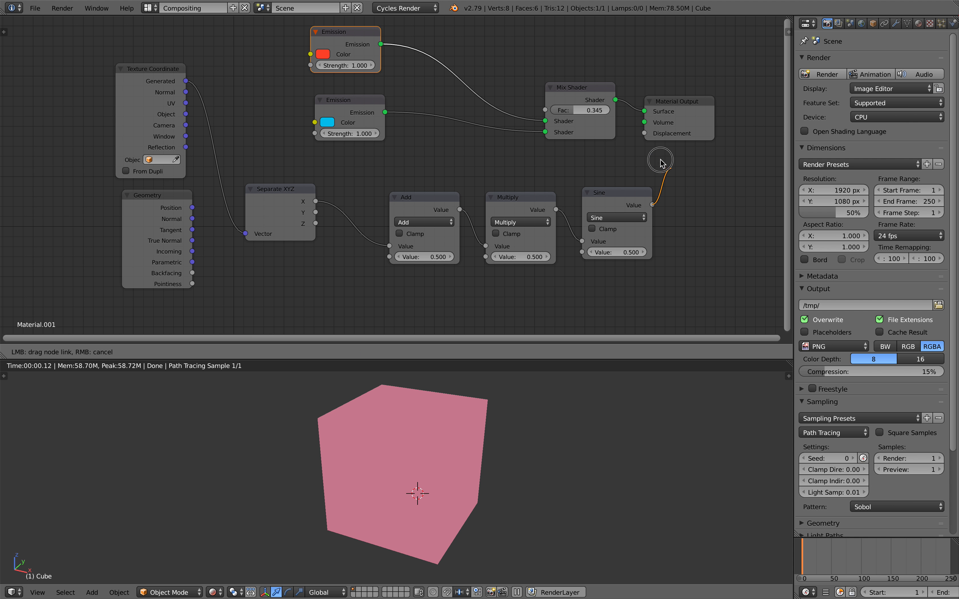
{"action": "left_click_drag", "start_coordinate": [557, 115], "coordinate": [558, 121]}
Step: Move the Emission nodes down, tweak the Add value and raise Multiply to form stripes
{"action": "scroll", "coordinate": [542, 364], "scroll_direction": "left", "scroll_amount": 5}
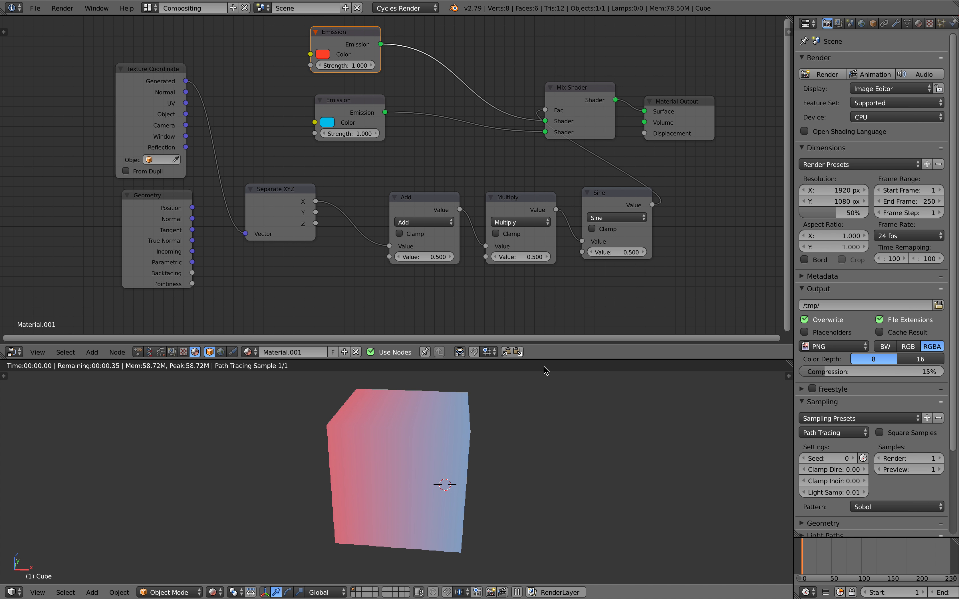
{"action": "left_click_drag", "start_coordinate": [349, 51], "coordinate": [366, 103]}
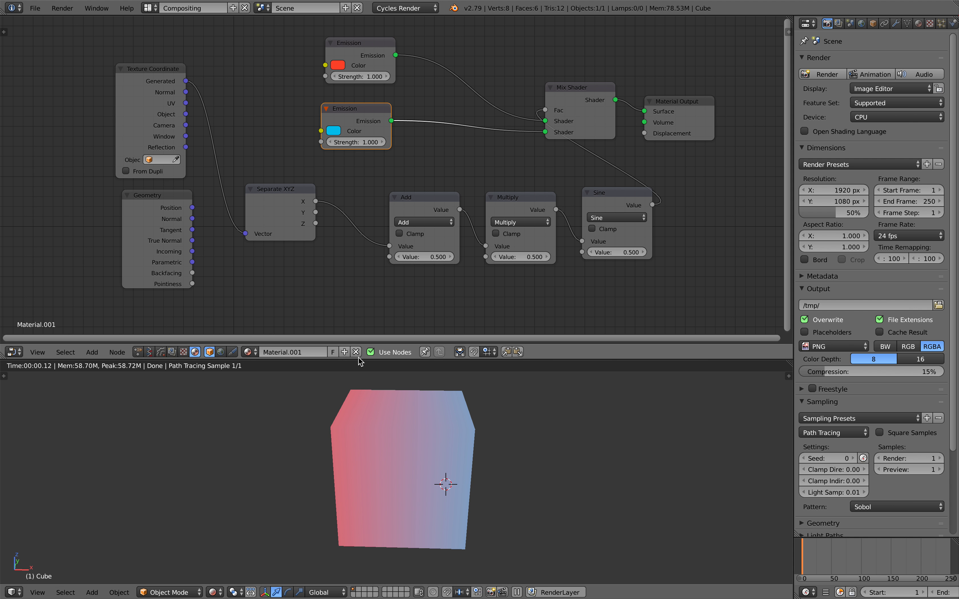
{"action": "mouse_move", "coordinate": [424, 257]}
{"action": "left_mouse_down"}
{"action": "mouse_move", "coordinate": [378, 257]}
{"action": "mouse_move", "coordinate": [428, 256]}
{"action": "mouse_move", "coordinate": [396, 257]}
{"action": "mouse_move", "coordinate": [412, 257]}
{"action": "left_mouse_up"}
{"action": "left_click_drag", "start_coordinate": [520, 257], "coordinate": [574, 257]}
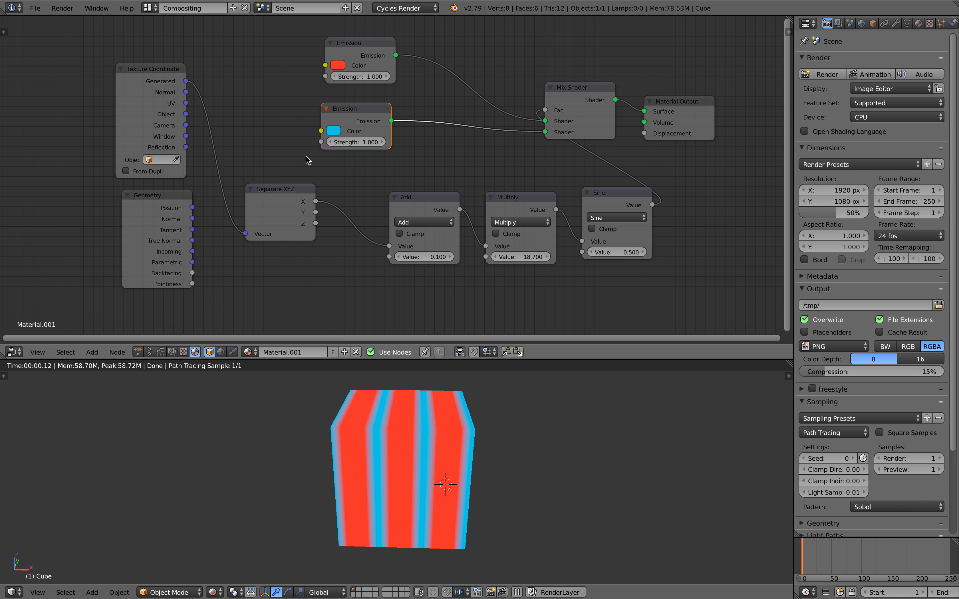
Step: Feed Object coordinates into Separate XYZ after trying Generated and Normal
{"action": "left_click_drag", "start_coordinate": [186, 114], "coordinate": [219, 187]}
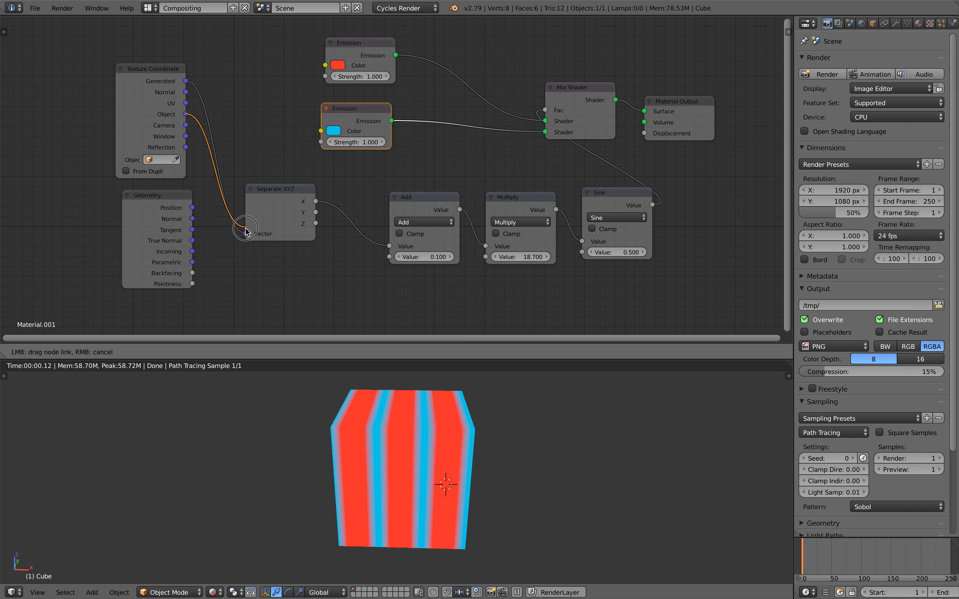
{"action": "left_click_drag", "start_coordinate": [245, 232], "coordinate": [246, 234]}
{"action": "left_click_drag", "start_coordinate": [185, 81], "coordinate": [209, 129]}
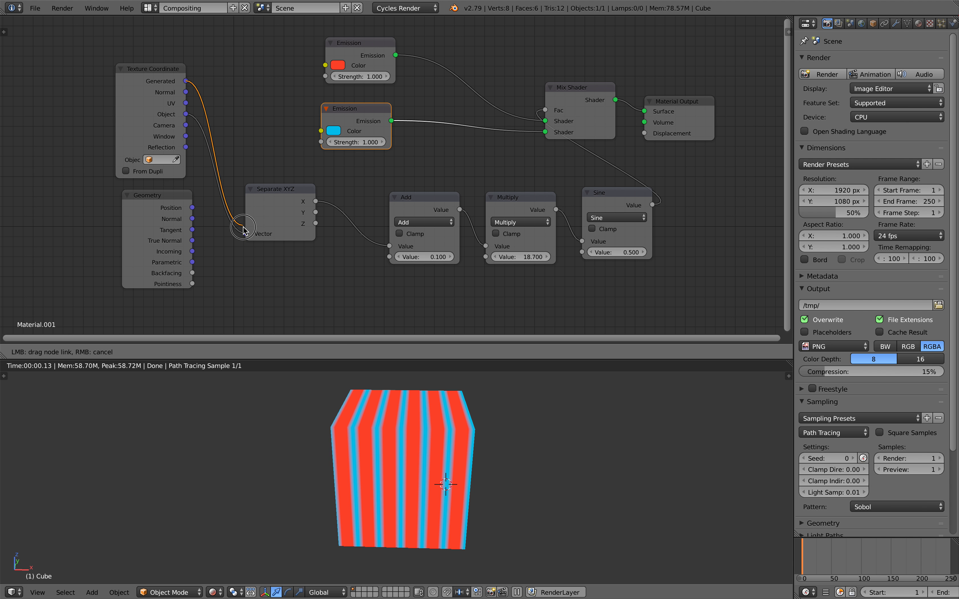
{"action": "left_click_drag", "start_coordinate": [244, 229], "coordinate": [245, 234]}
{"action": "left_click_drag", "start_coordinate": [186, 92], "coordinate": [244, 233]}
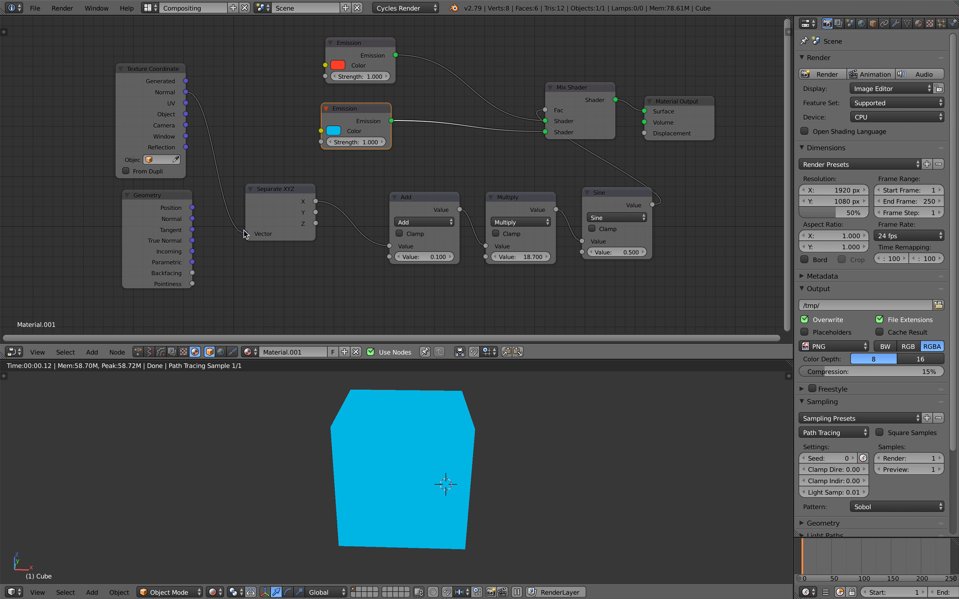
{"action": "left_click_drag", "start_coordinate": [185, 114], "coordinate": [221, 178]}
{"action": "left_click_drag", "start_coordinate": [245, 231], "coordinate": [245, 234]}
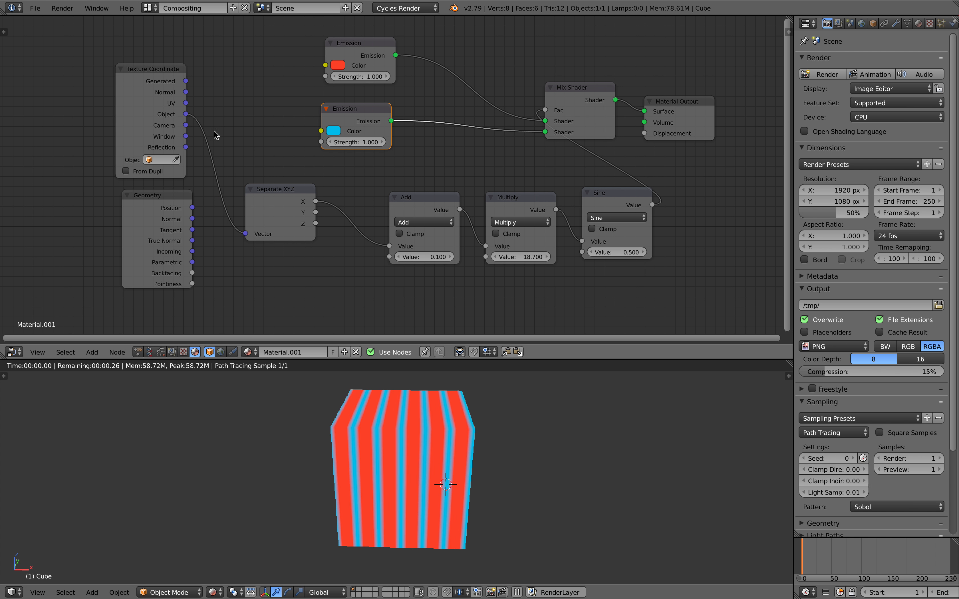
Step: Move the Separate XYZ, Add, Multiply and Sine nodes to the left
{"action": "left_click_drag", "start_coordinate": [270, 194], "coordinate": [264, 193]}
{"action": "left_click_drag", "start_coordinate": [411, 213], "coordinate": [380, 210]}
{"action": "left_click_drag", "start_coordinate": [517, 198], "coordinate": [487, 197]}
{"action": "left_click_drag", "start_coordinate": [602, 206], "coordinate": [559, 203]}
Step: Set Add to 0.340, raise Sine to 20.700, lower Multiply to 16.340, and shift output nodes right
{"action": "left_click_drag", "start_coordinate": [408, 253], "coordinate": [634, 249]}
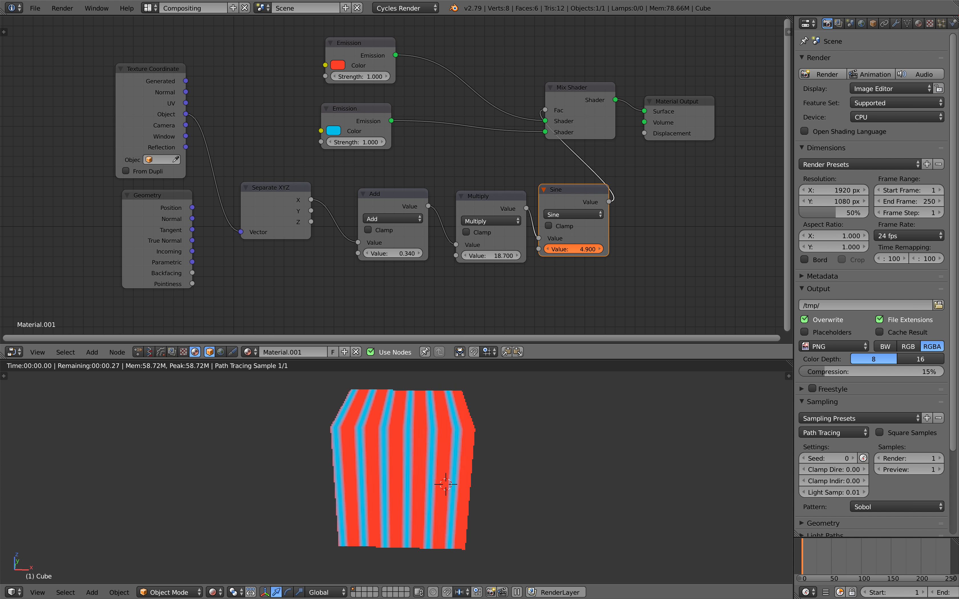
{"action": "left_click_drag", "start_coordinate": [707, 250], "coordinate": [785, 249]}
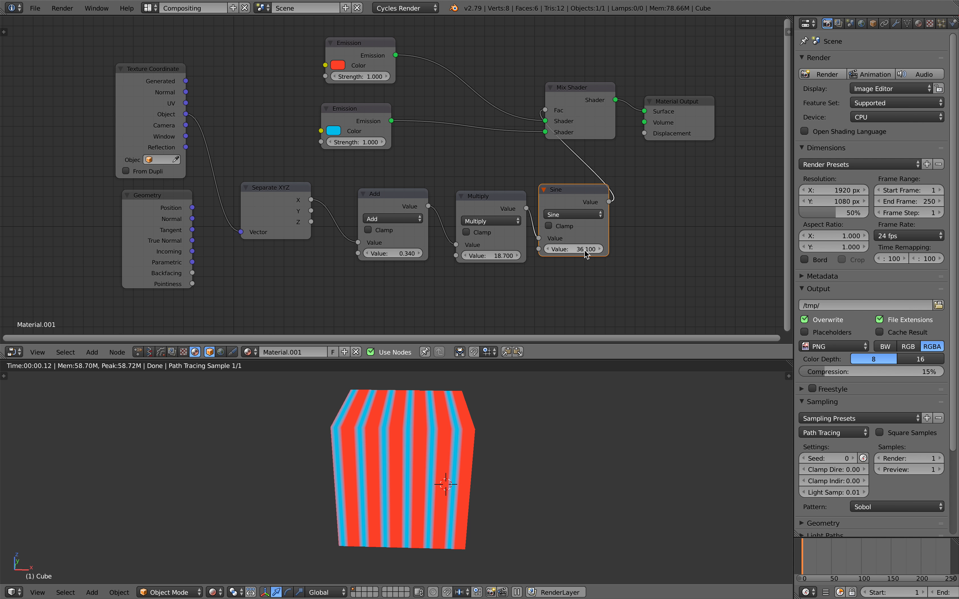
{"action": "left_click_drag", "start_coordinate": [575, 202], "coordinate": [579, 203]}
{"action": "left_click_drag", "start_coordinate": [590, 251], "coordinate": [603, 251]}
{"action": "middle_click_drag", "start_coordinate": [587, 254], "coordinate": [570, 239]}
{"action": "left_click_drag", "start_coordinate": [570, 238], "coordinate": [577, 236]}
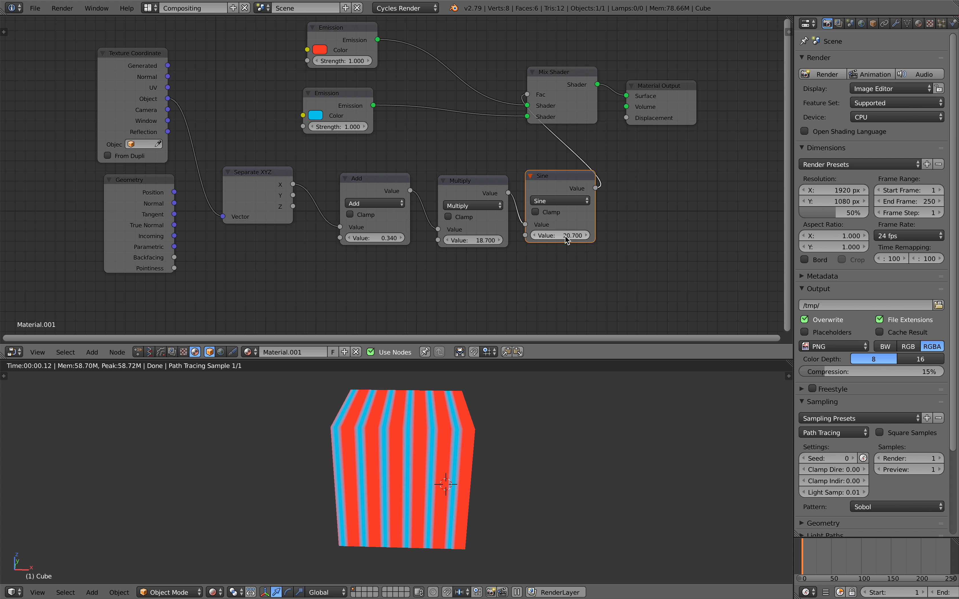
{"action": "left_click_drag", "start_coordinate": [490, 212], "coordinate": [450, 237]}
{"action": "left_click_drag", "start_coordinate": [567, 97], "coordinate": [606, 96]}
{"action": "left_click_drag", "start_coordinate": [650, 85], "coordinate": [719, 95]}
Step: Duplicate the Sine node onto the Fac link and switch the copy to Modulo
{"action": "key", "text": "shift+d"}
{"action": "left_click", "coordinate": [663, 146]}
{"action": "left_click", "coordinate": [634, 168]}
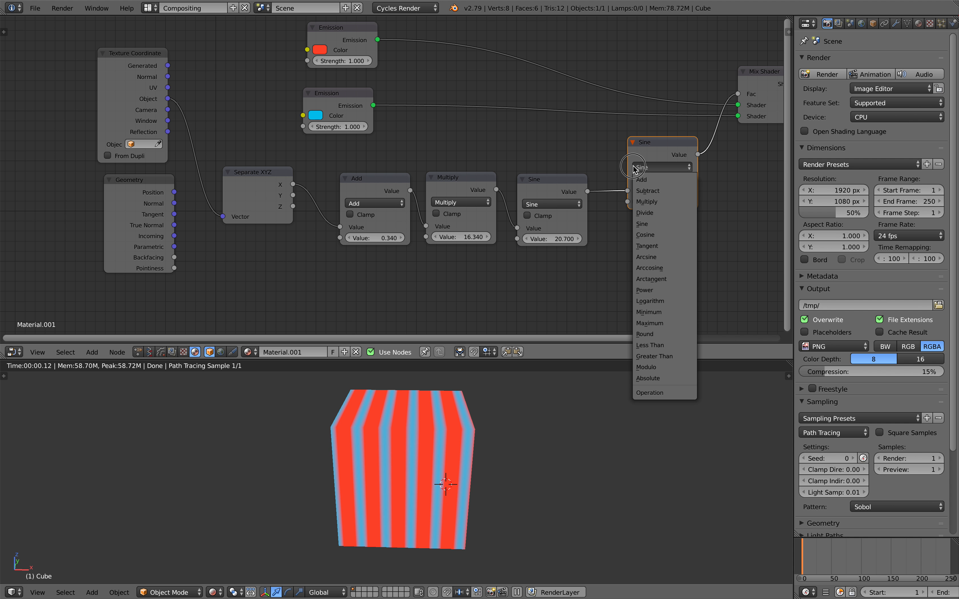
{"action": "left_click", "coordinate": [653, 368]}
Step: Try Modulo values 0.820, 0.760, 1.020 and 0.700, and set Sine to 20.920
{"action": "middle_click_drag", "start_coordinate": [632, 293], "coordinate": [583, 295]}
{"action": "scroll", "coordinate": [582, 295], "scroll_direction": "up", "scroll_amount": 2}
{"action": "left_click_drag", "start_coordinate": [631, 209], "coordinate": [624, 209]}
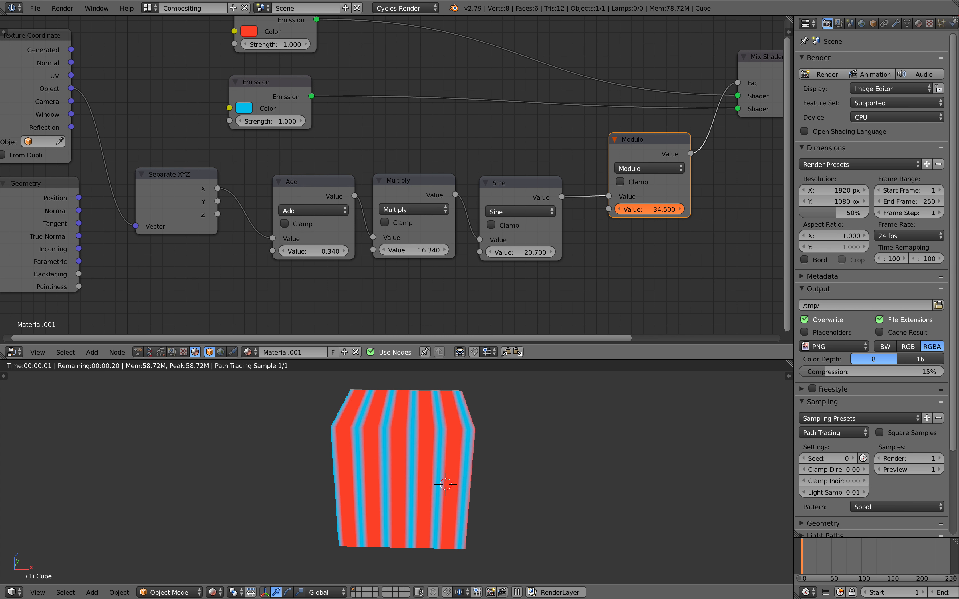
{"action": "type", "text": "0.82"}
{"action": "key", "text": "Return"}
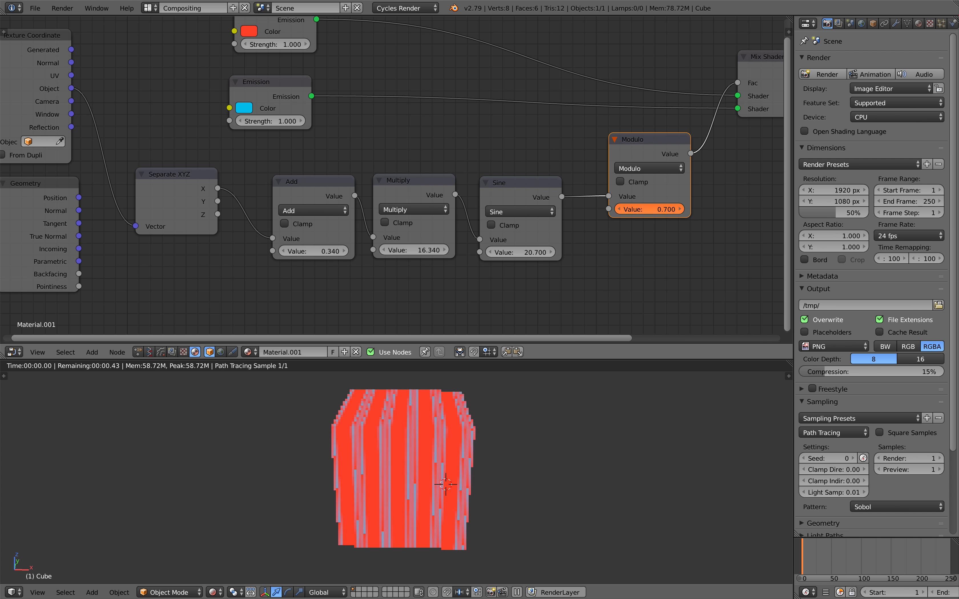
{"action": "left_click_drag", "start_coordinate": [661, 213], "coordinate": [661, 213]}
{"action": "middle_click_drag", "start_coordinate": [662, 213], "coordinate": [594, 214]}
{"action": "scroll", "coordinate": [595, 214], "scroll_direction": "up", "scroll_amount": 1}
{"action": "left_click_drag", "start_coordinate": [614, 220], "coordinate": [591, 218]}
{"action": "left_click_drag", "start_coordinate": [450, 272], "coordinate": [463, 272]}
Step: Set Add to 1.340 and Multiply to 6.660, then pull the Modulo node out of the chain
{"action": "mouse_move", "coordinate": [345, 270]}
{"action": "left_mouse_down"}
{"action": "mouse_move", "coordinate": [323, 269]}
{"action": "mouse_move", "coordinate": [333, 269]}
{"action": "left_mouse_up"}
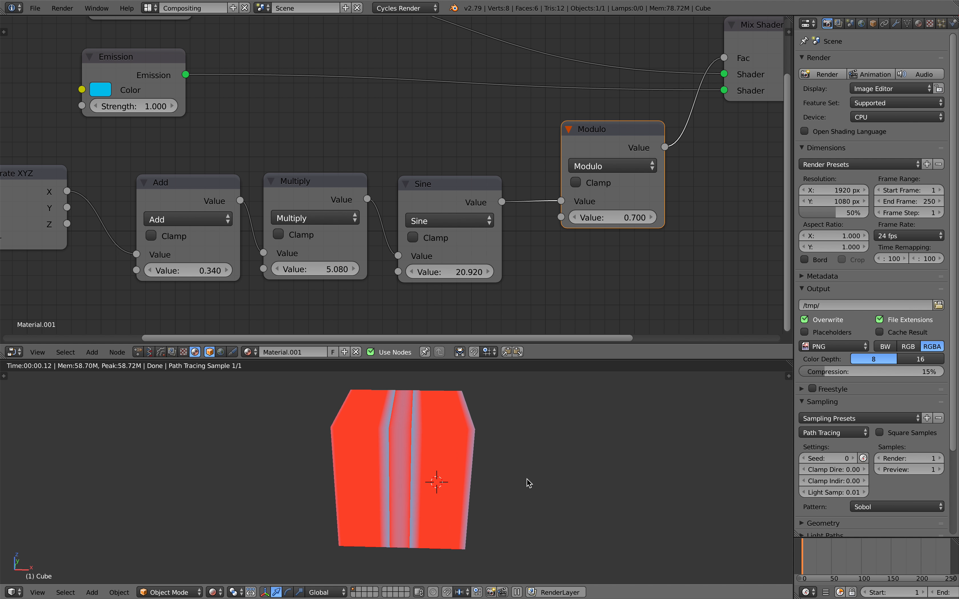
{"action": "middle_click_drag", "start_coordinate": [527, 479], "coordinate": [465, 428]}
{"action": "left_click_drag", "start_coordinate": [190, 271], "coordinate": [229, 270]}
{"action": "left_click_drag", "start_coordinate": [331, 270], "coordinate": [340, 270]}
{"action": "middle_click_drag", "start_coordinate": [250, 217], "coordinate": [336, 221]}
{"action": "left_click_drag", "start_coordinate": [267, 206], "coordinate": [247, 199]}
{"action": "left_click_drag", "start_coordinate": [403, 198], "coordinate": [377, 197]}
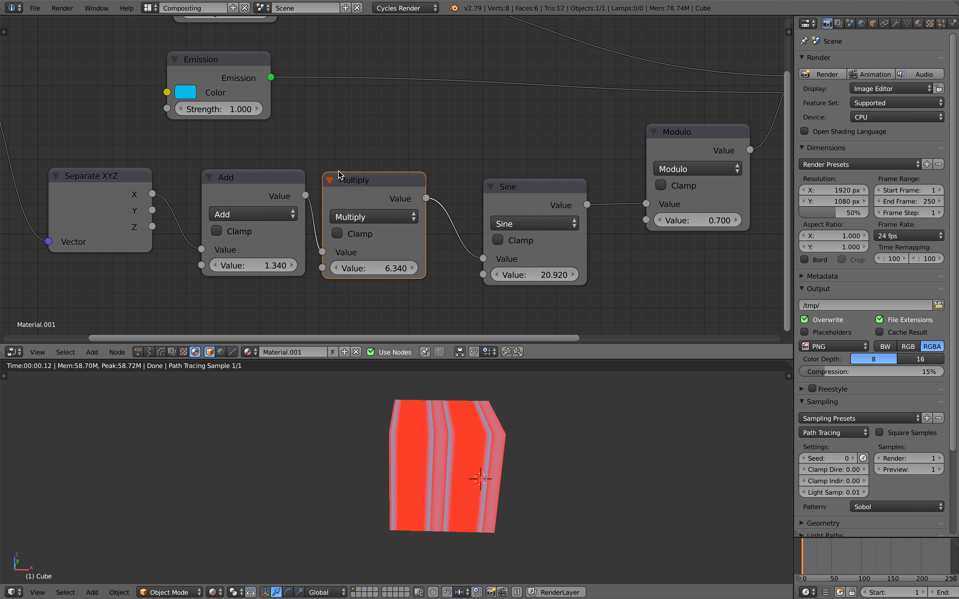
{"action": "scroll", "coordinate": [396, 181], "scroll_direction": "down", "scroll_amount": 1}
{"action": "scroll", "coordinate": [396, 180], "scroll_direction": "down", "scroll_amount": 1}
{"action": "left_click_drag", "start_coordinate": [376, 249], "coordinate": [389, 249]}
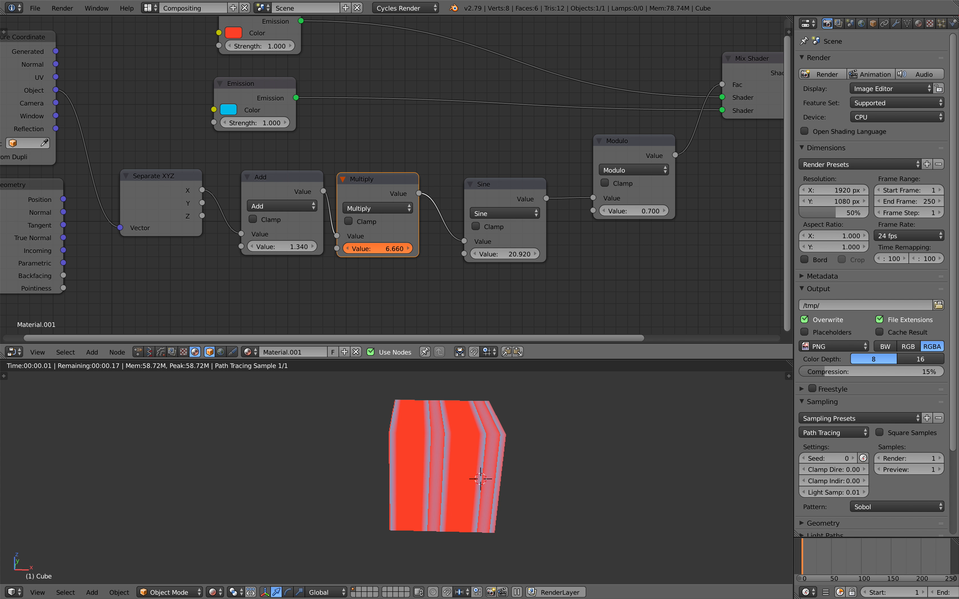
{"action": "left_click_drag", "start_coordinate": [634, 147], "coordinate": [618, 156]}
Step: Delete the Modulo node and connect the Sine output to the Mix Shader Fac
{"action": "key", "text": "x"}
{"action": "left_click_drag", "start_coordinate": [546, 198], "coordinate": [561, 188]}
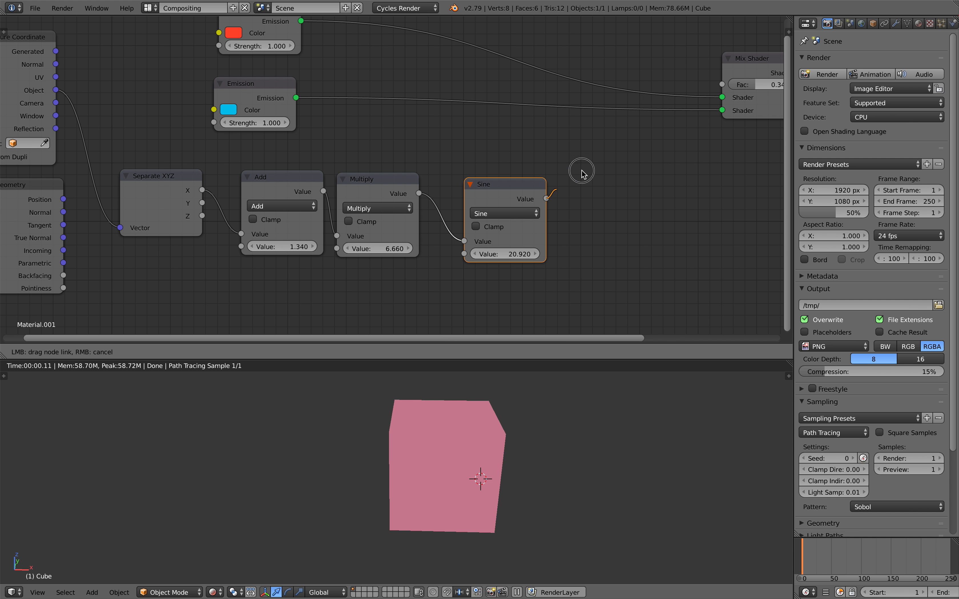
{"action": "left_click_drag", "start_coordinate": [729, 88], "coordinate": [596, 88]}
Step: Frame all nodes and rearrange the Separate XYZ, Texture Coordinate and Geometry nodes
{"action": "key", "text": "Home"}
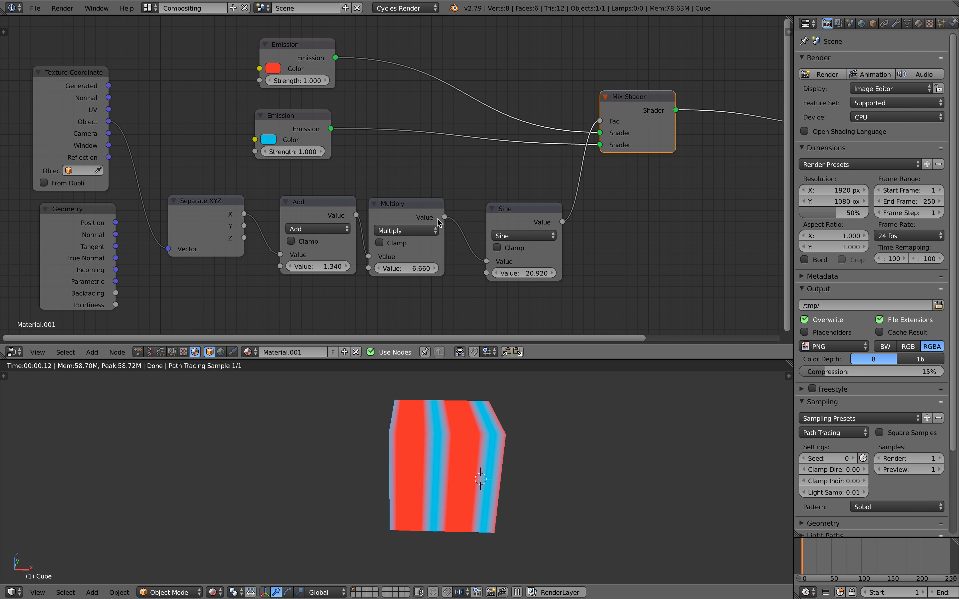
{"action": "left_click_drag", "start_coordinate": [248, 204], "coordinate": [231, 202]}
{"action": "left_click_drag", "start_coordinate": [147, 87], "coordinate": [145, 94]}
{"action": "left_click_drag", "start_coordinate": [156, 203], "coordinate": [144, 215]}
{"action": "left_click_drag", "start_coordinate": [238, 188], "coordinate": [244, 186]}
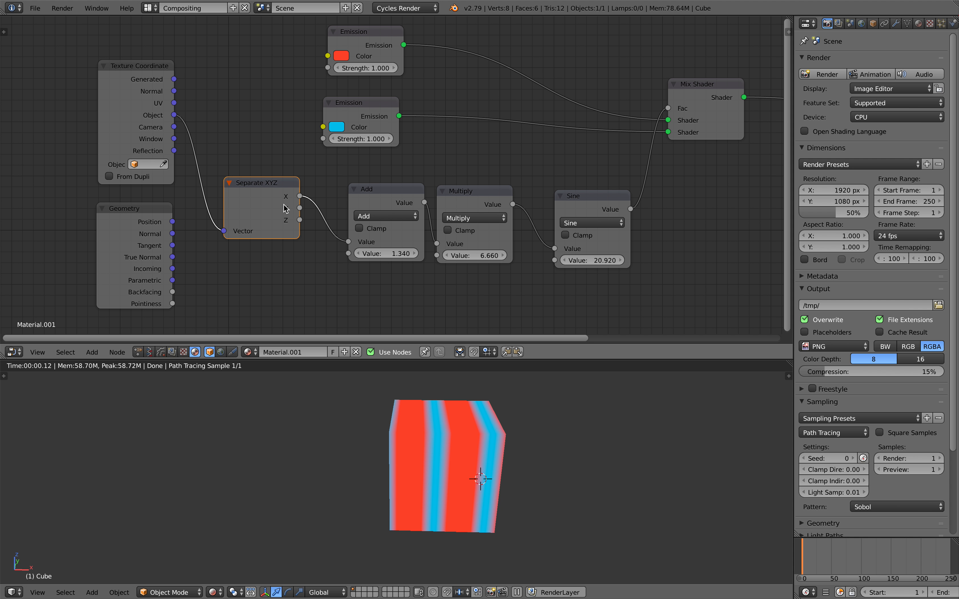
Step: Test driving the stripes from the Separate XYZ Y and Z outputs into Add
{"action": "middle_click_drag", "start_coordinate": [385, 415], "coordinate": [407, 412]}
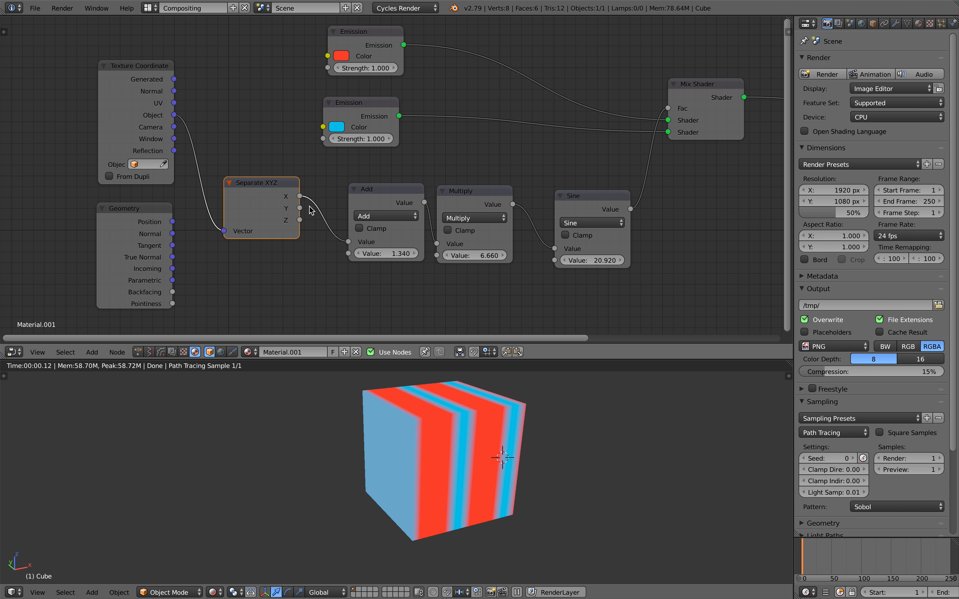
{"action": "left_click_drag", "start_coordinate": [301, 209], "coordinate": [316, 222]}
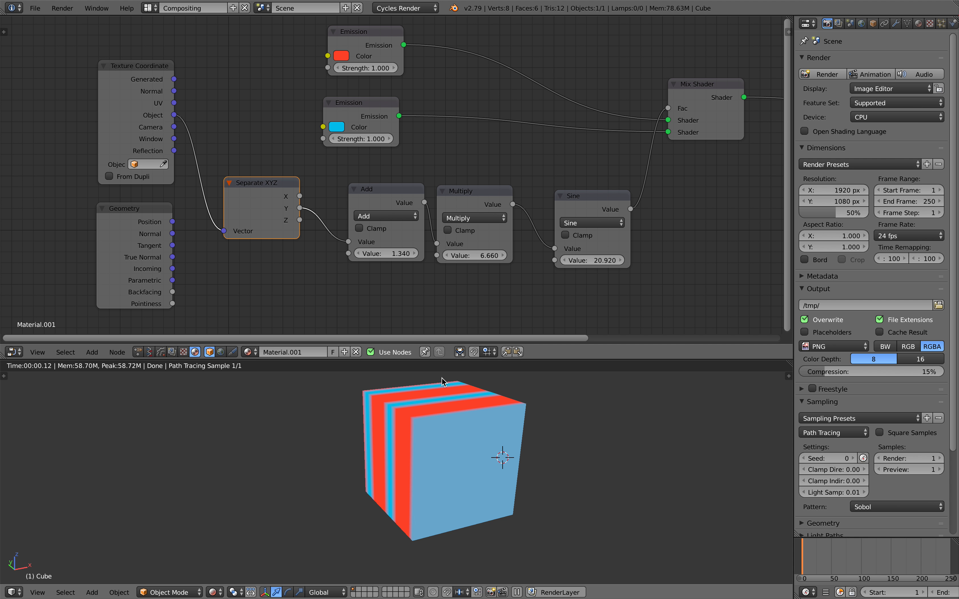
{"action": "middle_click_drag", "start_coordinate": [442, 378], "coordinate": [454, 390]}
{"action": "left_click_drag", "start_coordinate": [300, 220], "coordinate": [353, 292]}
{"action": "middle_click_drag", "start_coordinate": [415, 421], "coordinate": [401, 416]}
{"action": "mouse_move", "coordinate": [376, 252]}
{"action": "left_mouse_down"}
{"action": "mouse_move", "coordinate": [396, 252]}
{"action": "mouse_move", "coordinate": [375, 252]}
{"action": "left_mouse_up"}
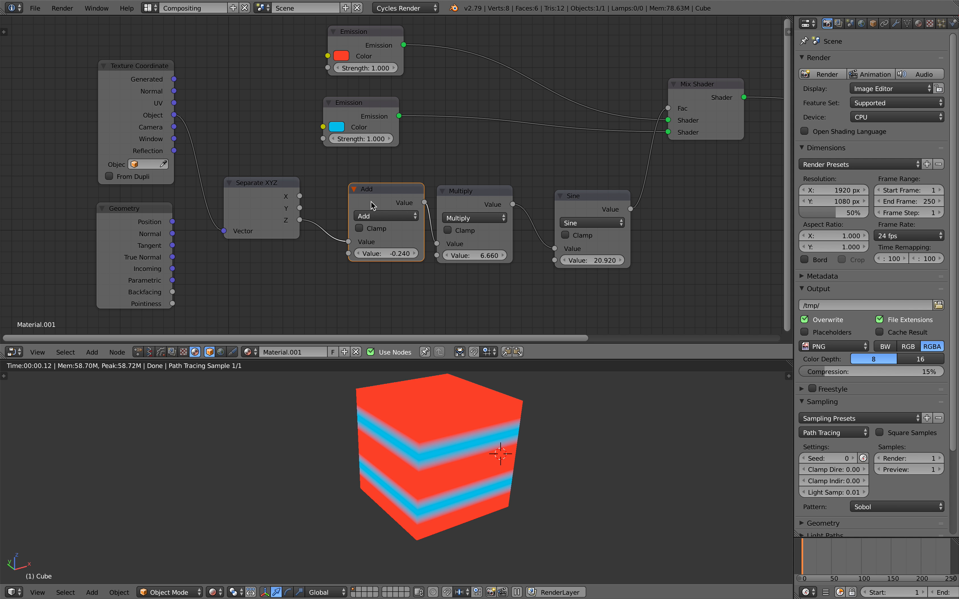
Step: Feed the X coordinate into Add for vertical stripes and set Add to -1.840
{"action": "left_click_drag", "start_coordinate": [476, 199], "coordinate": [481, 196]}
{"action": "left_click_drag", "start_coordinate": [591, 202], "coordinate": [582, 198]}
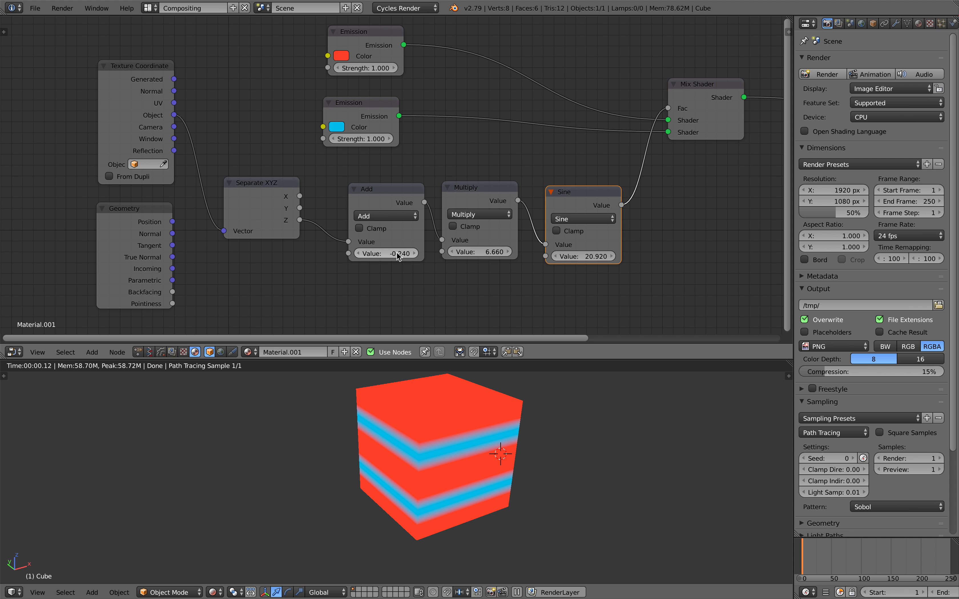
{"action": "left_click_drag", "start_coordinate": [396, 252], "coordinate": [412, 252]}
{"action": "left_click_drag", "start_coordinate": [300, 196], "coordinate": [348, 254]}
{"action": "middle_click_drag", "start_coordinate": [393, 414], "coordinate": [396, 389]}
{"action": "left_click_drag", "start_coordinate": [344, 247], "coordinate": [326, 266]}
{"action": "left_click_drag", "start_coordinate": [380, 253], "coordinate": [347, 253]}
{"action": "scroll", "coordinate": [389, 261], "scroll_direction": "down", "scroll_amount": 3}
{"action": "middle_click_drag", "start_coordinate": [325, 219], "coordinate": [279, 195]}
Step: Rearrange the math, Mix Shader, Material Output and both Emission nodes into a tidy chain
{"action": "left_click_drag", "start_coordinate": [255, 154], "coordinate": [248, 149]}
{"action": "middle_click_drag", "start_coordinate": [332, 183], "coordinate": [318, 183]}
{"action": "left_click_drag", "start_coordinate": [321, 166], "coordinate": [307, 159]}
{"action": "left_click_drag", "start_coordinate": [386, 164], "coordinate": [379, 159]}
{"action": "left_click_drag", "start_coordinate": [466, 164], "coordinate": [454, 155]}
{"action": "middle_click_drag", "start_coordinate": [545, 124], "coordinate": [456, 150]}
{"action": "left_click_drag", "start_coordinate": [493, 112], "coordinate": [530, 96]}
{"action": "left_click_drag", "start_coordinate": [677, 121], "coordinate": [702, 122]}
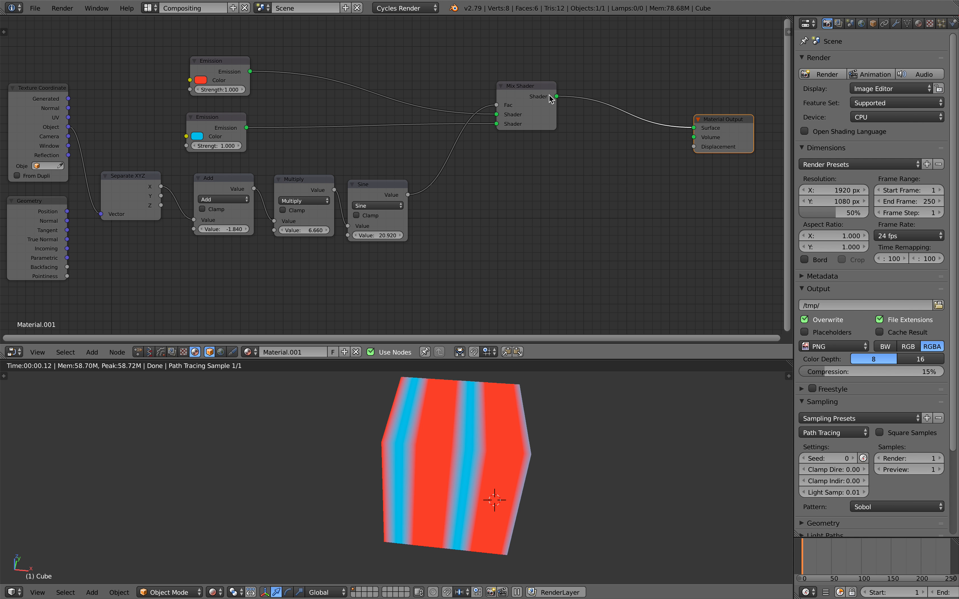
{"action": "left_click_drag", "start_coordinate": [527, 86], "coordinate": [566, 86]}
{"action": "left_click_drag", "start_coordinate": [239, 70], "coordinate": [323, 68]}
{"action": "left_click_drag", "start_coordinate": [243, 117], "coordinate": [353, 116]}
Step: Nudge the Mix Shader node and save the blend file, overwriting it
{"action": "left_click_drag", "start_coordinate": [566, 101], "coordinate": [575, 100]}
{"action": "key", "text": "ctrl+s"}
{"action": "left_click", "coordinate": [551, 104]}
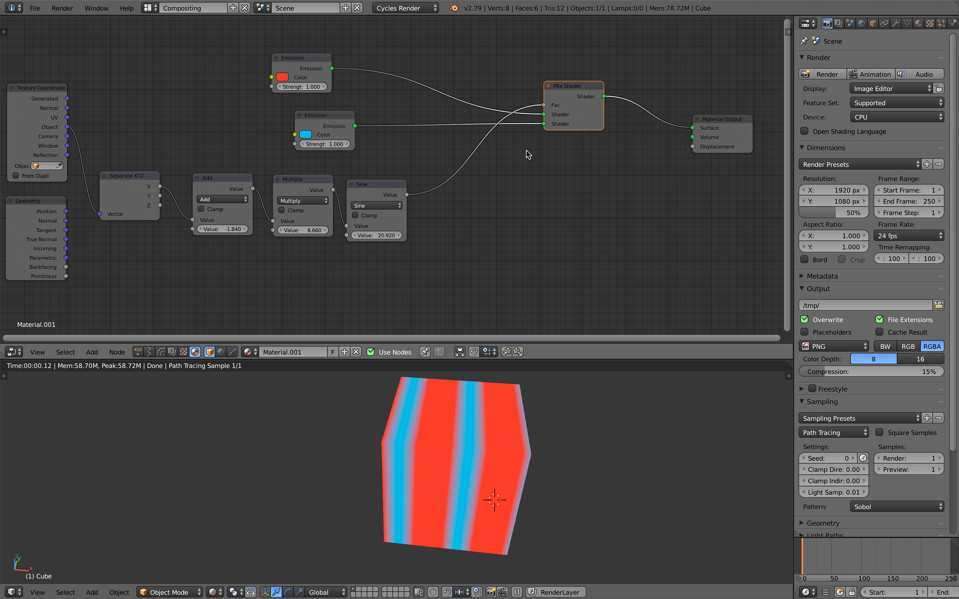
Step: Add a new Emission node and a MixRGB node to the material
{"action": "key", "text": "shift+a"}
{"action": "left_click", "coordinate": [535, 183]}
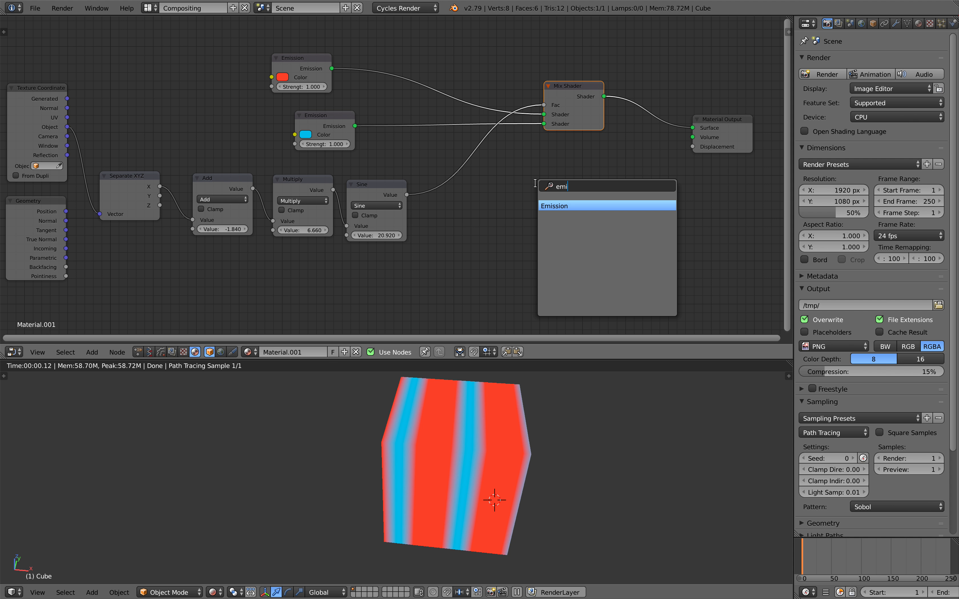
{"action": "key", "text": "Return"}
{"action": "left_click", "coordinate": [576, 178]}
{"action": "key", "text": "shift+a"}
{"action": "left_click", "coordinate": [505, 187]}
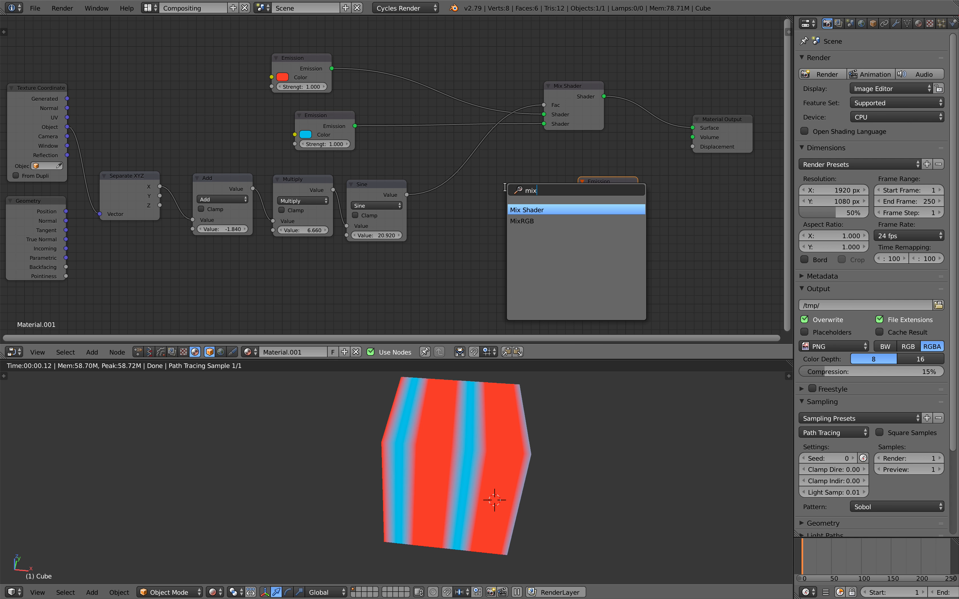
{"action": "key", "text": "Down"}
{"action": "key", "text": "Return"}
{"action": "left_click", "coordinate": [505, 187]}
{"action": "left_click_drag", "start_coordinate": [598, 183], "coordinate": [618, 188]}
Step: Set the Mix node's first colour to green and second colour to magenta
{"action": "left_click", "coordinate": [515, 243]}
{"action": "left_click", "coordinate": [529, 175]}
{"action": "left_click", "coordinate": [482, 226]}
{"action": "left_click", "coordinate": [519, 242]}
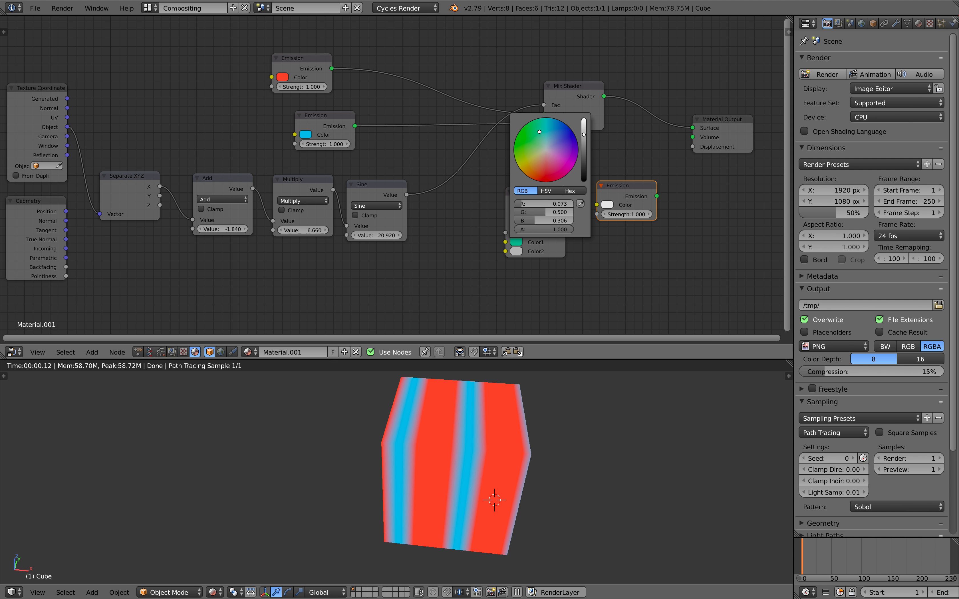
{"action": "left_click", "coordinate": [516, 251]}
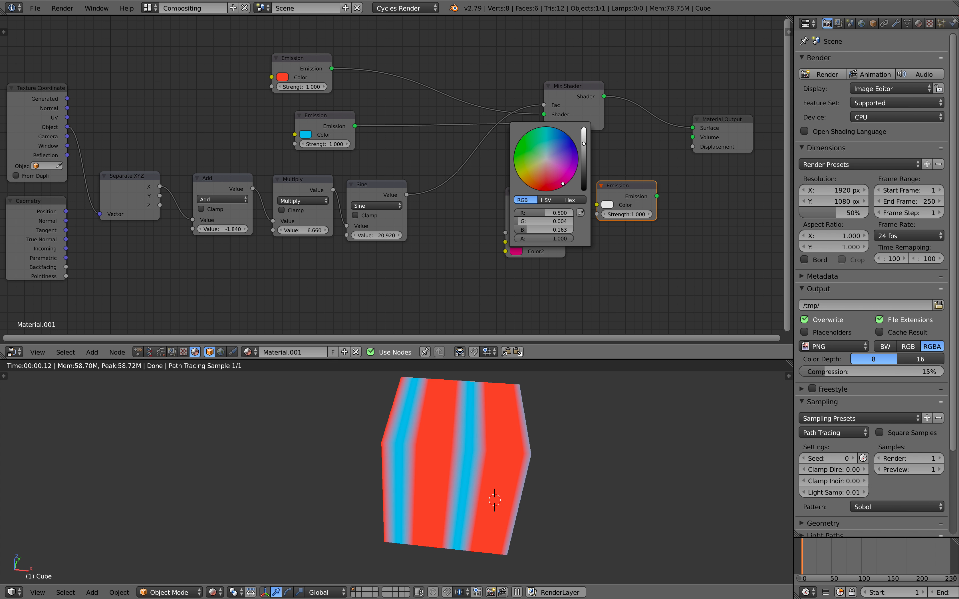
{"action": "left_click_drag", "start_coordinate": [514, 207], "coordinate": [507, 207]}
Step: Link Sine to the Mix Fac, Mix to the new Emission, and Emission to Surface
{"action": "left_click_drag", "start_coordinate": [408, 194], "coordinate": [413, 194]}
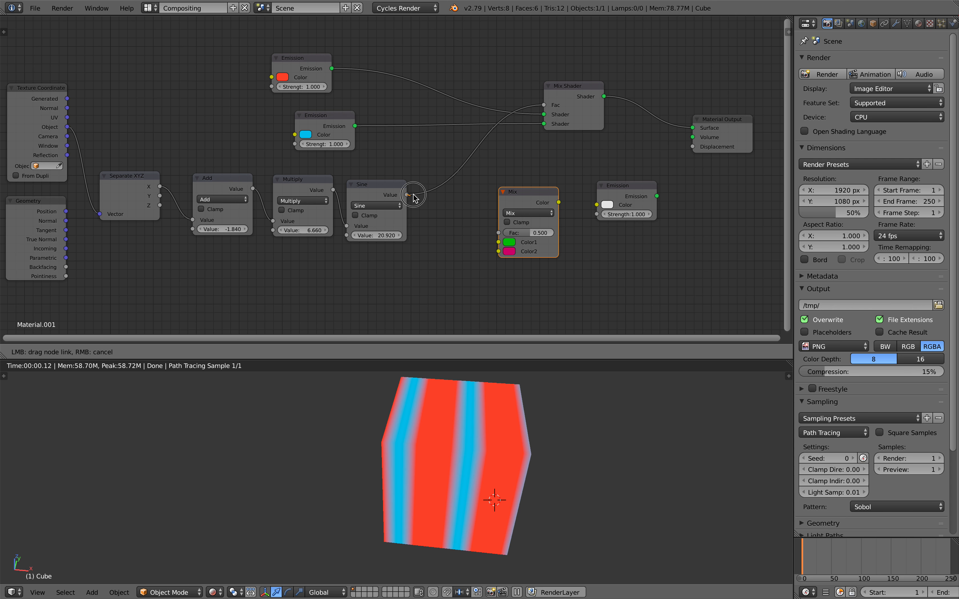
{"action": "left_click_drag", "start_coordinate": [491, 233], "coordinate": [495, 233]}
{"action": "left_click_drag", "start_coordinate": [555, 207], "coordinate": [596, 205]}
{"action": "left_click_drag", "start_coordinate": [657, 196], "coordinate": [669, 179]}
{"action": "left_click_drag", "start_coordinate": [639, 187], "coordinate": [692, 129]}
{"action": "left_click_drag", "start_coordinate": [574, 187], "coordinate": [596, 184]}
Step: Keep the new Emission strength at 1.000 and reposition the Emission and Mix Shader nodes
{"action": "middle_click_drag", "start_coordinate": [554, 217], "coordinate": [493, 228]}
{"action": "scroll", "coordinate": [451, 229], "scroll_direction": "up", "scroll_amount": 2}
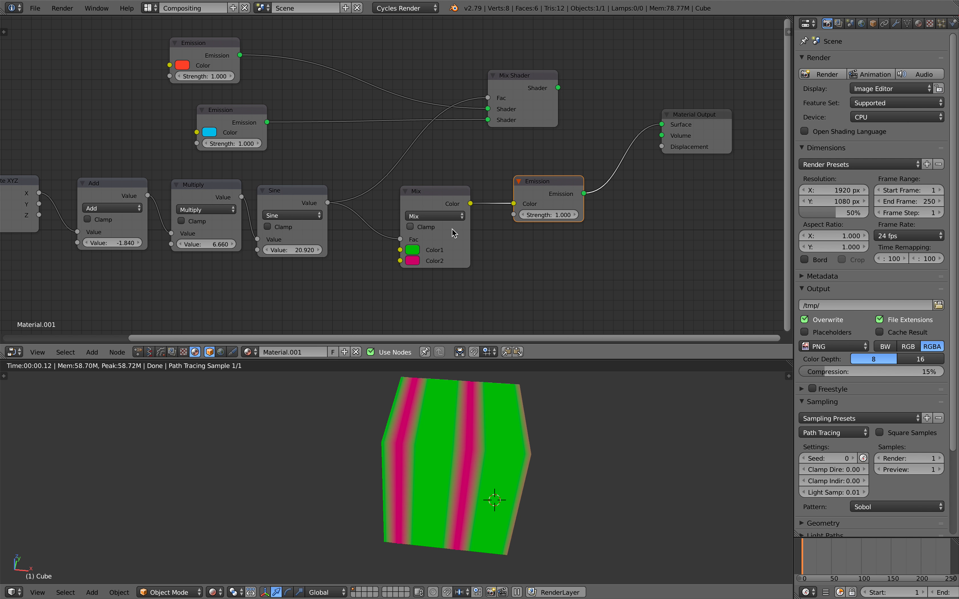
{"action": "left_click_drag", "start_coordinate": [552, 214], "coordinate": [533, 215]}
{"action": "key", "text": "ctrl+z"}
{"action": "left_click_drag", "start_coordinate": [562, 181], "coordinate": [591, 175]}
{"action": "left_click_drag", "start_coordinate": [535, 102], "coordinate": [520, 89]}
{"action": "left_click_drag", "start_coordinate": [567, 177], "coordinate": [552, 180]}
{"action": "middle_click_drag", "start_coordinate": [552, 180], "coordinate": [470, 227]}
{"action": "left_click_drag", "start_coordinate": [458, 114], "coordinate": [443, 95]}
{"action": "key", "text": "shift+a"}
Step: Add an Add Shader node to the material via the 'ad' search
{"action": "left_click", "coordinate": [511, 97]}
{"action": "type", "text": "add"}
{"action": "left_click", "coordinate": [529, 118]}
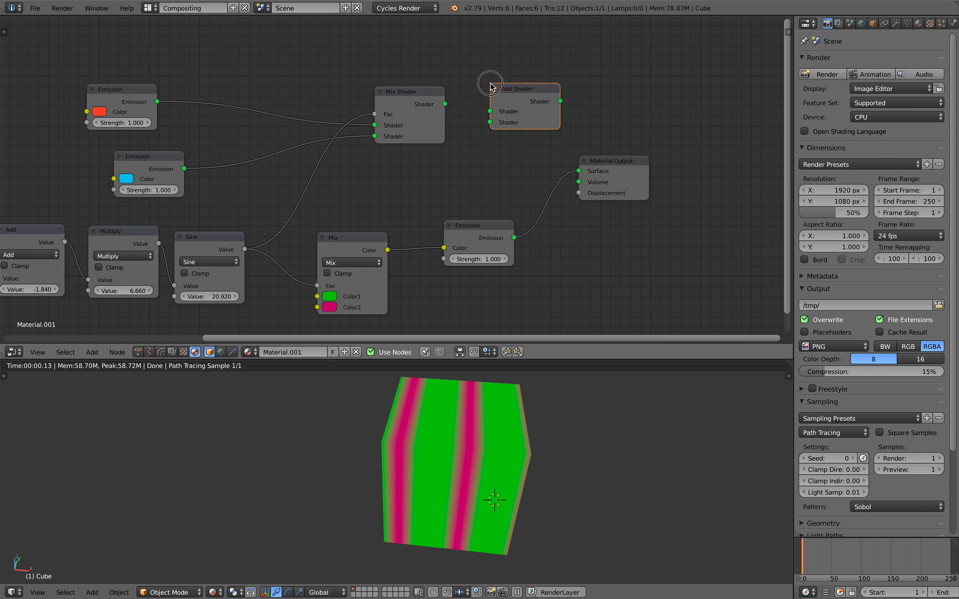
{"action": "left_click", "coordinate": [535, 69]}
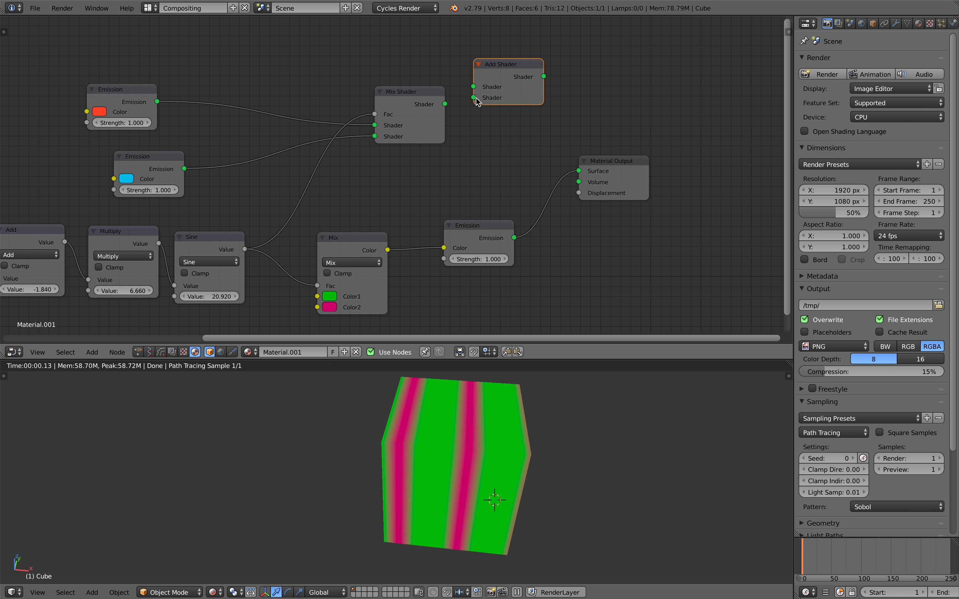
{"action": "left_click_drag", "start_coordinate": [502, 85], "coordinate": [499, 91]}
Step: Rearrange the Material Output, lower Emission and Mix nodes
{"action": "left_click_drag", "start_coordinate": [613, 165], "coordinate": [621, 179]}
{"action": "middle_click_drag", "start_coordinate": [556, 174], "coordinate": [606, 143]}
{"action": "left_click_drag", "start_coordinate": [516, 195], "coordinate": [521, 207]}
{"action": "middle_click_drag", "start_coordinate": [484, 188], "coordinate": [505, 179]}
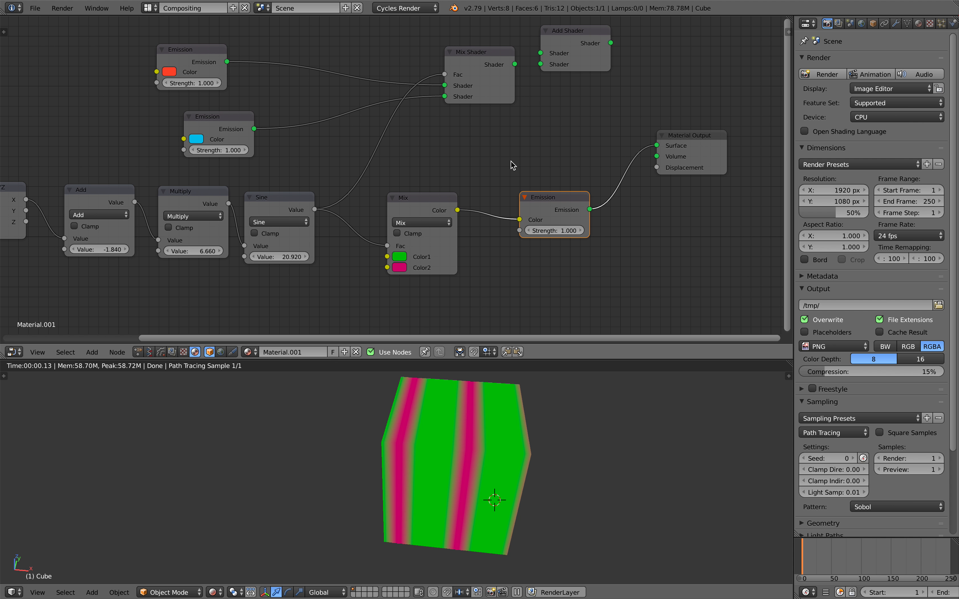
{"action": "left_click_drag", "start_coordinate": [421, 198], "coordinate": [421, 202]}
{"action": "middle_click_drag", "start_coordinate": [421, 195], "coordinate": [452, 180]}
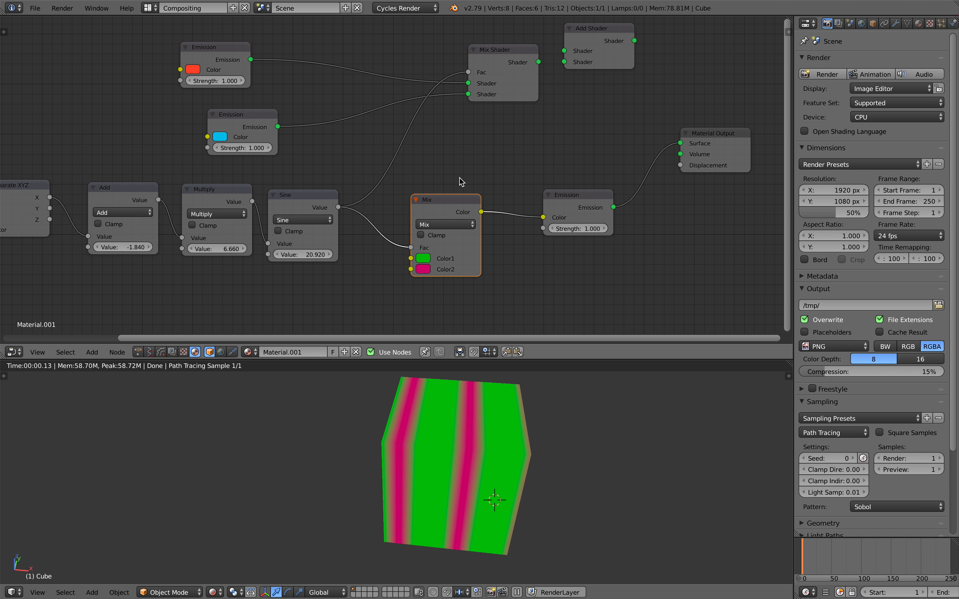
{"action": "left_click_drag", "start_coordinate": [456, 208], "coordinate": [459, 214]}
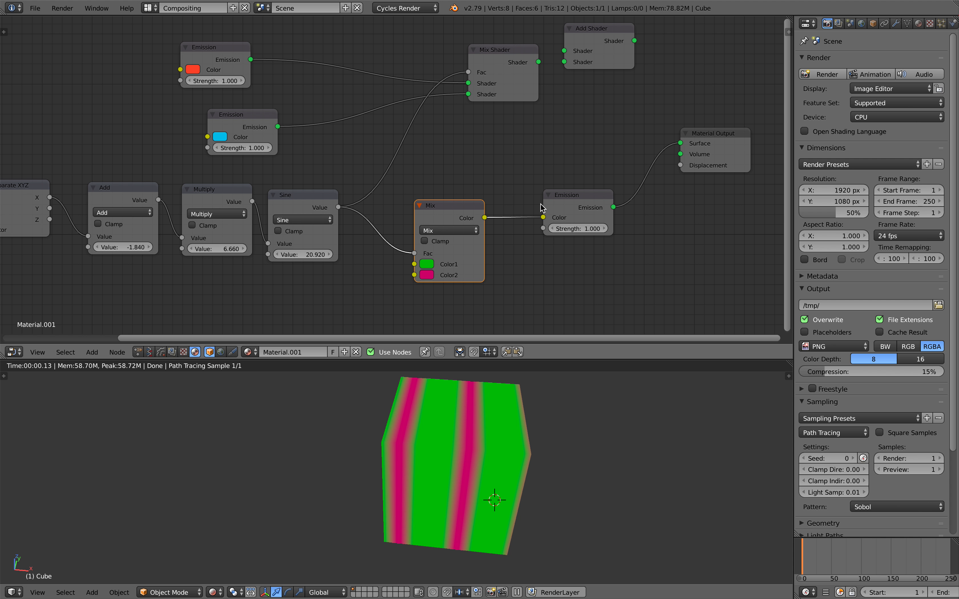
{"action": "left_click_drag", "start_coordinate": [559, 208], "coordinate": [558, 198]}
Step: Save the blend file and keep tidying the Material Output, Mix and Emission positions
{"action": "key", "text": "ctrl+s"}
{"action": "left_click", "coordinate": [558, 196]}
{"action": "middle_click_drag", "start_coordinate": [558, 194], "coordinate": [566, 179]}
{"action": "left_click_drag", "start_coordinate": [710, 124], "coordinate": [680, 131]}
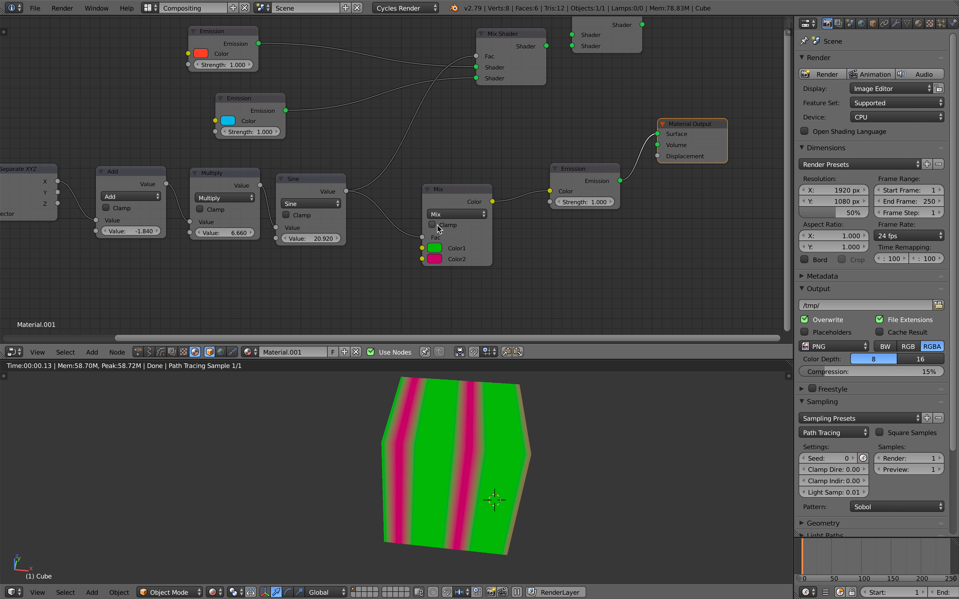
{"action": "left_click_drag", "start_coordinate": [452, 247], "coordinate": [447, 247]}
{"action": "scroll", "coordinate": [417, 245], "scroll_direction": "down", "scroll_amount": 2}
{"action": "scroll", "coordinate": [462, 236], "scroll_direction": "up", "scroll_amount": 1}
{"action": "middle_click_drag", "start_coordinate": [465, 235], "coordinate": [496, 247]}
{"action": "key", "text": "ctrl+z"}
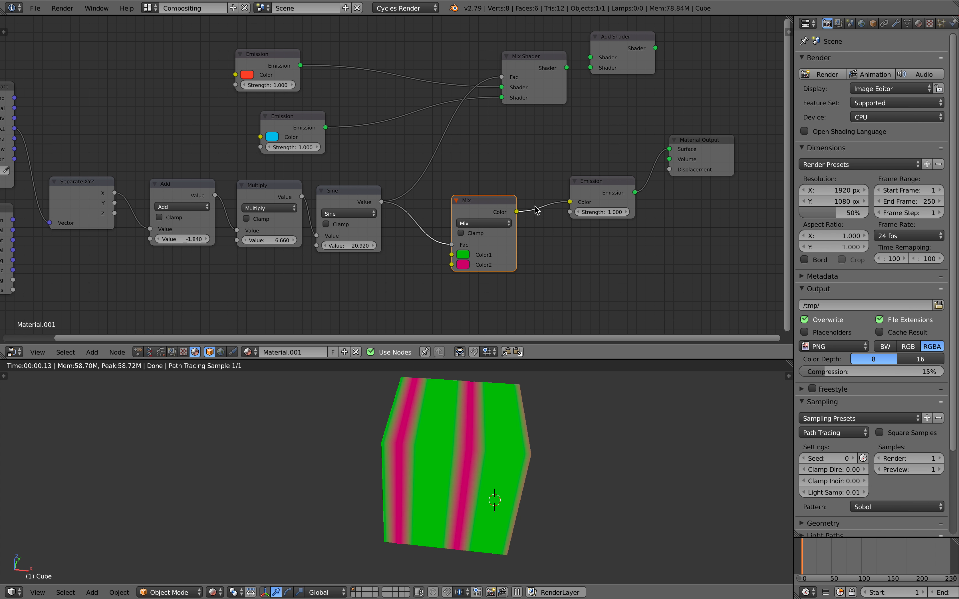
{"action": "left_click_drag", "start_coordinate": [591, 198], "coordinate": [511, 225]}
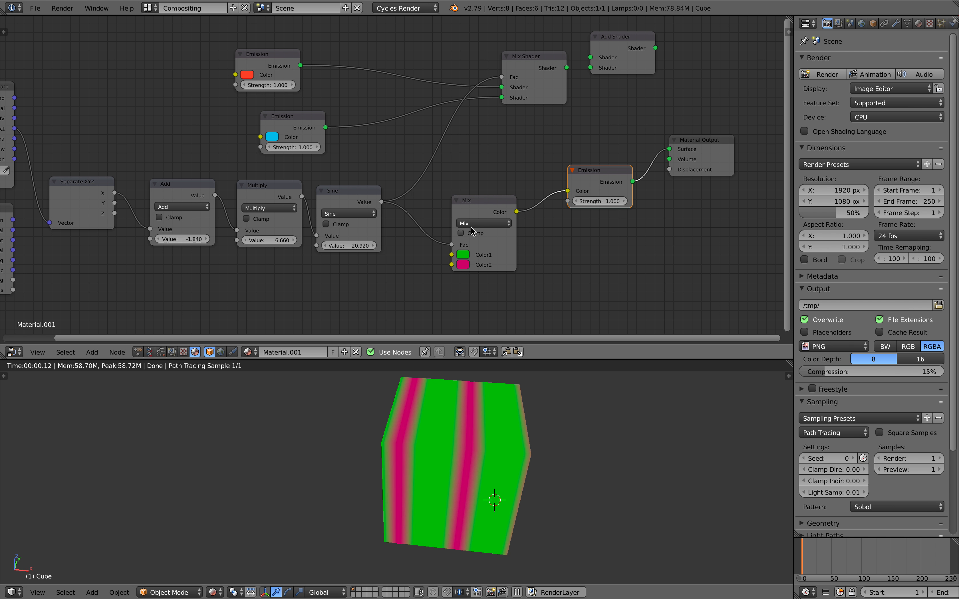
Step: Set Sine to 21.800, Multiply to 12.040 and Add to -1.980, then reposition Material Output
{"action": "middle_click_drag", "start_coordinate": [396, 208], "coordinate": [412, 206]}
{"action": "left_click_drag", "start_coordinate": [374, 244], "coordinate": [379, 245]}
{"action": "left_click_drag", "start_coordinate": [293, 240], "coordinate": [308, 240]}
{"action": "left_click_drag", "start_coordinate": [198, 237], "coordinate": [197, 237]}
{"action": "middle_click_drag", "start_coordinate": [254, 231], "coordinate": [126, 226]}
{"action": "left_click_drag", "start_coordinate": [579, 143], "coordinate": [635, 132]}
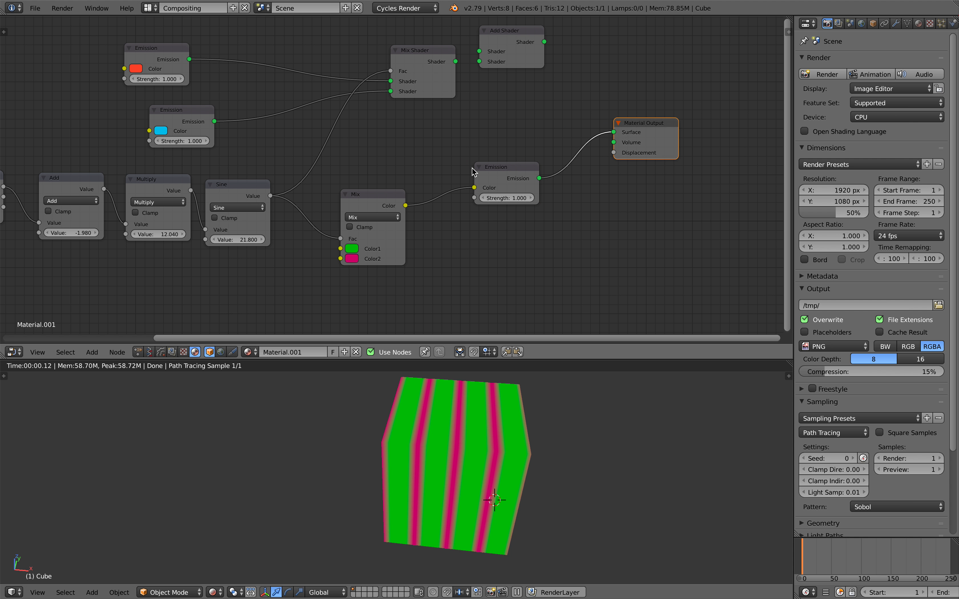
{"action": "key", "text": "shift+a"}
{"action": "left_click", "coordinate": [471, 168]}
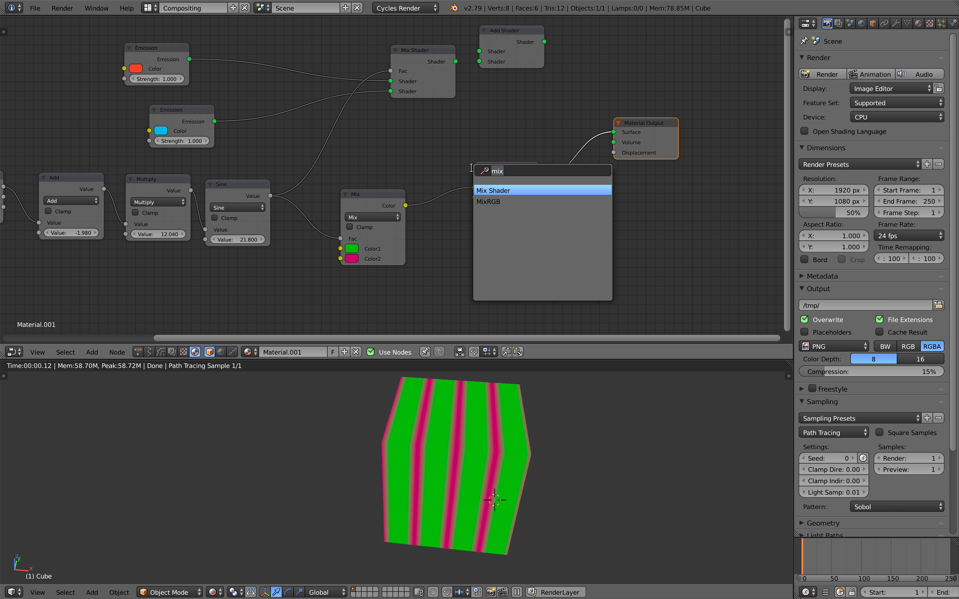
Step: Insert a Hue Saturation Value node on the Mix-to-Emission link, Hue 1.000, with Mix feeding Hue
{"action": "key", "text": "Return"}
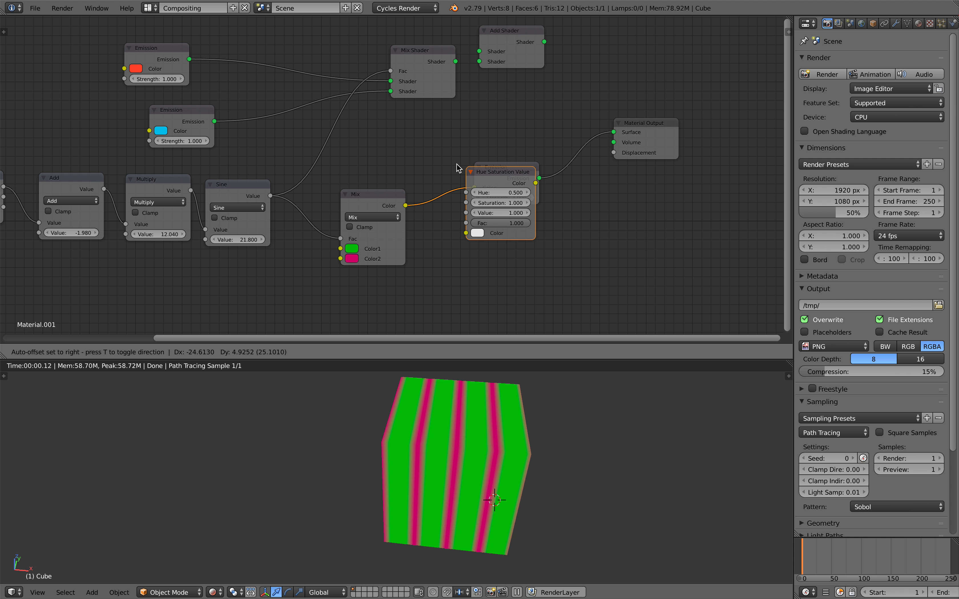
{"action": "left_click", "coordinate": [454, 217]}
{"action": "left_click_drag", "start_coordinate": [478, 179], "coordinate": [511, 179]}
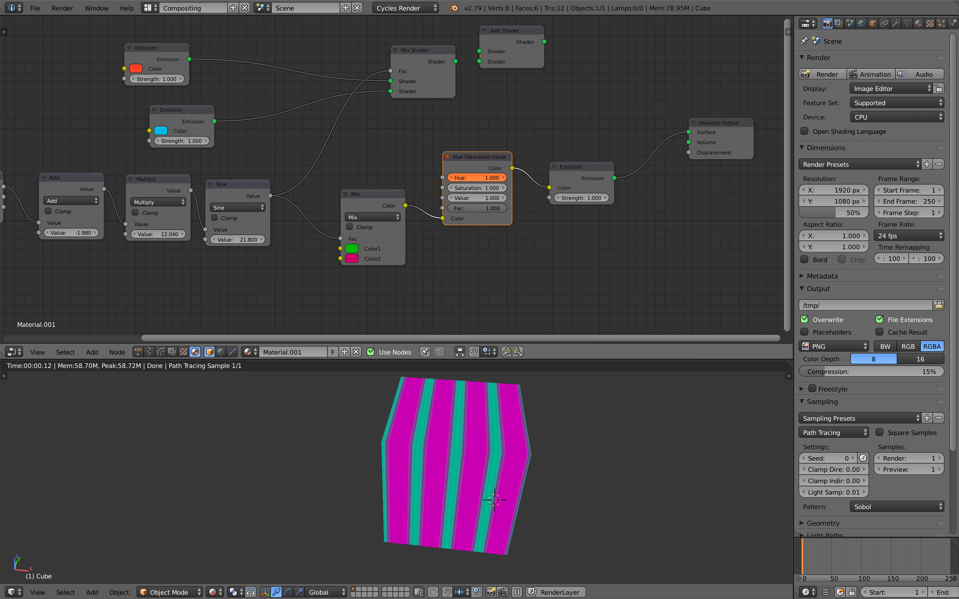
{"action": "scroll", "coordinate": [477, 169], "scroll_direction": "up", "scroll_amount": 1}
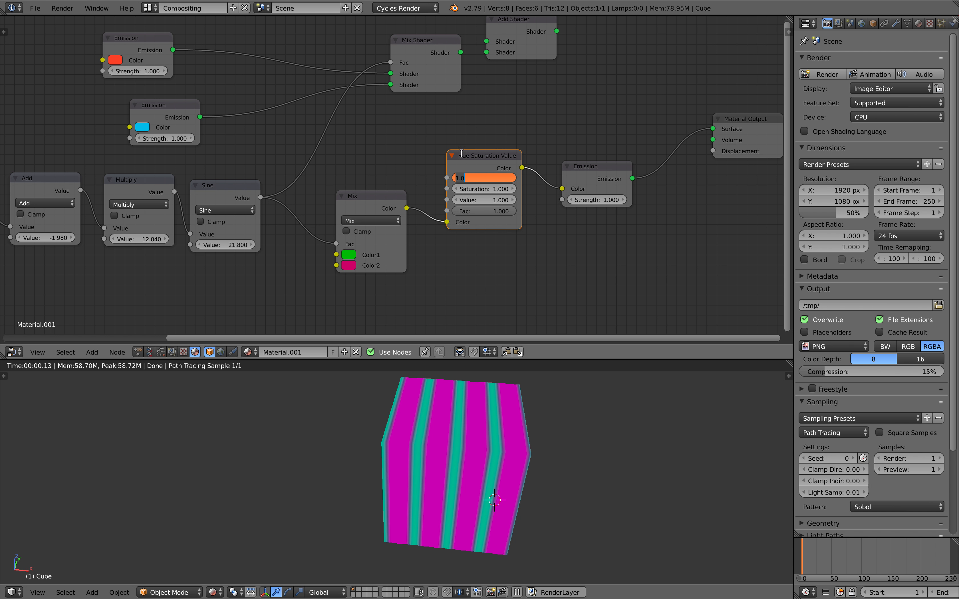
{"action": "left_click_drag", "start_coordinate": [448, 222], "coordinate": [449, 180]}
{"action": "left_click_drag", "start_coordinate": [401, 217], "coordinate": [389, 216]}
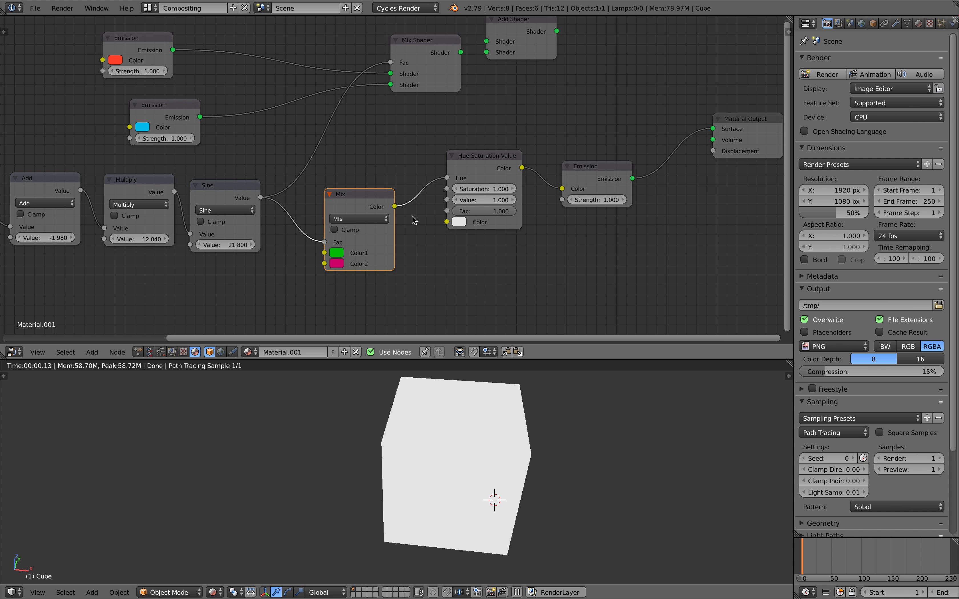
Step: Set the Hue Saturation Value colour to orange, then split off a second editor for Animation Nodes
{"action": "left_click", "coordinate": [463, 222]}
{"action": "mouse_move", "coordinate": [498, 138]}
{"action": "left_mouse_down"}
{"action": "mouse_move", "coordinate": [464, 92]}
{"action": "mouse_move", "coordinate": [531, 113]}
{"action": "mouse_move", "coordinate": [463, 115]}
{"action": "mouse_move", "coordinate": [527, 107]}
{"action": "mouse_move", "coordinate": [468, 127]}
{"action": "mouse_move", "coordinate": [493, 98]}
{"action": "mouse_move", "coordinate": [459, 152]}
{"action": "mouse_move", "coordinate": [463, 187]}
{"action": "left_mouse_up"}
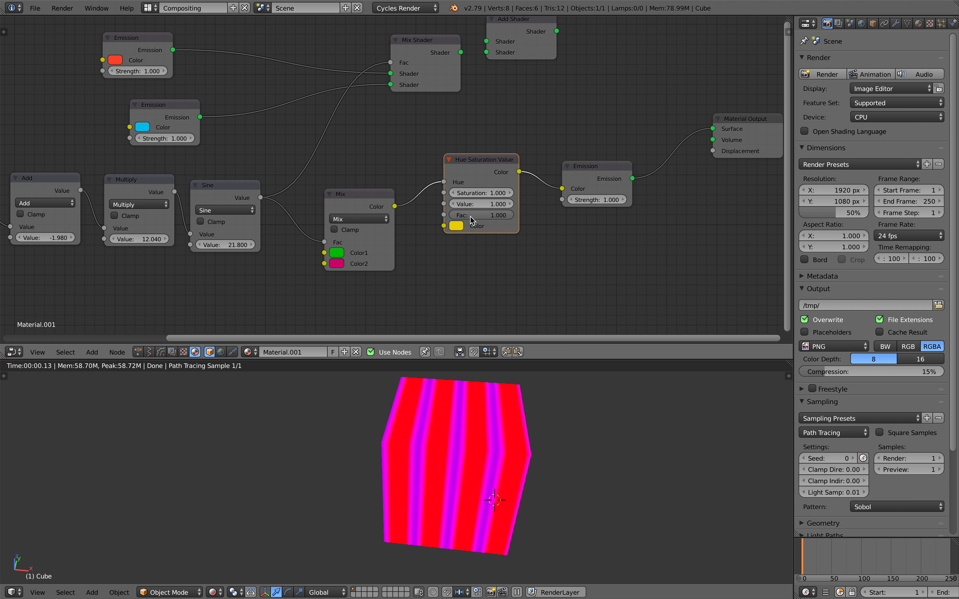
{"action": "left_click", "coordinate": [461, 225]}
{"action": "mouse_move", "coordinate": [476, 142]}
{"action": "left_mouse_down"}
{"action": "mouse_move", "coordinate": [499, 103]}
{"action": "mouse_move", "coordinate": [476, 123]}
{"action": "mouse_move", "coordinate": [490, 119]}
{"action": "mouse_move", "coordinate": [474, 151]}
{"action": "mouse_move", "coordinate": [455, 102]}
{"action": "mouse_move", "coordinate": [471, 85]}
{"action": "mouse_move", "coordinate": [457, 136]}
{"action": "left_mouse_up"}
{"action": "left_click", "coordinate": [458, 227]}
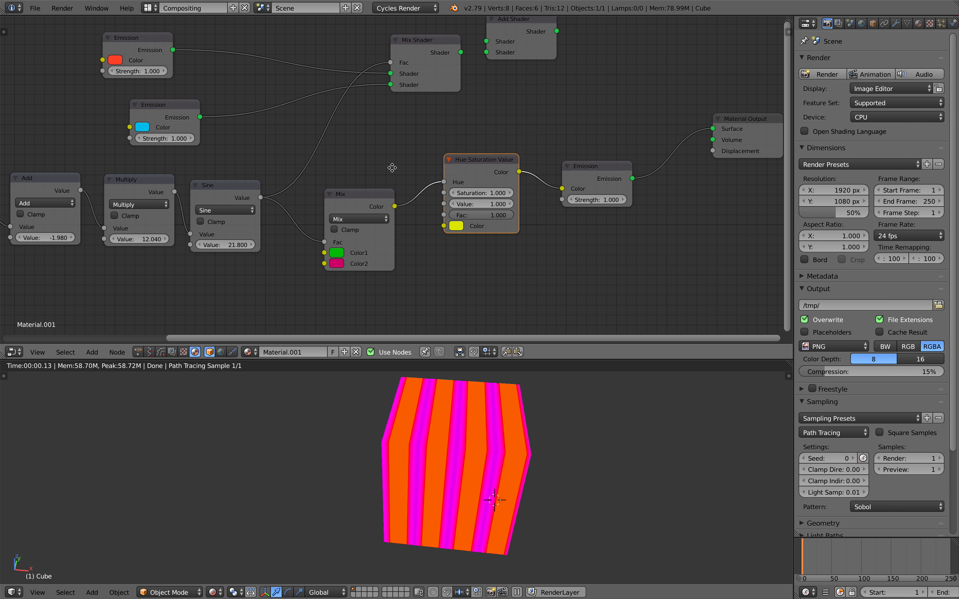
{"action": "middle_click_drag", "start_coordinate": [393, 171], "coordinate": [412, 174]}
{"action": "scroll", "coordinate": [438, 199], "scroll_direction": "up", "scroll_amount": 3}
{"action": "left_click", "coordinate": [499, 244]}
{"action": "mouse_move", "coordinate": [530, 136]}
{"action": "left_mouse_down"}
{"action": "mouse_move", "coordinate": [562, 82]}
{"action": "mouse_move", "coordinate": [514, 137]}
{"action": "left_mouse_up"}
{"action": "scroll", "coordinate": [458, 196], "scroll_direction": "down", "scroll_amount": 1}
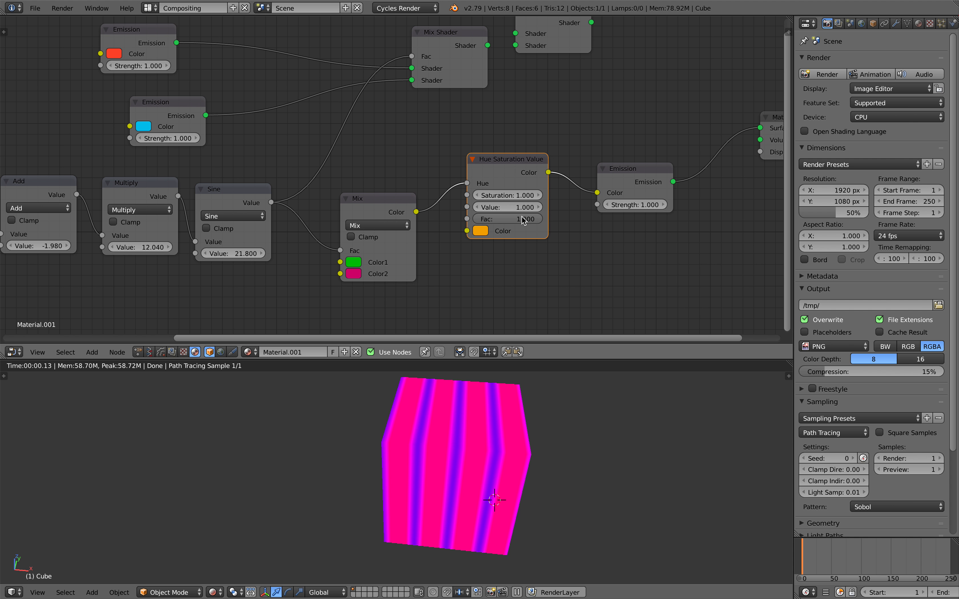
{"action": "left_click_drag", "start_coordinate": [790, 20], "coordinate": [504, 52]}
{"action": "left_click", "coordinate": [643, 352]}
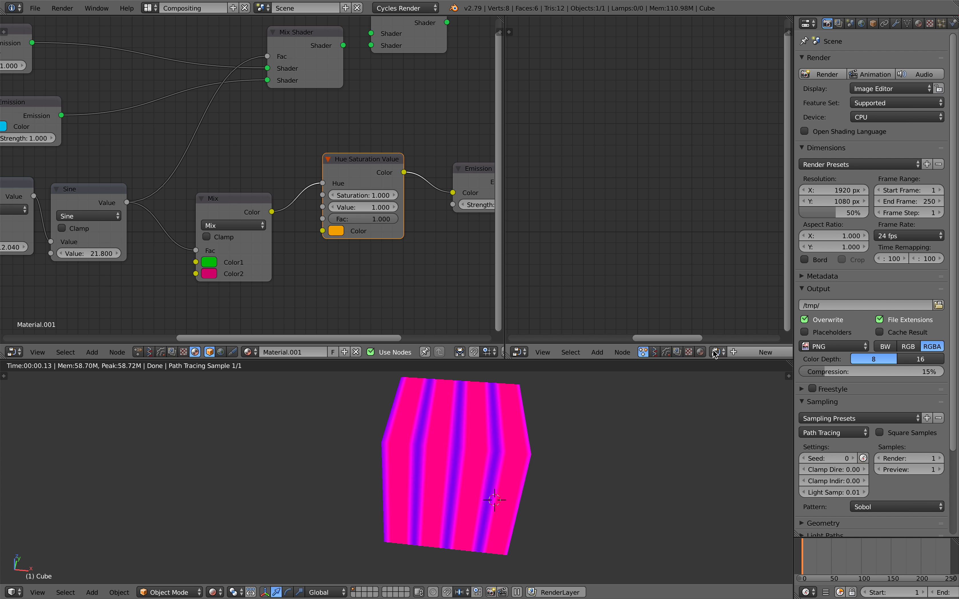
Step: Create an Animation Nodes tree with a Cycles Material Output targeting Material.001's Hue Saturation Value colour
{"action": "left_click", "coordinate": [734, 353]}
{"action": "key", "text": "shift+a"}
{"action": "left_click", "coordinate": [627, 197]}
{"action": "type", "text": "cy"}
{"action": "key", "text": "Return"}
{"action": "left_click", "coordinate": [624, 197]}
{"action": "left_click", "coordinate": [644, 213]}
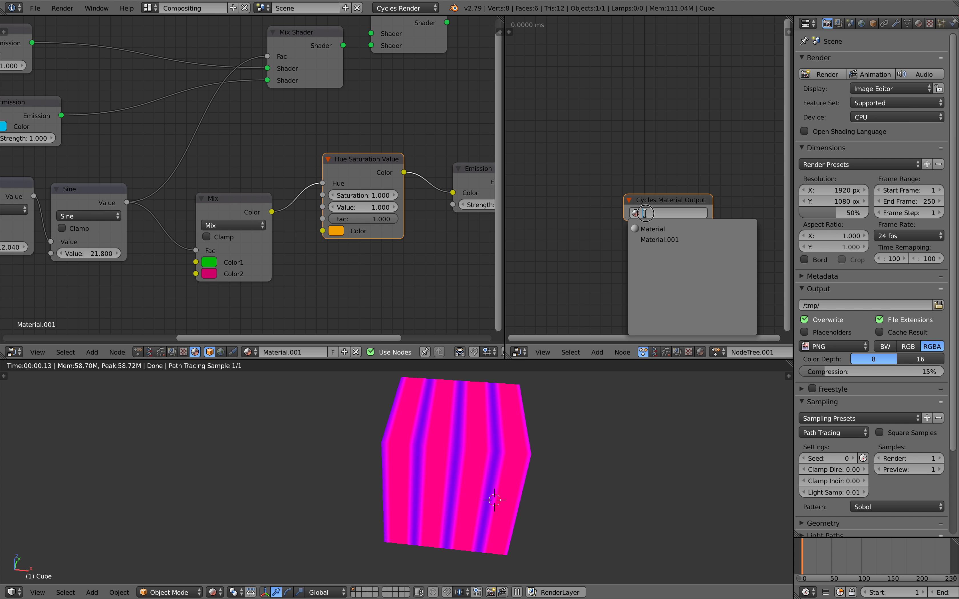
{"action": "left_click", "coordinate": [656, 239]}
{"action": "left_click", "coordinate": [655, 226]}
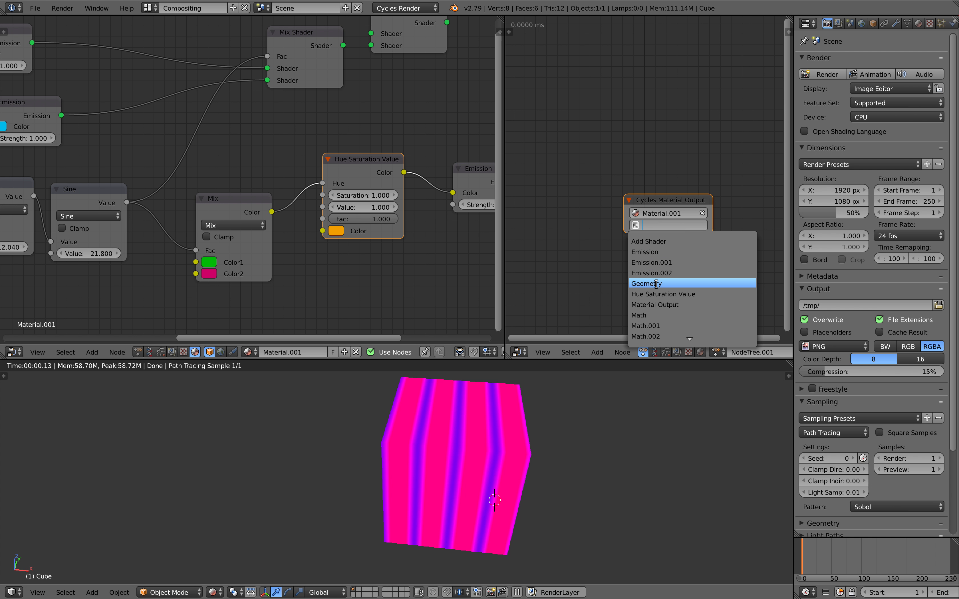
{"action": "key", "text": "Return"}
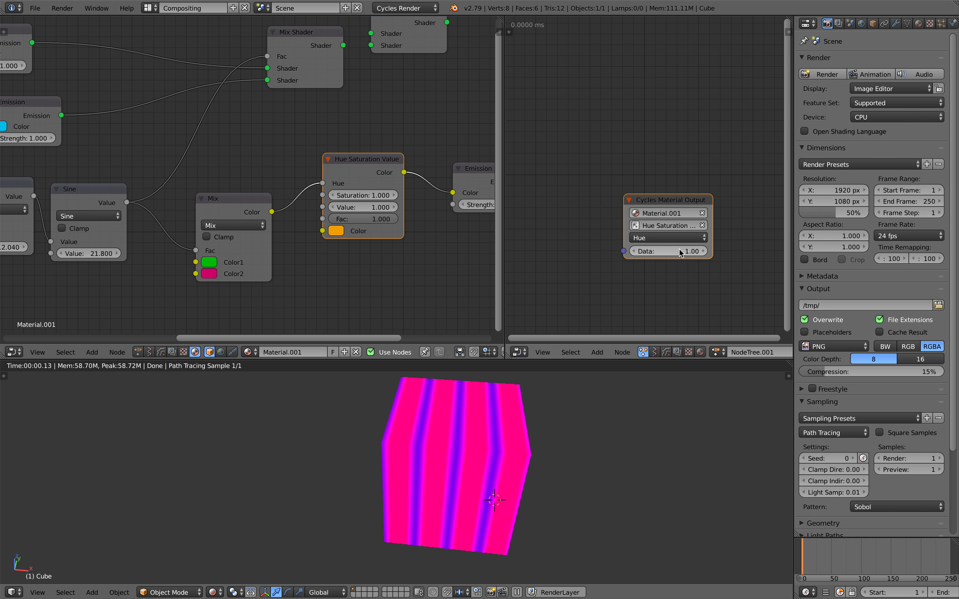
{"action": "left_click", "coordinate": [658, 239]}
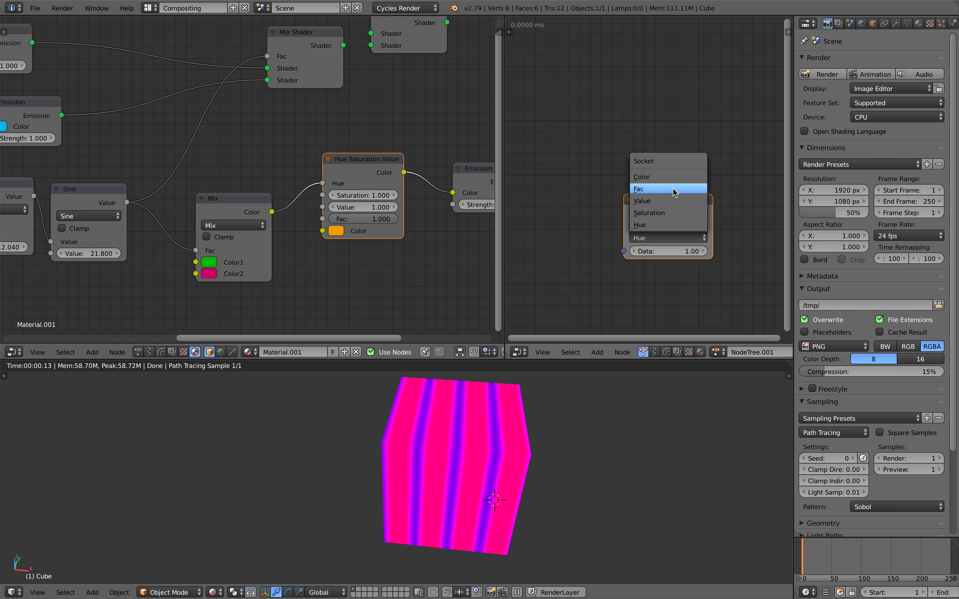
Step: Add a Combine Color node, arrange the nodes and check the auto execution settings
{"action": "key", "text": "ctrl+a"}
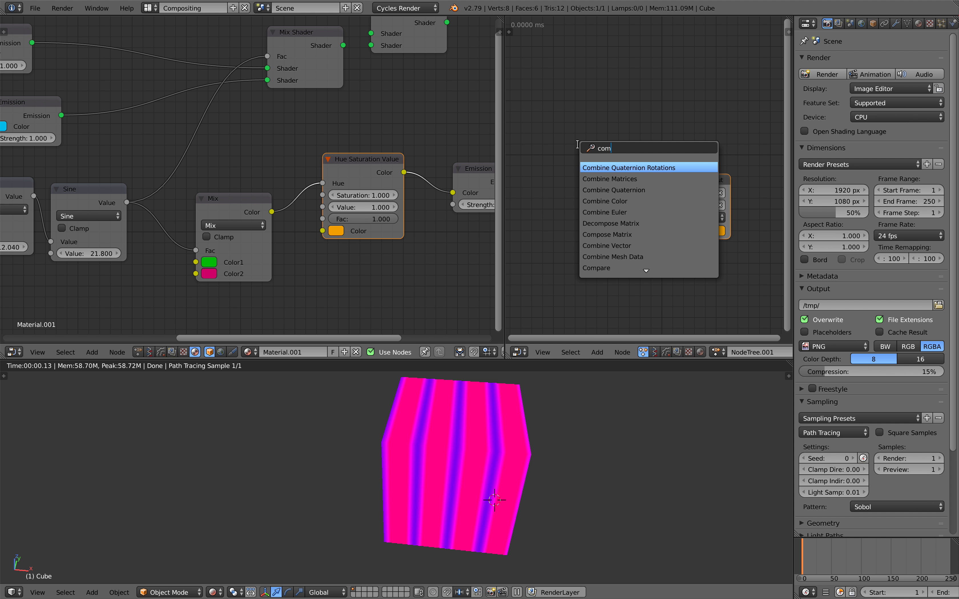
{"action": "type", "text": "combine co"}
{"action": "key", "text": "Return"}
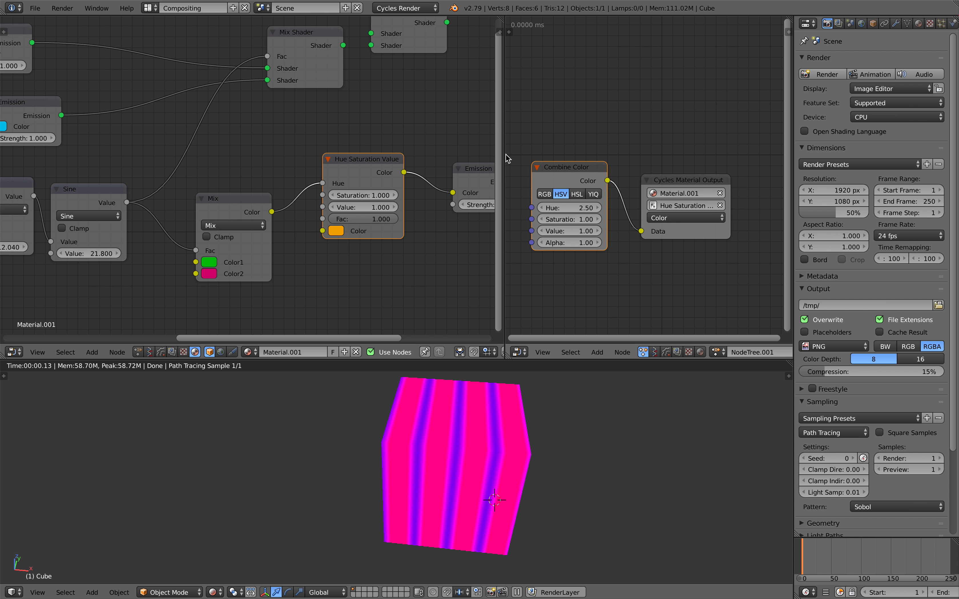
{"action": "left_click_drag", "start_coordinate": [504, 155], "coordinate": [395, 155]}
{"action": "left_click_drag", "start_coordinate": [520, 178], "coordinate": [534, 161]}
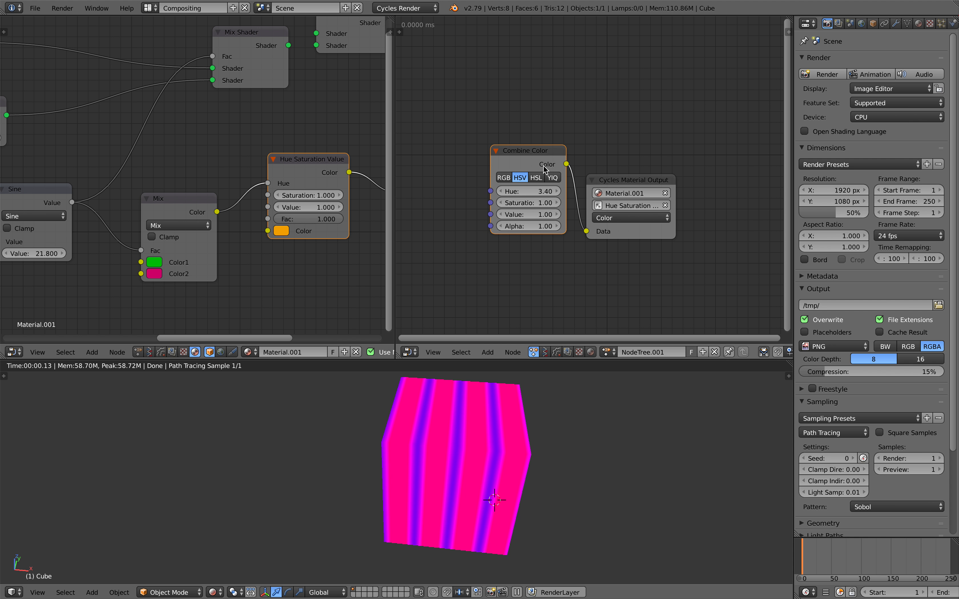
{"action": "left_click_drag", "start_coordinate": [625, 183], "coordinate": [640, 186]}
{"action": "left_click", "coordinate": [401, 30]}
{"action": "left_click", "coordinate": [403, 95]}
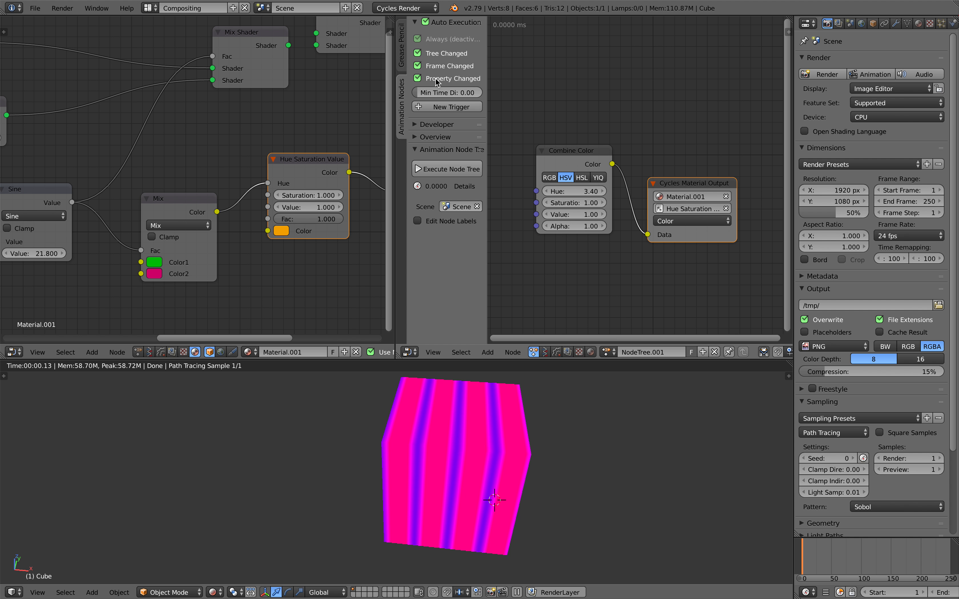
{"action": "key", "text": "t"}
Step: Set the Combine Color hue to 5.20 for orange stripes and save the file
{"action": "mouse_move", "coordinate": [529, 192]}
{"action": "left_mouse_down"}
{"action": "mouse_move", "coordinate": [553, 192]}
{"action": "mouse_move", "coordinate": [513, 189]}
{"action": "left_mouse_up"}
{"action": "scroll", "coordinate": [224, 140], "scroll_direction": "down", "scroll_amount": 5}
{"action": "middle_click_drag", "start_coordinate": [224, 139], "coordinate": [193, 152]}
{"action": "key", "text": "super+s"}
{"action": "left_click", "coordinate": [193, 152]}
{"action": "left_click_drag", "start_coordinate": [544, 191], "coordinate": [536, 190]}
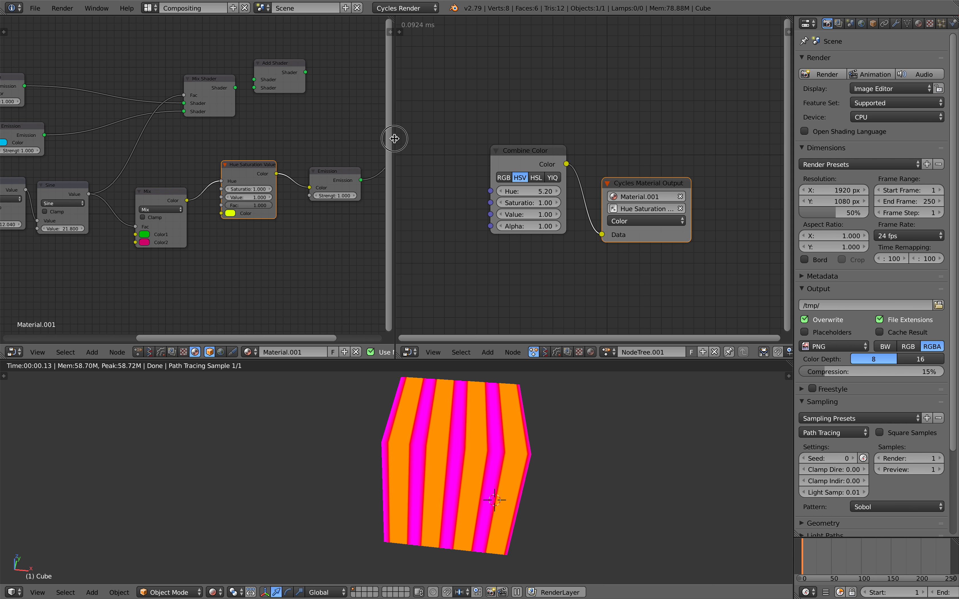
{"action": "left_click_drag", "start_coordinate": [394, 138], "coordinate": [436, 139]}
{"action": "scroll", "coordinate": [505, 426], "scroll_direction": "down", "scroll_amount": 2}
Step: Add a Suzanne monkey mesh and place it left of the cube
{"action": "key", "text": "shift+a"}
{"action": "mouse_move", "coordinate": [499, 423]}
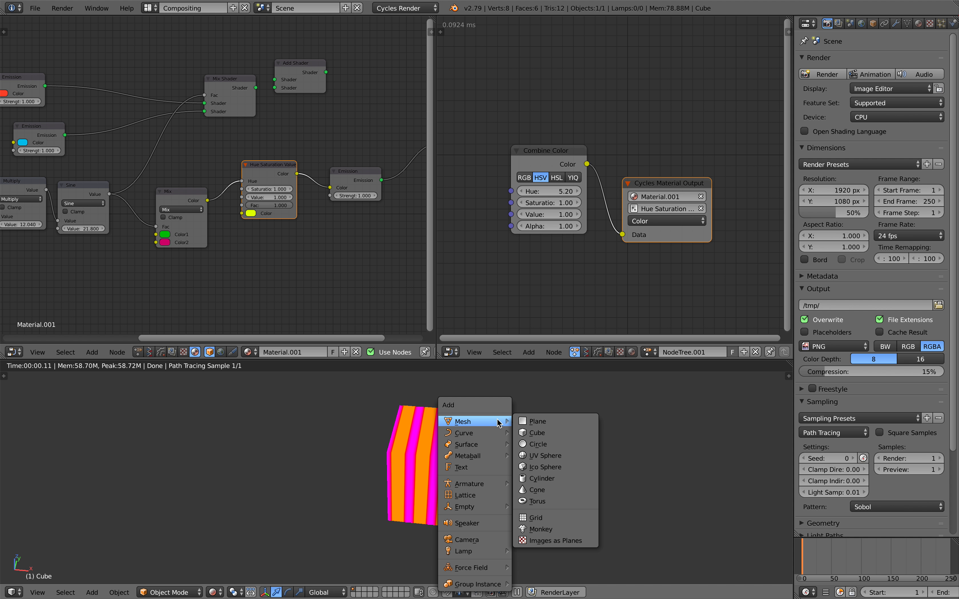
{"action": "left_click", "coordinate": [541, 530]}
{"action": "key", "text": "g"}
{"action": "left_click", "coordinate": [392, 484]}
Step: Give the monkey Material.001 and move it to the lower left
{"action": "right_click", "coordinate": [407, 474]}
{"action": "left_click", "coordinate": [249, 352]}
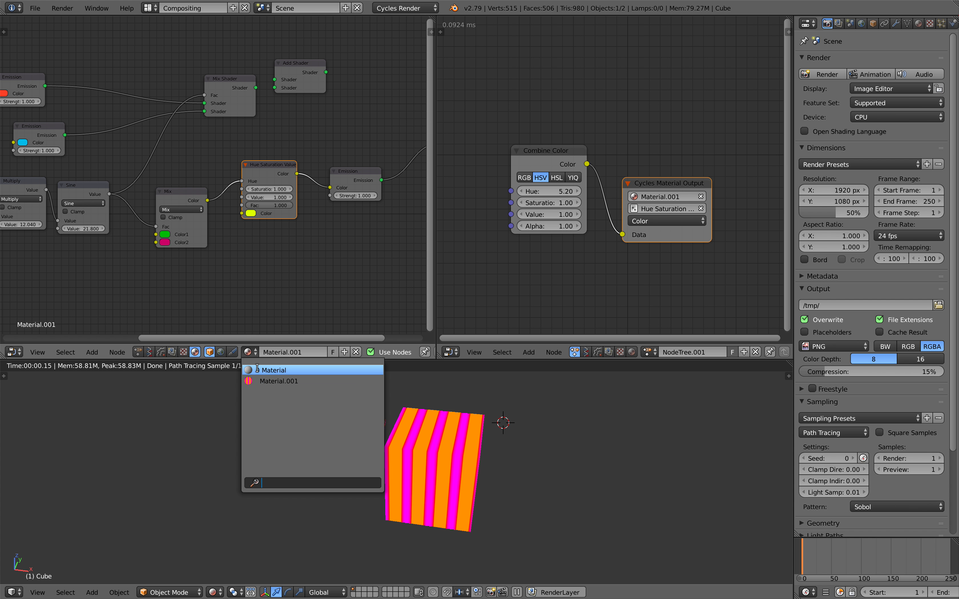
{"action": "right_click", "coordinate": [328, 456]}
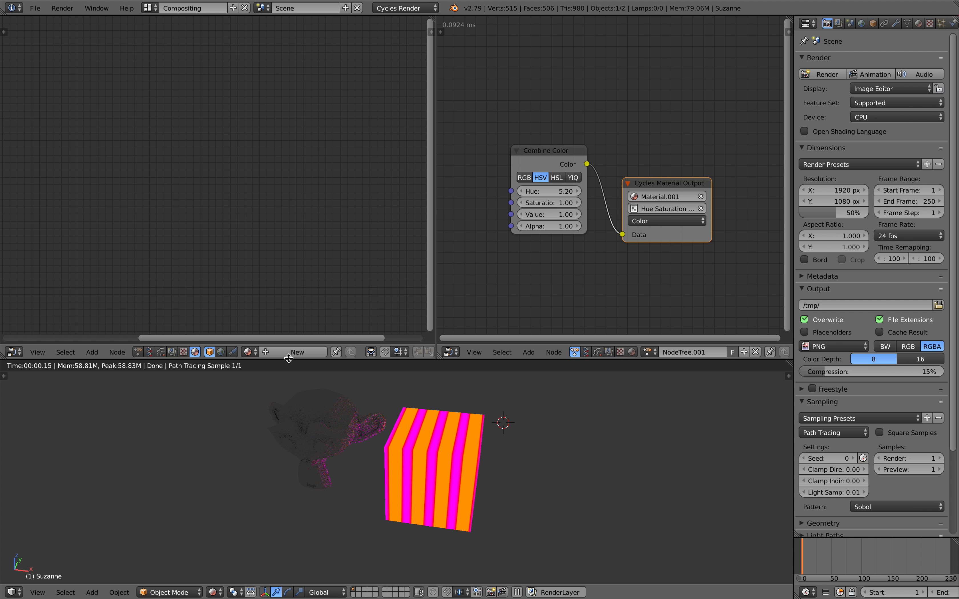
{"action": "left_click", "coordinate": [247, 352]}
{"action": "left_click", "coordinate": [278, 381]}
{"action": "middle_click_drag", "start_coordinate": [430, 463], "coordinate": [452, 456]}
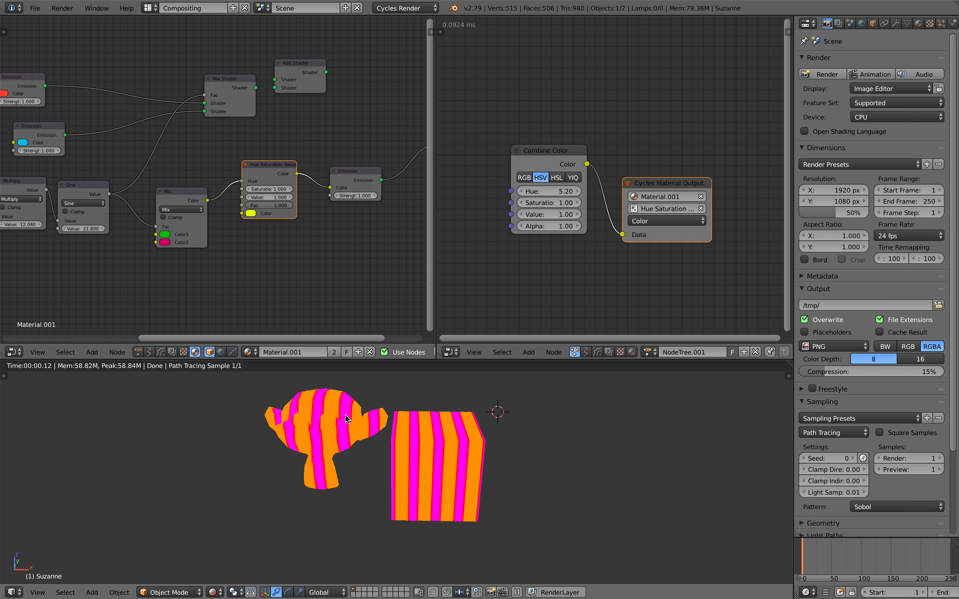
{"action": "key", "text": "g"}
{"action": "left_click", "coordinate": [342, 432]}
Step: Widen the node editor and move the Add Shader and Mix Shader nodes right
{"action": "middle_click_drag", "start_coordinate": [400, 174], "coordinate": [420, 190]}
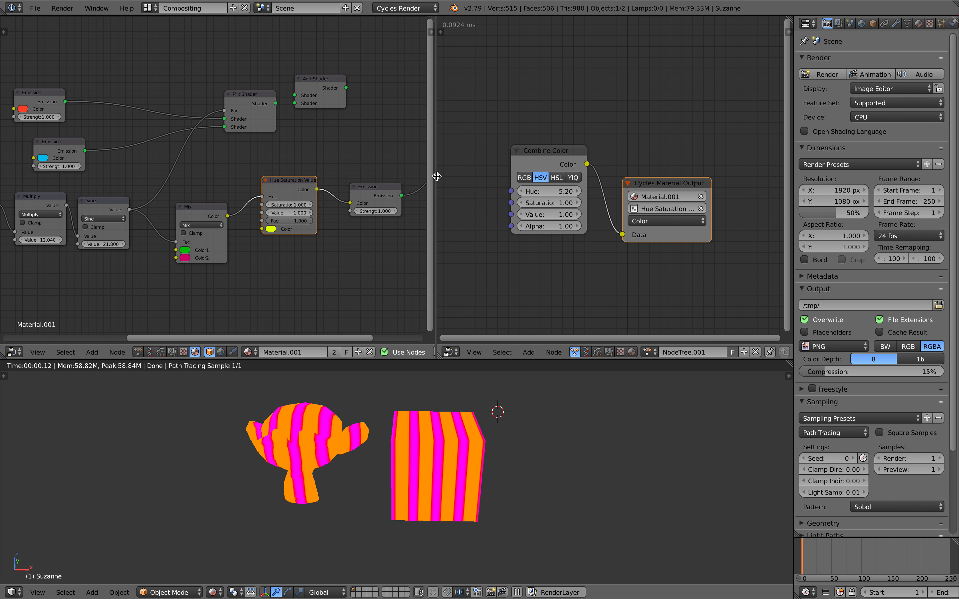
{"action": "left_click_drag", "start_coordinate": [437, 177], "coordinate": [577, 176]}
{"action": "middle_click_drag", "start_coordinate": [456, 140], "coordinate": [291, 118]}
{"action": "left_click_drag", "start_coordinate": [234, 83], "coordinate": [273, 66]}
{"action": "middle_click_drag", "start_coordinate": [187, 108], "coordinate": [231, 99]}
{"action": "left_click_drag", "start_coordinate": [206, 91], "coordinate": [313, 112]}
{"action": "middle_click_drag", "start_coordinate": [308, 123], "coordinate": [331, 128]}
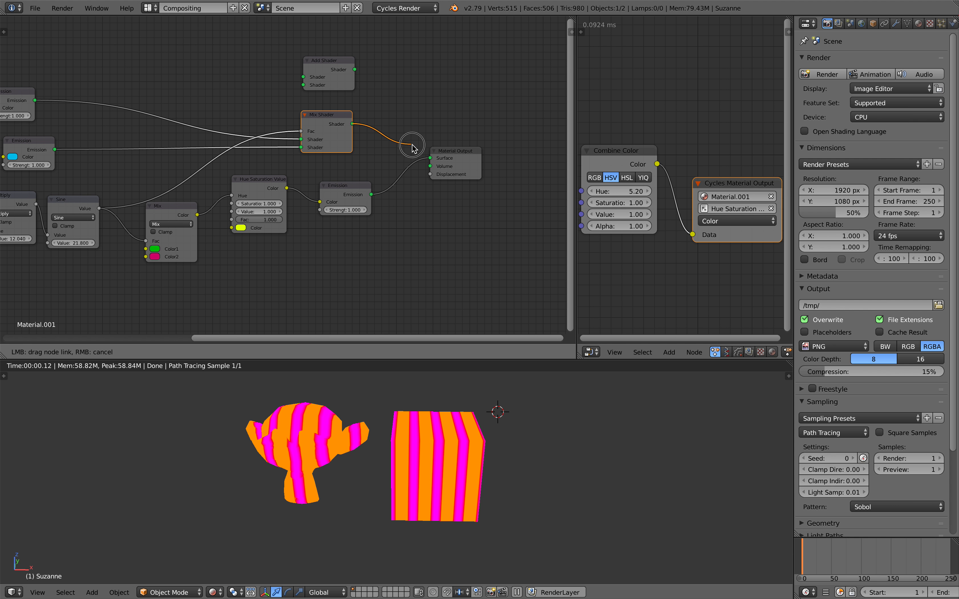
Step: Connect Mix Shader to Material Output and feed a Transparent BSDF into its first shader
{"action": "left_click_drag", "start_coordinate": [427, 156], "coordinate": [428, 157]}
{"action": "scroll", "coordinate": [317, 117], "scroll_direction": "up", "scroll_amount": 2}
{"action": "key", "text": "ctrl+a"}
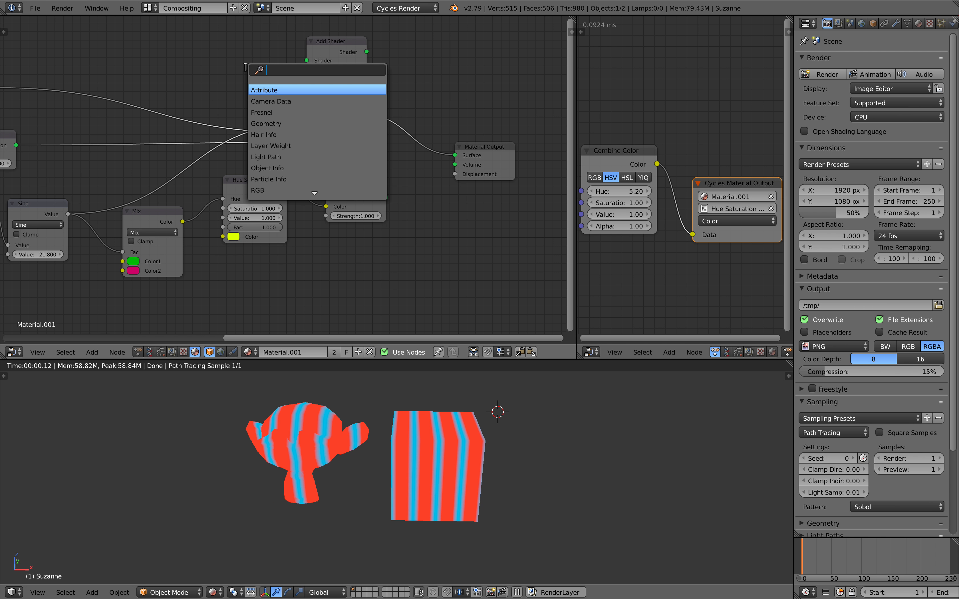
{"action": "key", "text": "Return"}
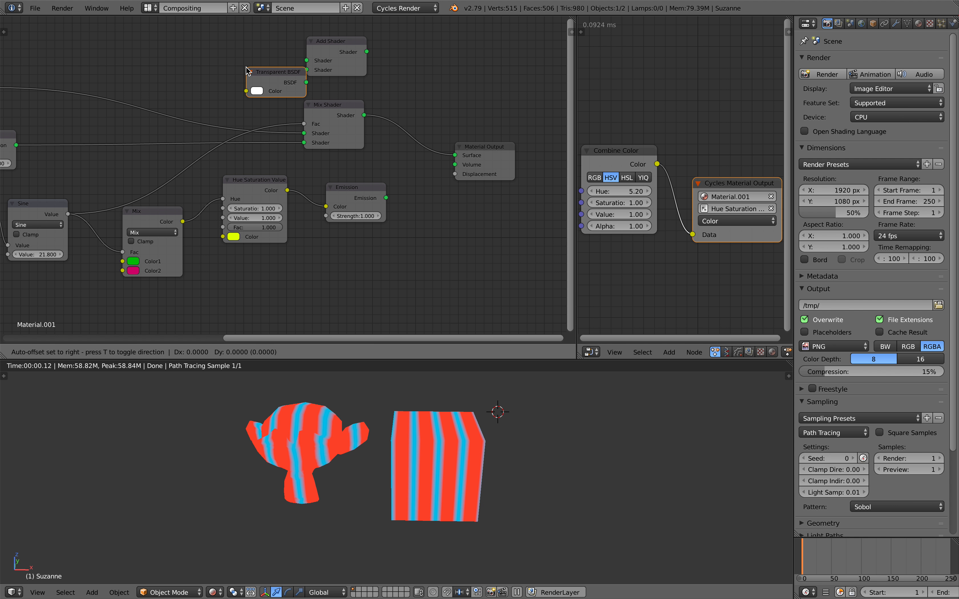
{"action": "left_click_drag", "start_coordinate": [303, 136], "coordinate": [304, 134]}
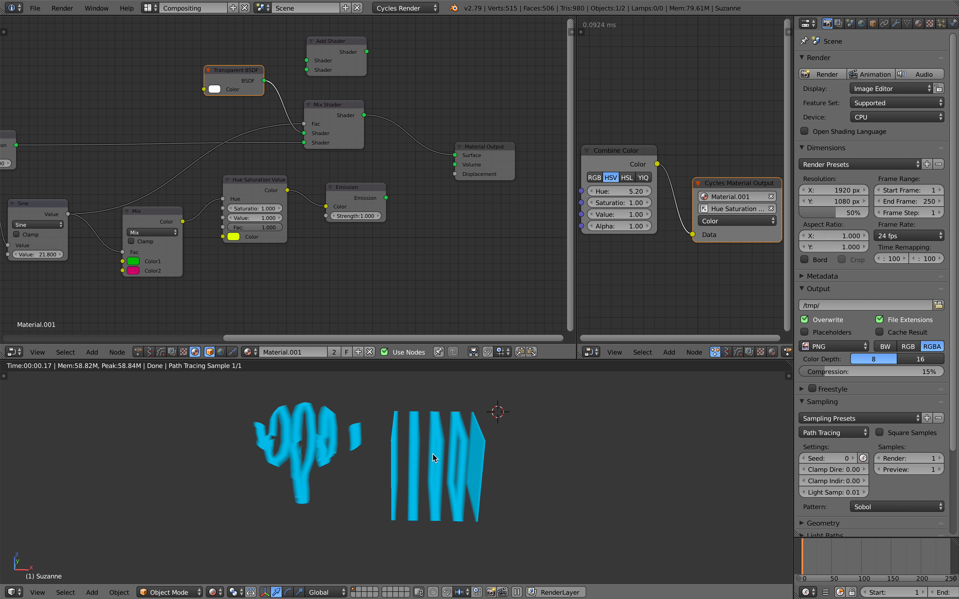
Step: Insert a ColorRamp between Sine and Mix Shader Fac, stops at about 0.36 and 0.566
{"action": "middle_click_drag", "start_coordinate": [315, 216], "coordinate": [417, 230]}
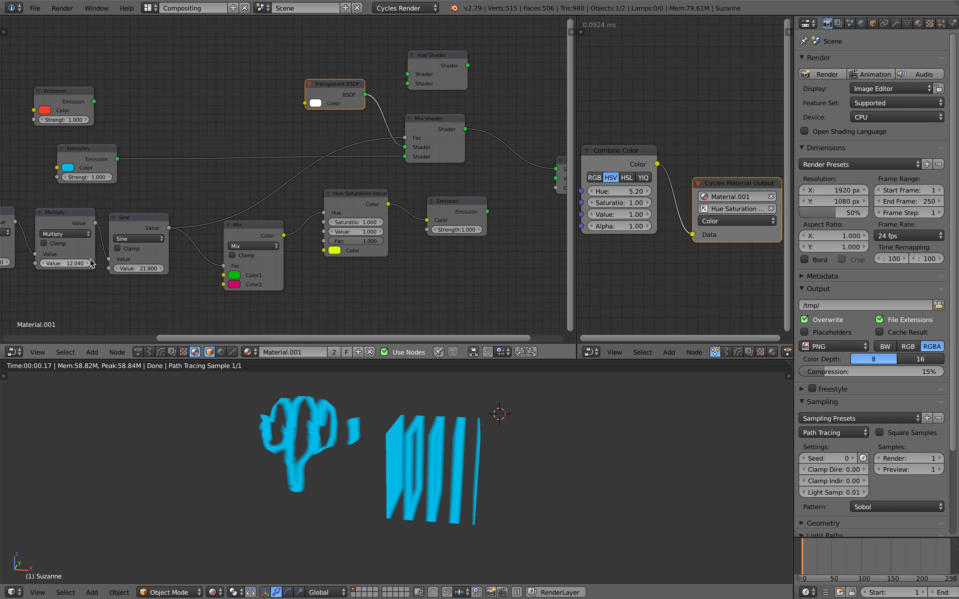
{"action": "middle_click_drag", "start_coordinate": [34, 271], "coordinate": [158, 274]}
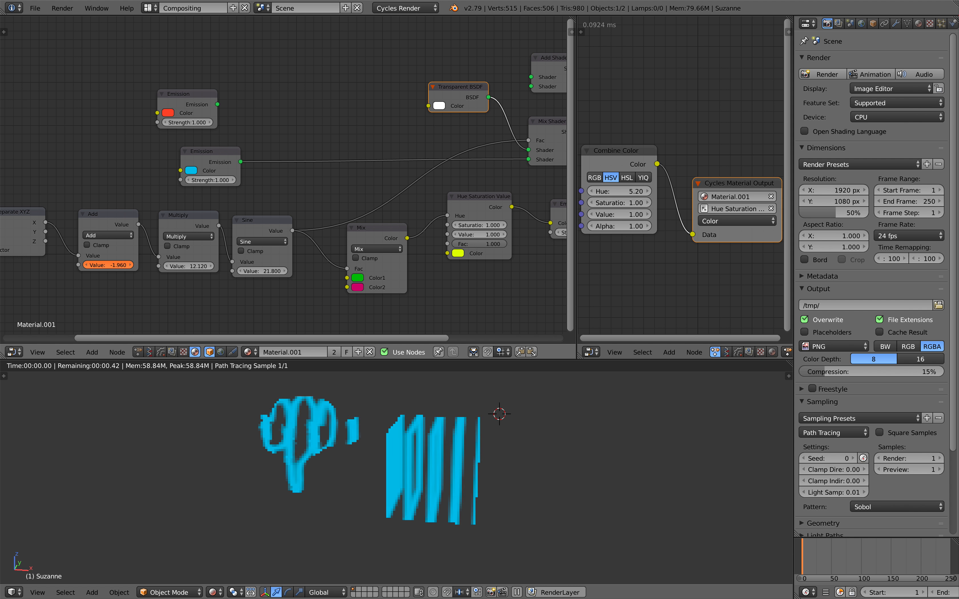
{"action": "middle_click_drag", "start_coordinate": [422, 169], "coordinate": [345, 195]}
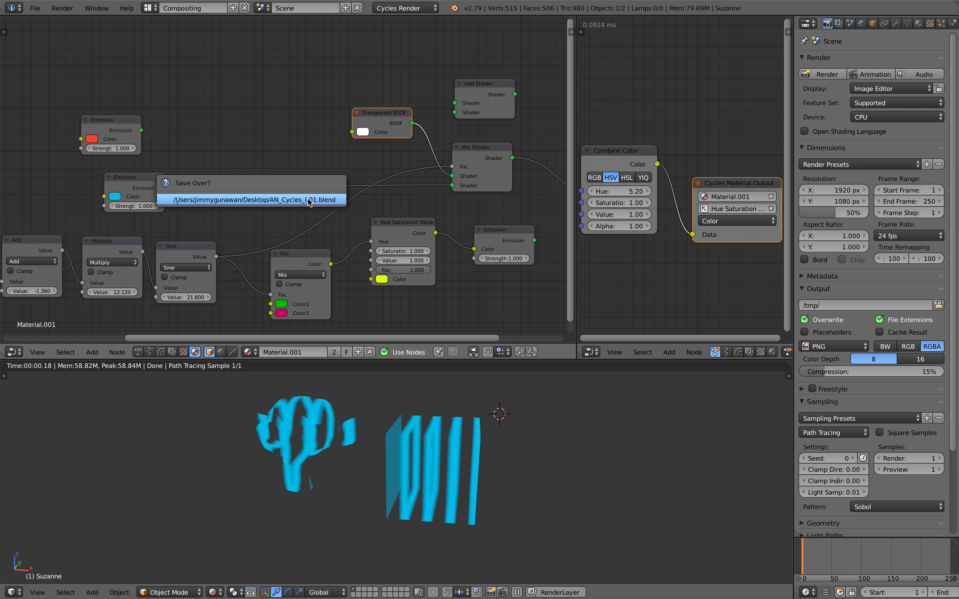
{"action": "key", "text": "shift+a"}
{"action": "left_click", "coordinate": [266, 151]}
{"action": "type", "text": "colo"}
{"action": "key", "text": "Return"}
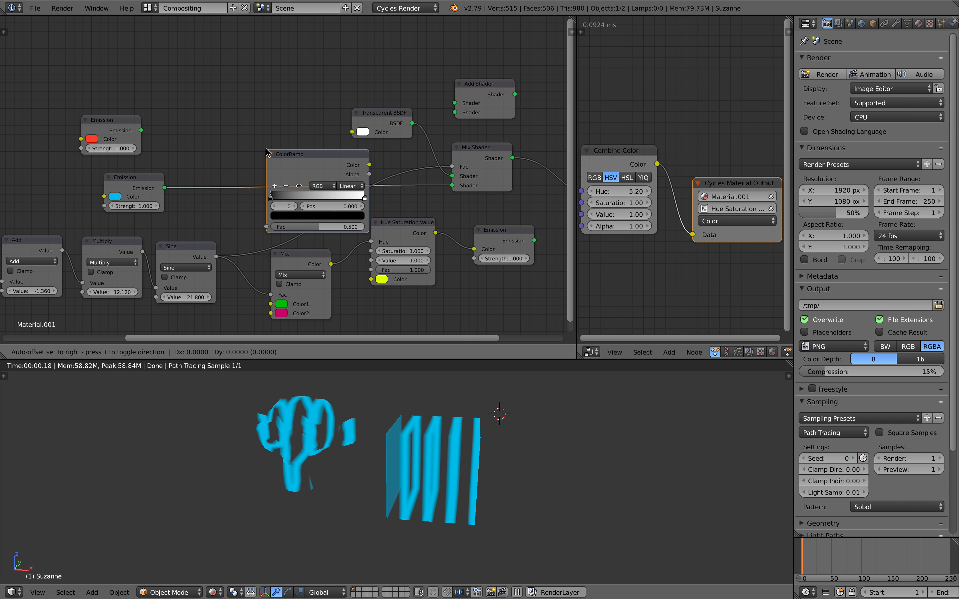
{"action": "left_click", "coordinate": [272, 101]}
{"action": "left_click_drag", "start_coordinate": [238, 134], "coordinate": [273, 134]}
{"action": "left_click_drag", "start_coordinate": [333, 137], "coordinate": [292, 136]}
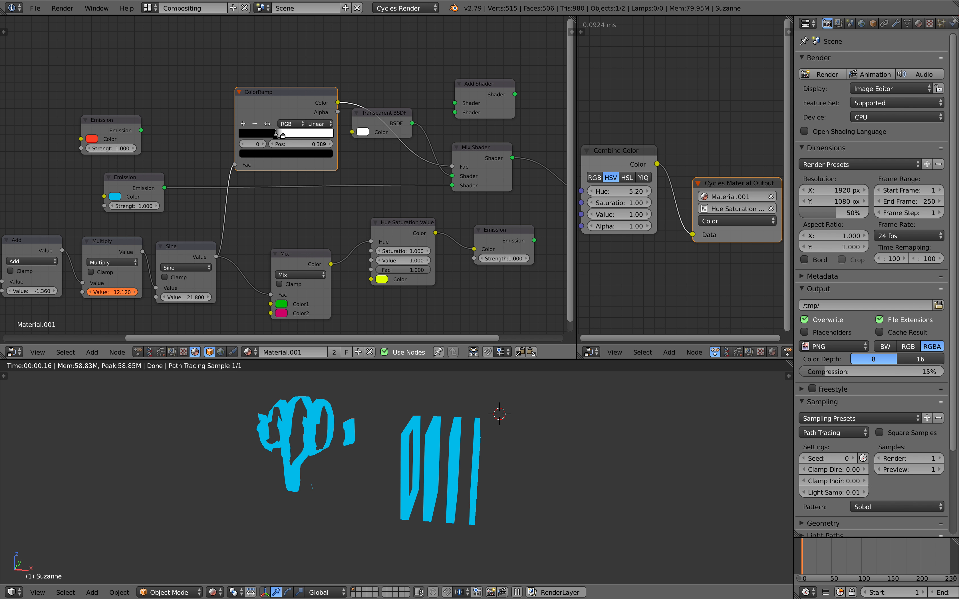
Step: Raise the Add node's value to 0.540 and save the file
{"action": "left_click_drag", "start_coordinate": [52, 293], "coordinate": [127, 293]}
{"action": "middle_click_drag", "start_coordinate": [462, 471], "coordinate": [473, 462]}
{"action": "key", "text": "ctrl+s"}
{"action": "left_click", "coordinate": [472, 462]}
{"action": "middle_click_drag", "start_coordinate": [46, 258], "coordinate": [99, 247]}
{"action": "left_click_drag", "start_coordinate": [87, 280], "coordinate": [72, 280]}
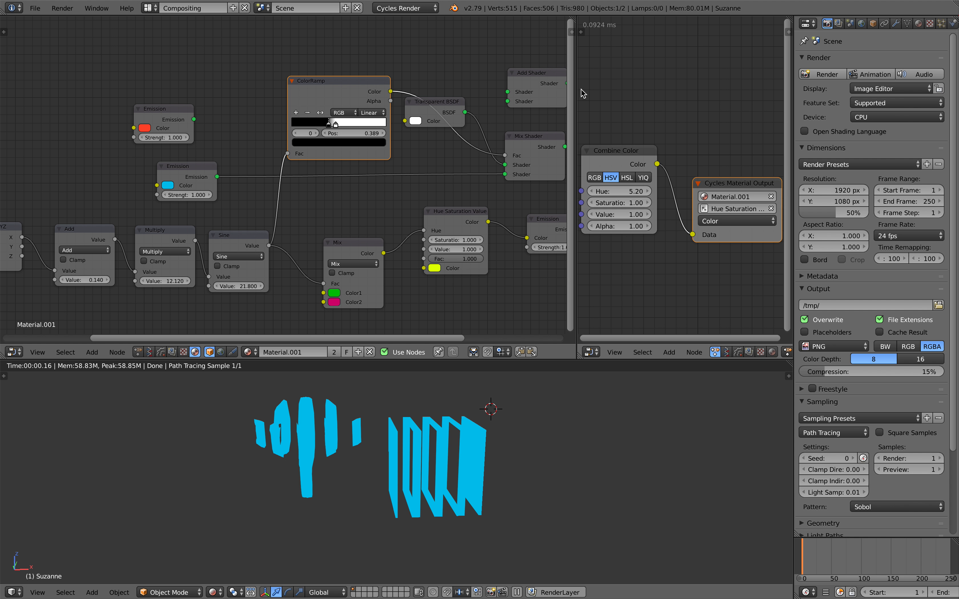
Step: Place Material Output beside the Mix Shader, save, and set the Add value to 4.140
{"action": "left_click_drag", "start_coordinate": [577, 88], "coordinate": [553, 89]}
{"action": "middle_click_drag", "start_coordinate": [451, 129], "coordinate": [358, 126]}
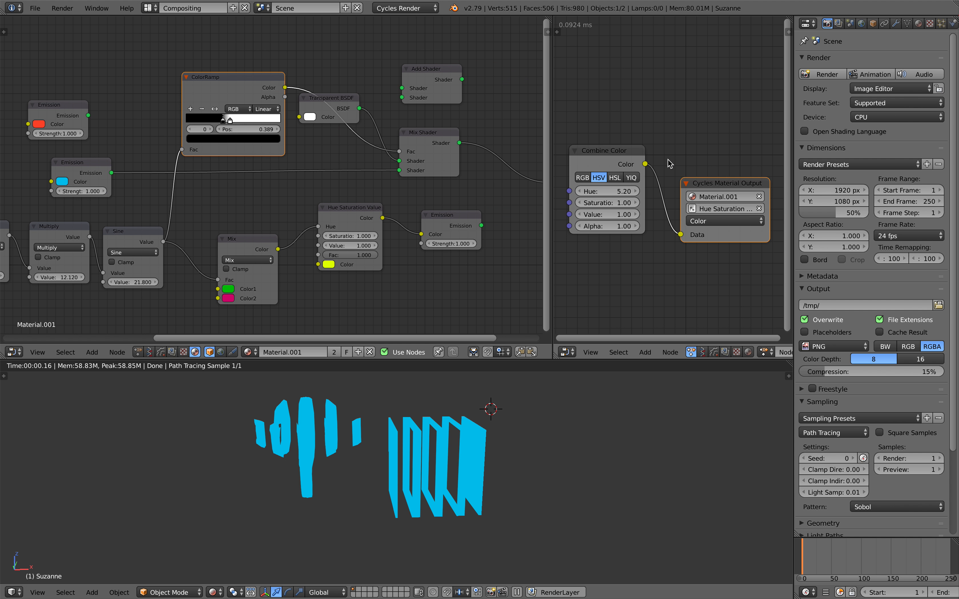
{"action": "left_click_drag", "start_coordinate": [793, 153], "coordinate": [827, 154]}
{"action": "scroll", "coordinate": [430, 181], "scroll_direction": "down", "scroll_amount": 1}
{"action": "middle_click_drag", "start_coordinate": [435, 183], "coordinate": [457, 182]}
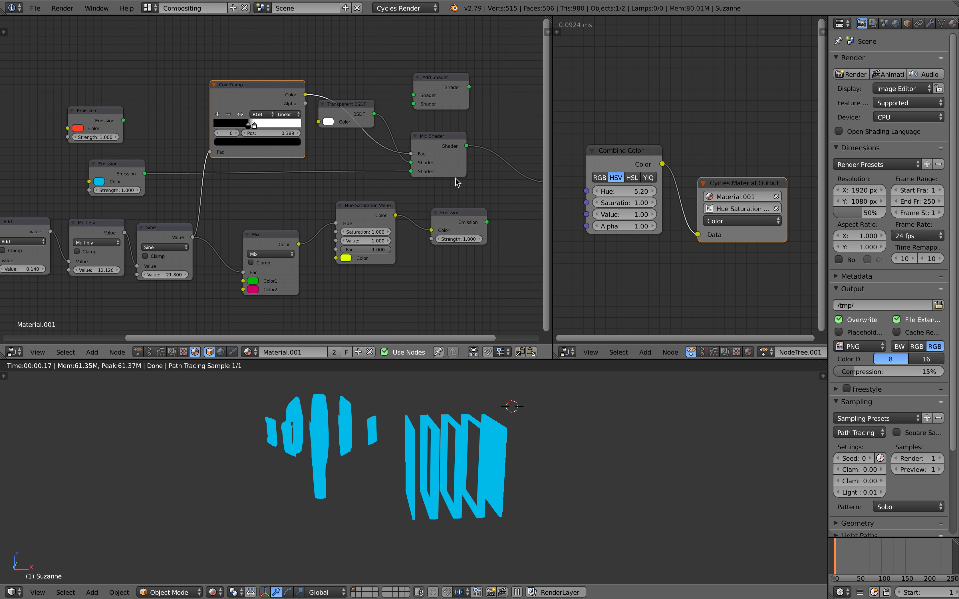
{"action": "scroll", "coordinate": [467, 179], "scroll_direction": "down", "scroll_amount": 2}
{"action": "left_click_drag", "start_coordinate": [520, 178], "coordinate": [482, 151]}
{"action": "middle_click_drag", "start_coordinate": [482, 147], "coordinate": [475, 143]}
{"action": "key", "text": "ctrl+s"}
{"action": "left_click", "coordinate": [475, 144]}
{"action": "middle_click_drag", "start_coordinate": [139, 271], "coordinate": [166, 272]}
{"action": "left_click_drag", "start_coordinate": [86, 256], "coordinate": [89, 255]}
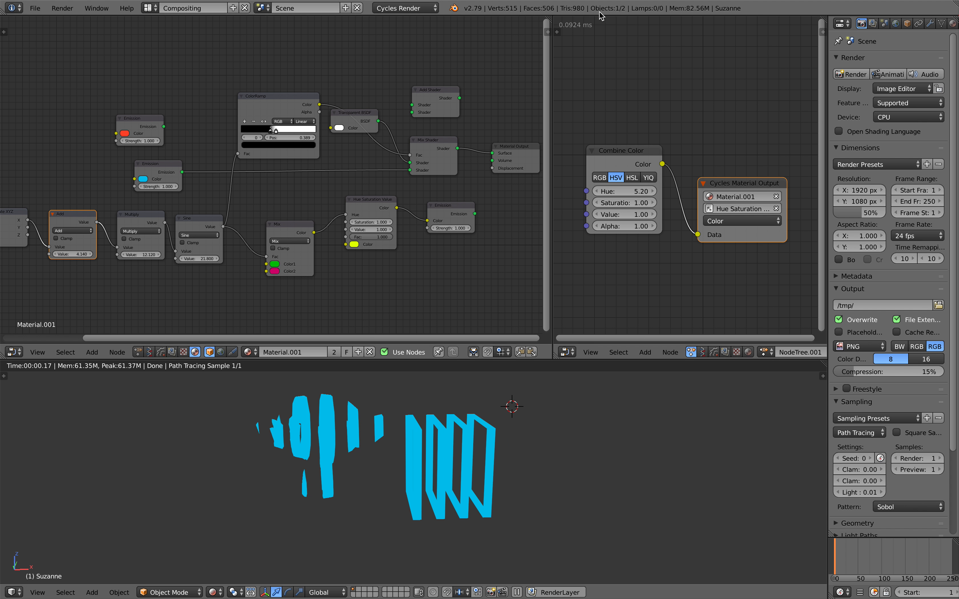
Step: Point the second Cycles Material Output at the Math node's Value_001 input, Data about 0.362
{"action": "left_click", "coordinate": [544, 28]}
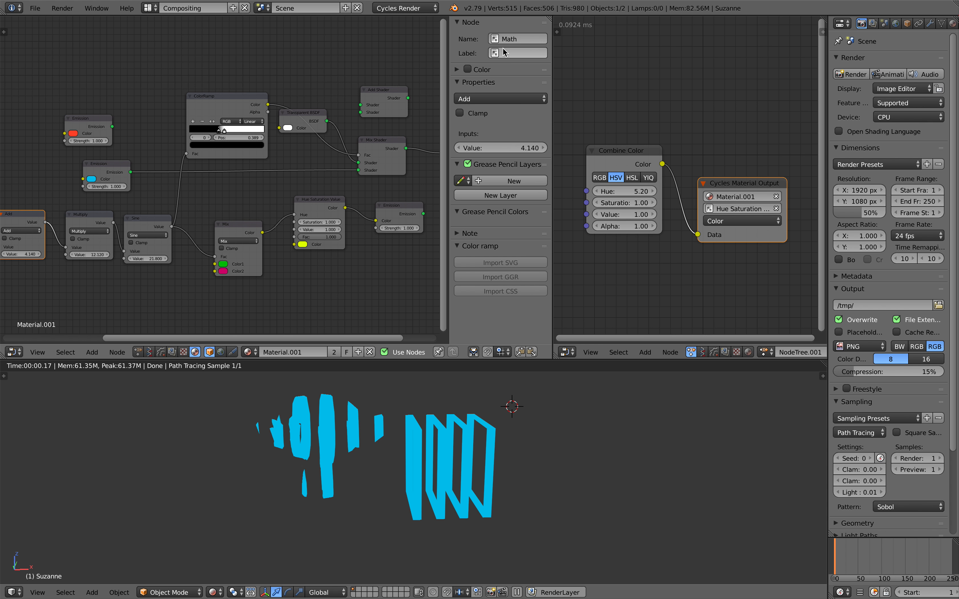
{"action": "left_click_drag", "start_coordinate": [21, 223], "coordinate": [26, 221]}
{"action": "middle_click_drag", "start_coordinate": [90, 221], "coordinate": [121, 220]}
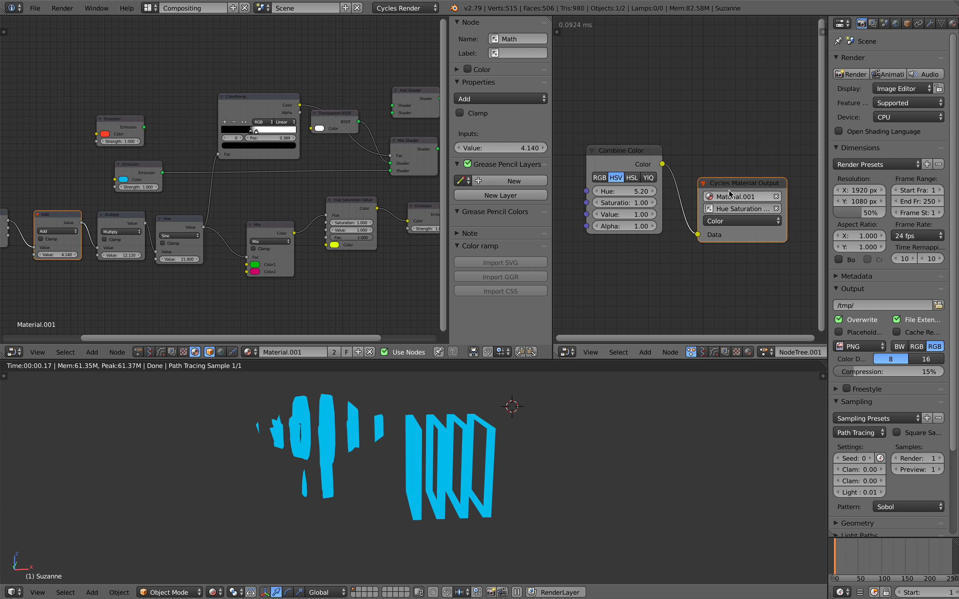
{"action": "left_click_drag", "start_coordinate": [732, 177], "coordinate": [728, 83]}
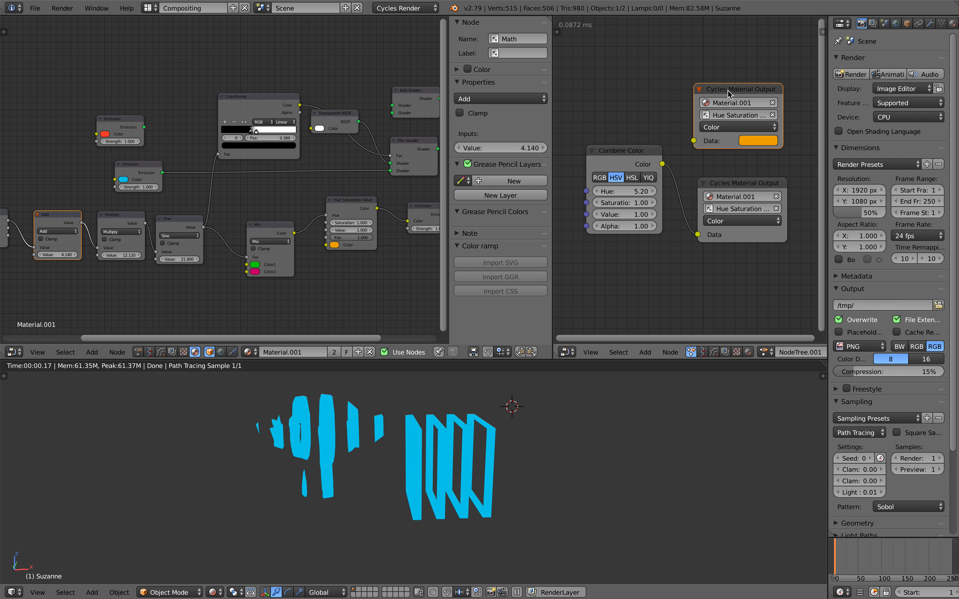
{"action": "left_click", "coordinate": [729, 117]}
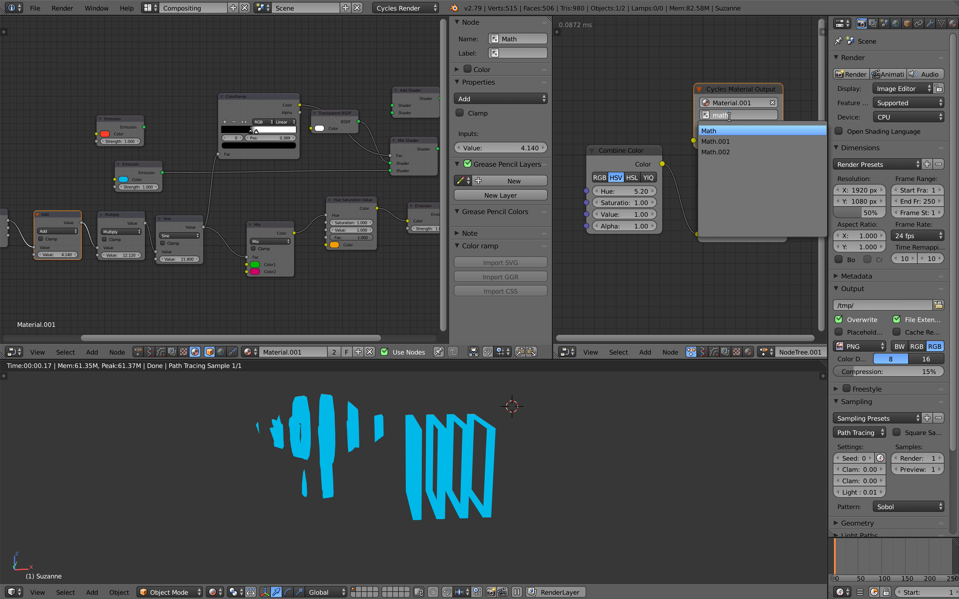
{"action": "key", "text": "Return"}
{"action": "mouse_move", "coordinate": [738, 138]}
{"action": "left_mouse_down"}
{"action": "mouse_move", "coordinate": [753, 138]}
{"action": "mouse_move", "coordinate": [732, 141]}
{"action": "left_mouse_up"}
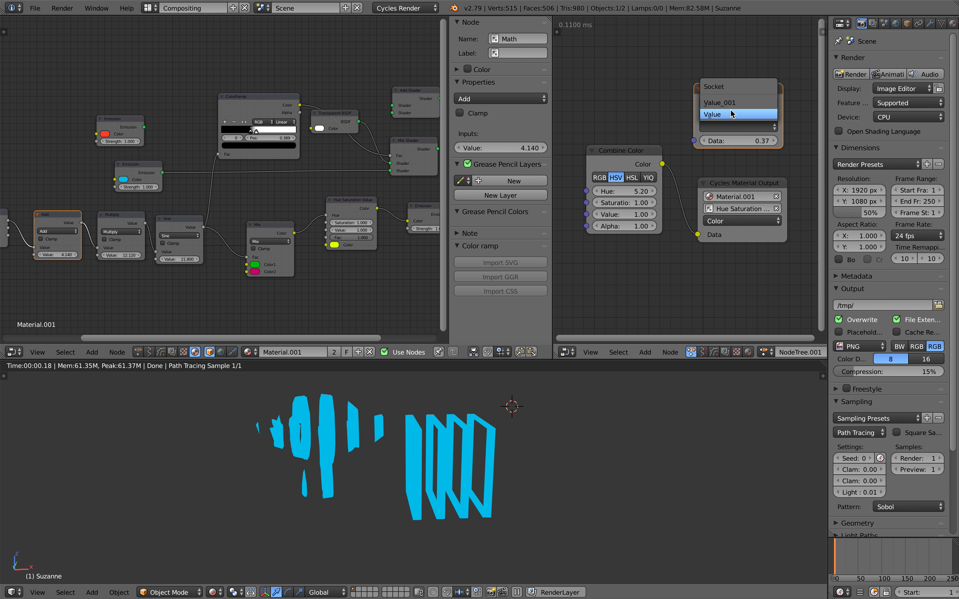
{"action": "left_click", "coordinate": [719, 103]}
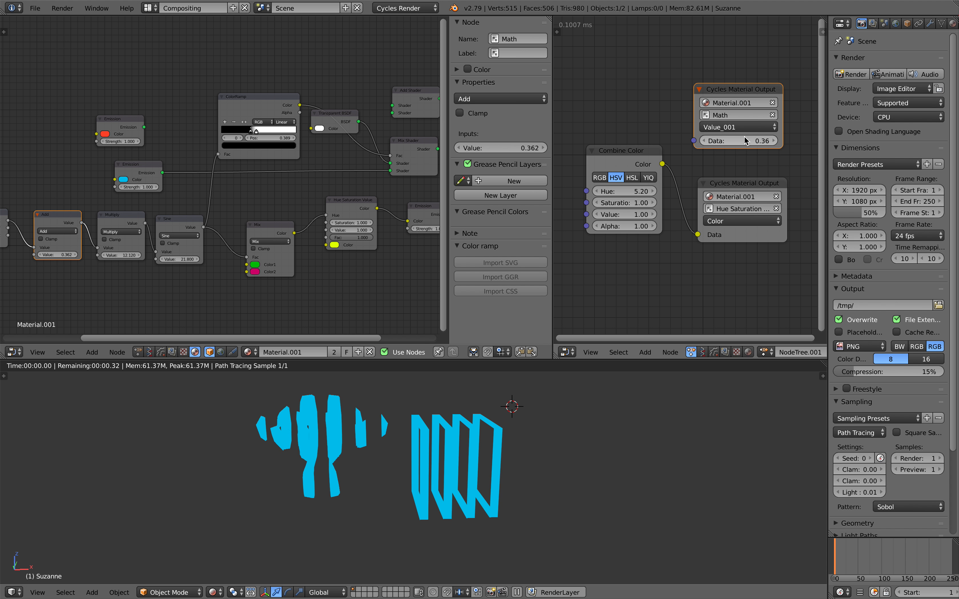
Step: Search for a time node, deleting an accidentally added Set Keyframes node
{"action": "scroll", "coordinate": [641, 139], "scroll_direction": "left", "scroll_amount": 3}
{"action": "key", "text": "shift+a"}
{"action": "left_click", "coordinate": [612, 100]}
{"action": "type", "text": "tim"}
{"action": "key", "text": "Escape"}
{"action": "scroll", "coordinate": [618, 113], "scroll_direction": "left", "scroll_amount": 3}
{"action": "key", "text": "shift+a"}
{"action": "left_click", "coordinate": [628, 117]}
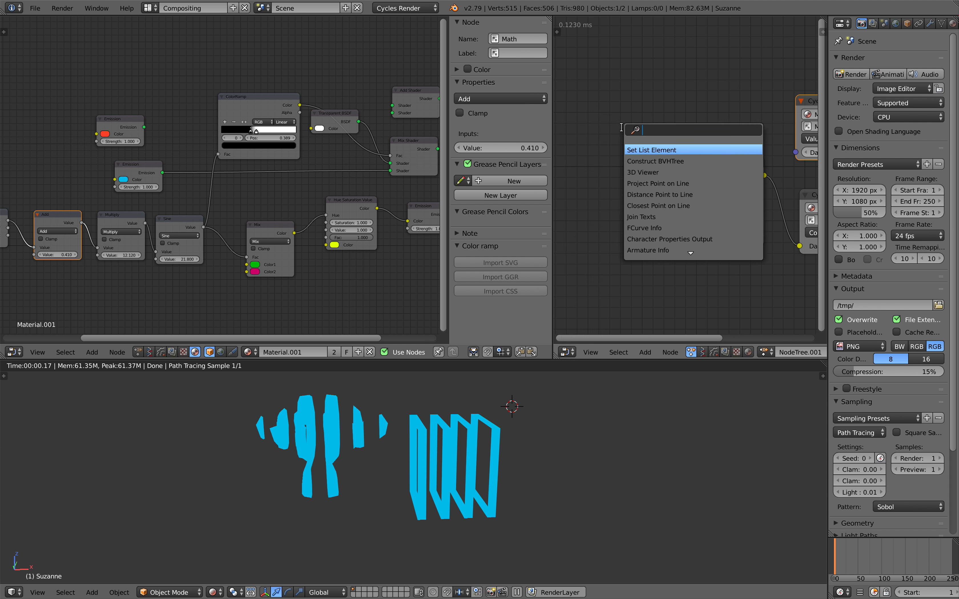
{"action": "left_click", "coordinate": [643, 154]}
{"action": "left_click", "coordinate": [628, 112]}
{"action": "key", "text": "x"}
Step: Add a Time Info node to the Animation Nodes tree
{"action": "key", "text": "shift+a"}
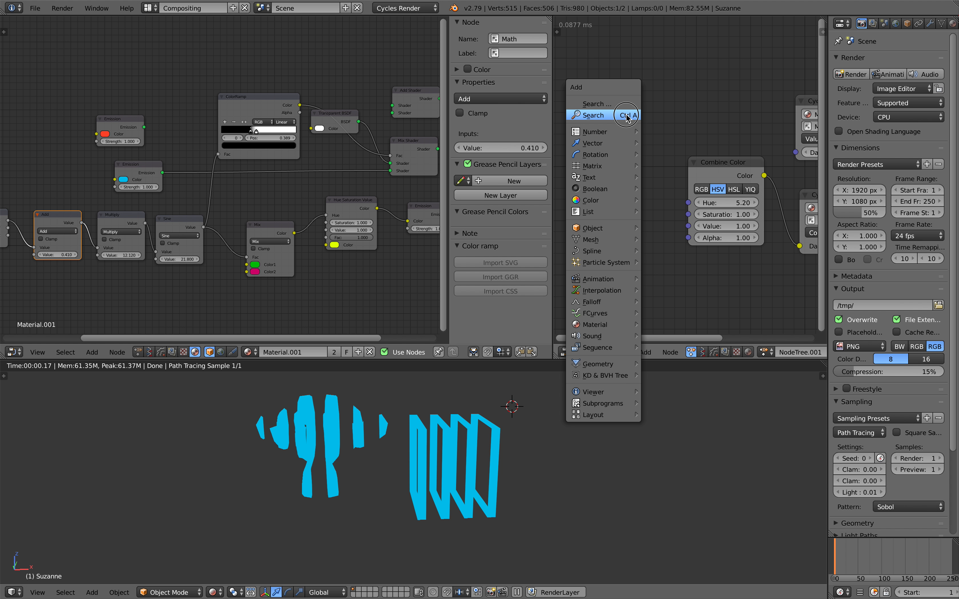
{"action": "left_click", "coordinate": [625, 115]}
{"action": "type", "text": "frqa"}
{"action": "key", "text": "Escape"}
{"action": "key", "text": "shift+a"}
{"action": "left_click", "coordinate": [623, 107]}
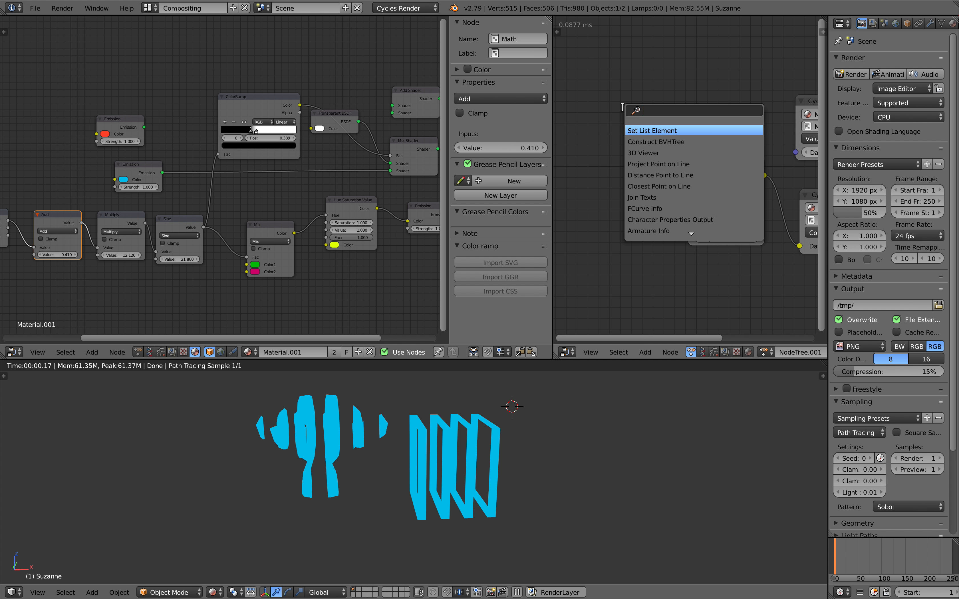
{"action": "left_click", "coordinate": [639, 140]}
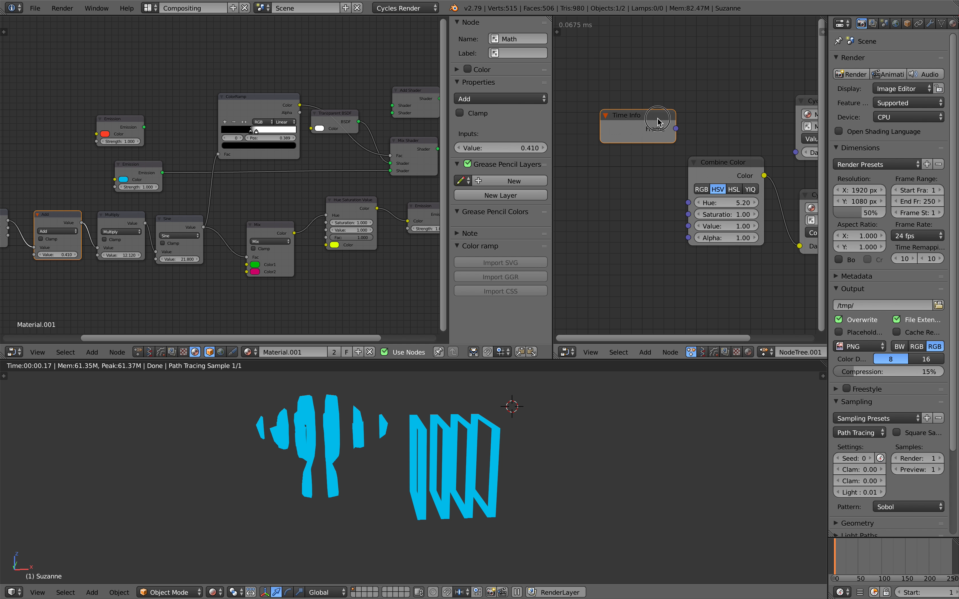
Step: Route Time Info Frame through a Math Multiply by 0.01 into Data and Combine Color Hue
{"action": "left_click_drag", "start_coordinate": [792, 154], "coordinate": [794, 153]}
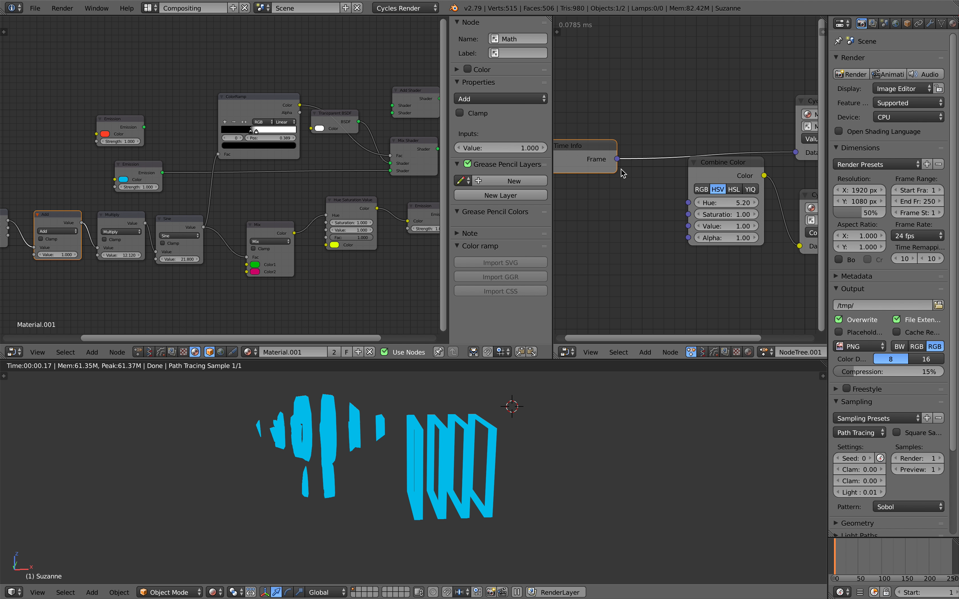
{"action": "left_click_drag", "start_coordinate": [715, 179], "coordinate": [715, 196]}
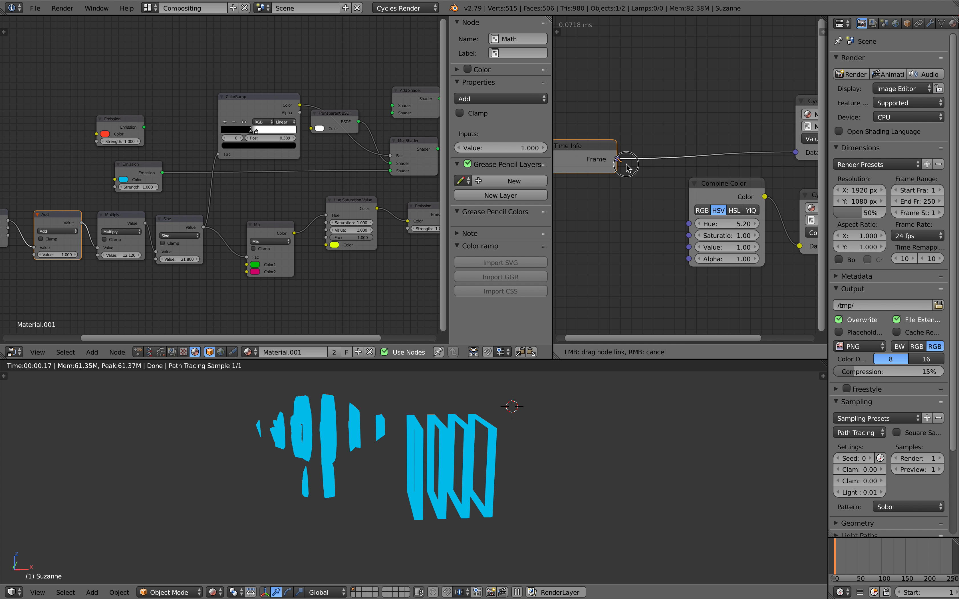
{"action": "key", "text": "ctrl+a"}
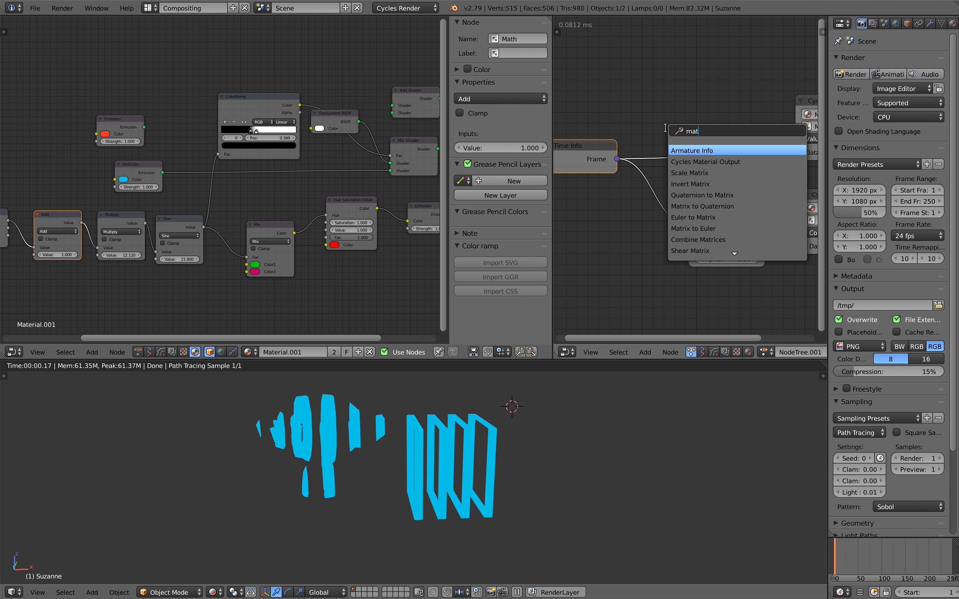
{"action": "key", "text": "Return"}
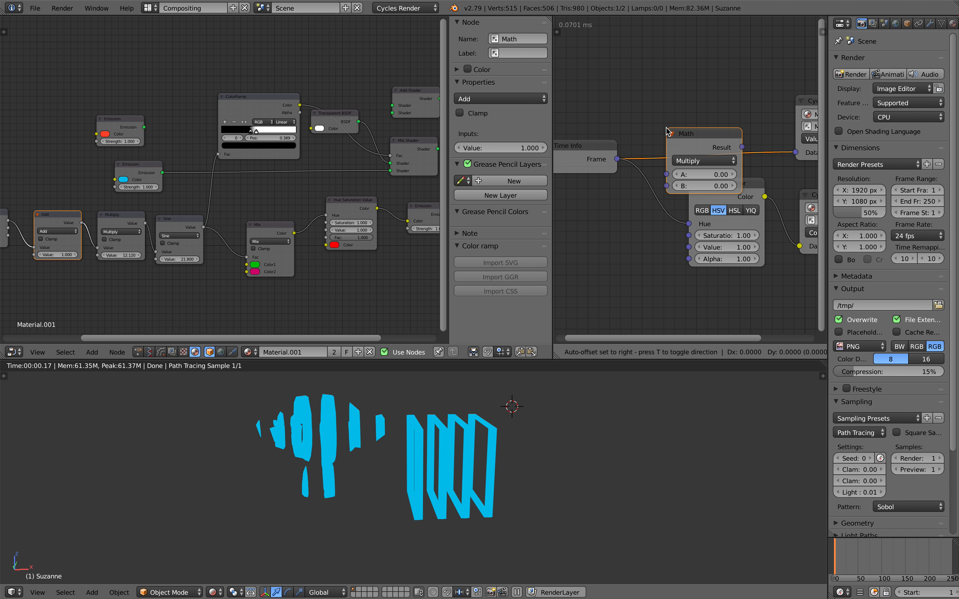
{"action": "left_click", "coordinate": [660, 122]}
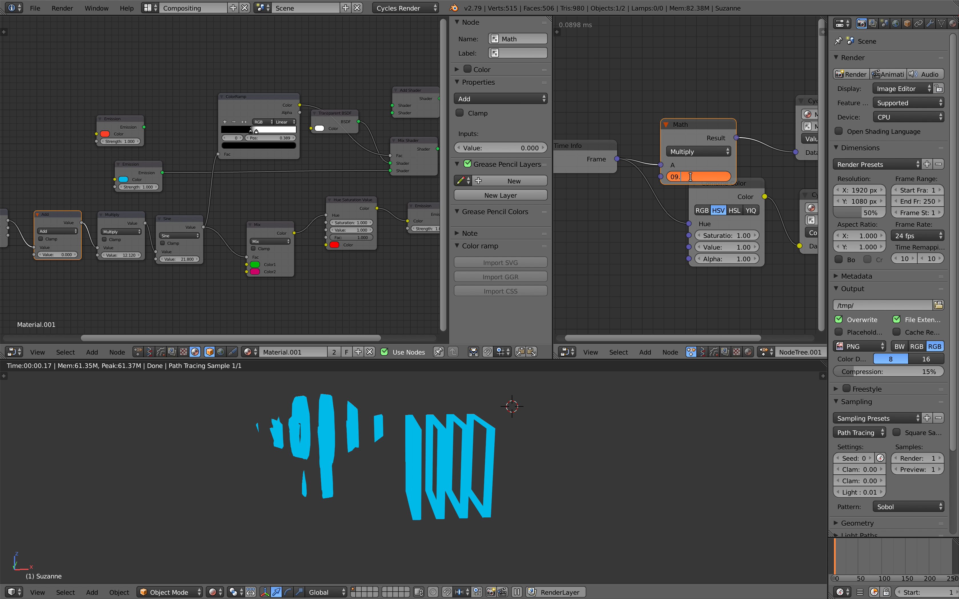
{"action": "left_click_drag", "start_coordinate": [695, 137], "coordinate": [664, 108]}
{"action": "left_click_drag", "start_coordinate": [706, 109], "coordinate": [707, 110]}
{"action": "left_click_drag", "start_coordinate": [696, 229], "coordinate": [695, 228]}
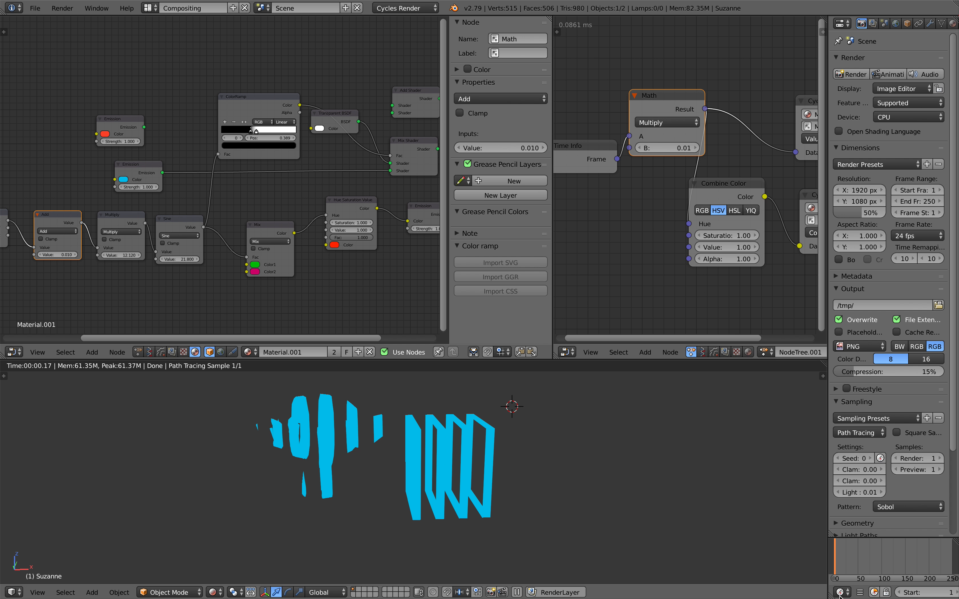
Step: Scrub the timeline to frame 49, where the Add value reads 0.490
{"action": "left_click", "coordinate": [855, 552]}
{"action": "left_click_drag", "start_coordinate": [855, 551], "coordinate": [857, 551]}
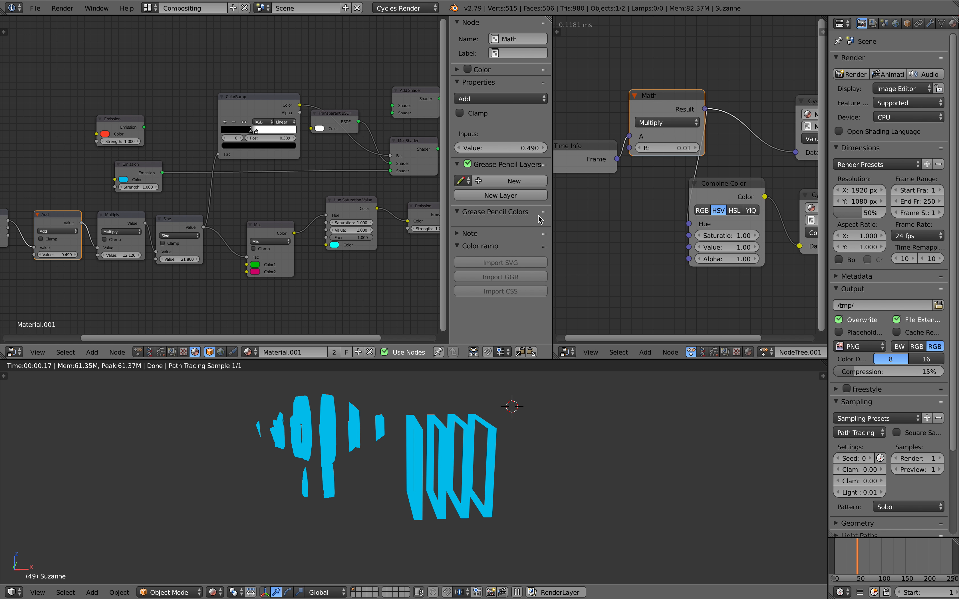
{"action": "left_click_drag", "start_coordinate": [550, 215], "coordinate": [427, 215]}
{"action": "left_click_drag", "start_coordinate": [322, 200], "coordinate": [461, 198]}
{"action": "middle_click_drag", "start_coordinate": [464, 197], "coordinate": [444, 200]}
Step: Save the blend file, confirming the overwrite
{"action": "middle_click_drag", "start_coordinate": [356, 180], "coordinate": [314, 192]}
{"action": "key", "text": "ctrl+s"}
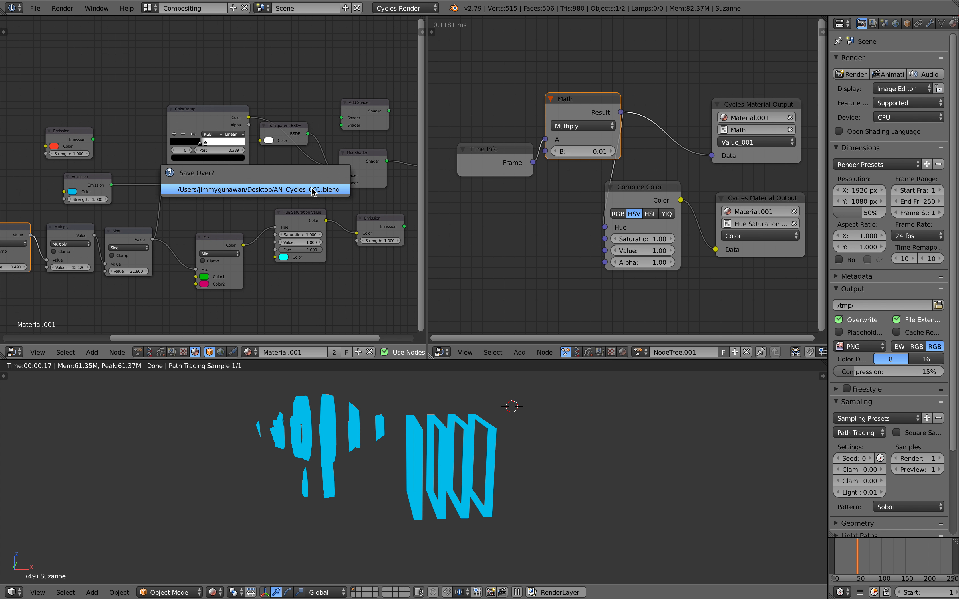
{"action": "left_click", "coordinate": [311, 189]}
Step: Tidy the node tree by moving the Transparent BSDF above the ColorRamp and nudging the Hue Saturation Value node
{"action": "middle_click_drag", "start_coordinate": [325, 130], "coordinate": [263, 141]}
{"action": "left_click_drag", "start_coordinate": [228, 135], "coordinate": [214, 85]}
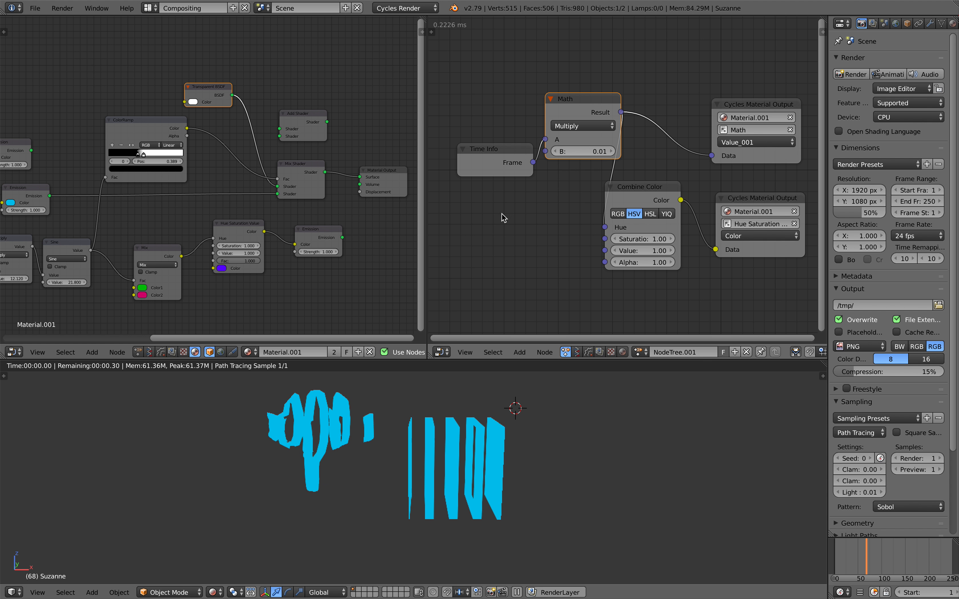
{"action": "middle_click_drag", "start_coordinate": [315, 206], "coordinate": [332, 208]}
{"action": "scroll", "coordinate": [316, 206], "scroll_direction": "up", "scroll_amount": 2}
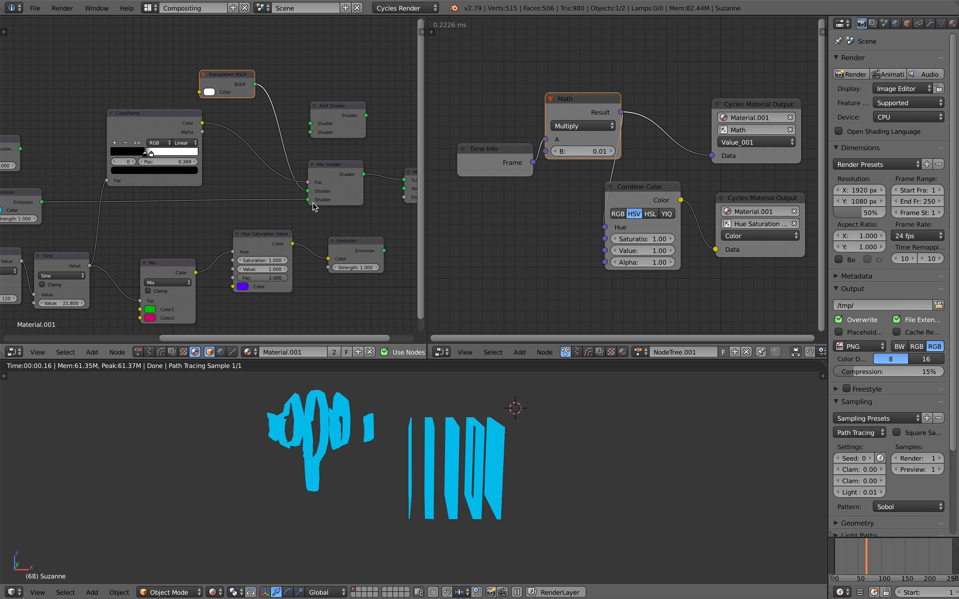
{"action": "left_click_drag", "start_coordinate": [278, 237], "coordinate": [282, 247]}
{"action": "middle_click_drag", "start_coordinate": [291, 242], "coordinate": [247, 238]}
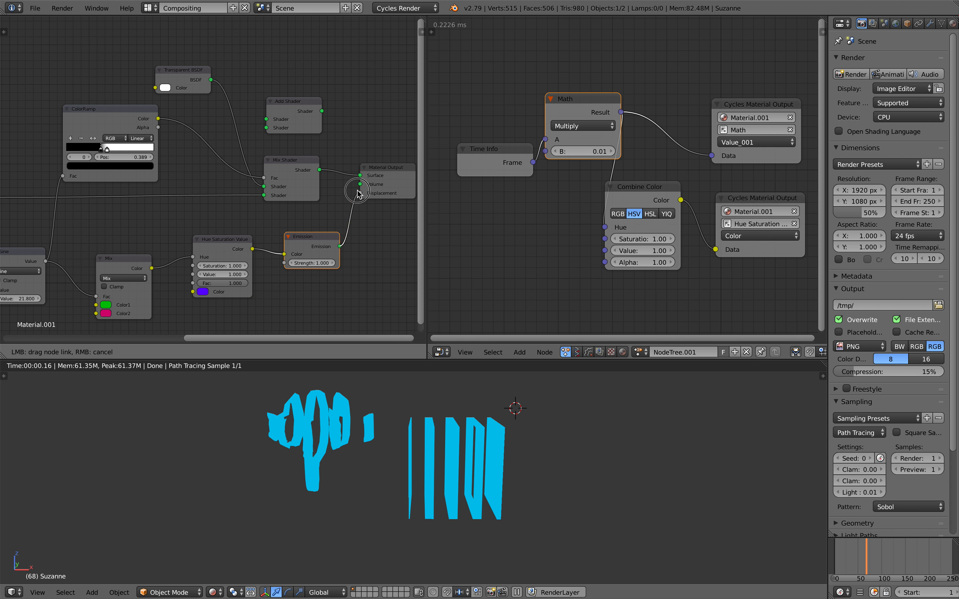
Step: Feed the Emission output into the Material Output Surface, then scrub and play back the cycling stripe colours
{"action": "left_click_drag", "start_coordinate": [359, 181], "coordinate": [360, 175]}
{"action": "left_click_drag", "start_coordinate": [321, 242], "coordinate": [316, 232]}
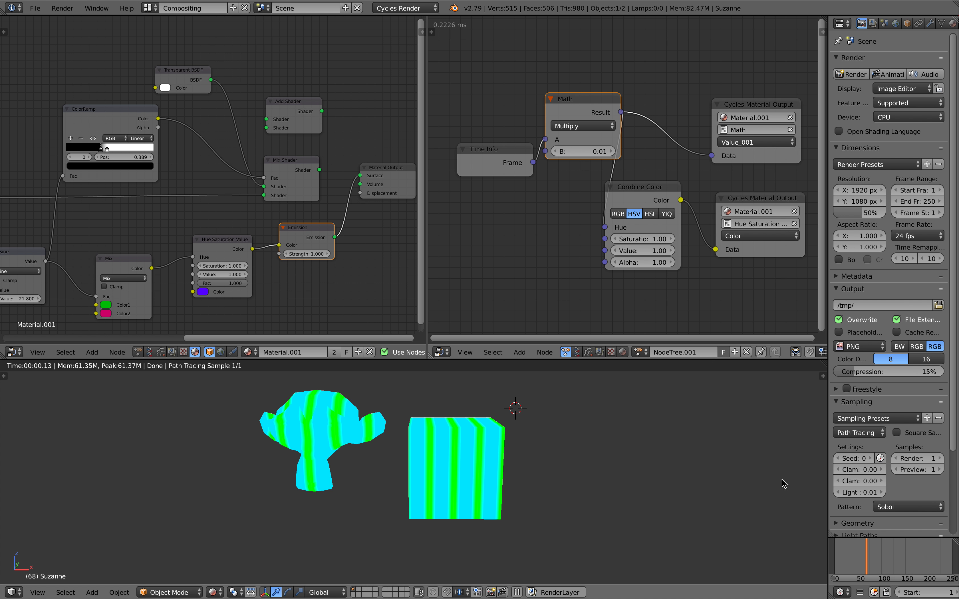
{"action": "left_click", "coordinate": [887, 557]}
{"action": "mouse_move", "coordinate": [886, 557]}
{"action": "left_mouse_down"}
{"action": "mouse_move", "coordinate": [896, 556]}
{"action": "mouse_move", "coordinate": [888, 556]}
{"action": "left_mouse_up"}
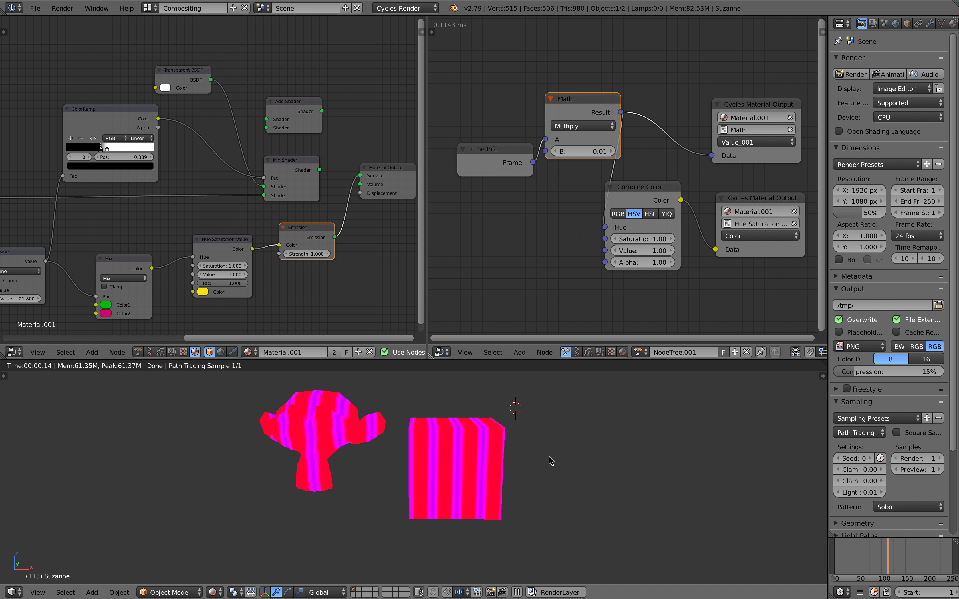
{"action": "scroll", "coordinate": [555, 458], "scroll_direction": "up", "scroll_amount": 2}
{"action": "key", "text": "alt+a"}
{"action": "scroll", "coordinate": [561, 476], "scroll_direction": "down", "scroll_amount": 2}
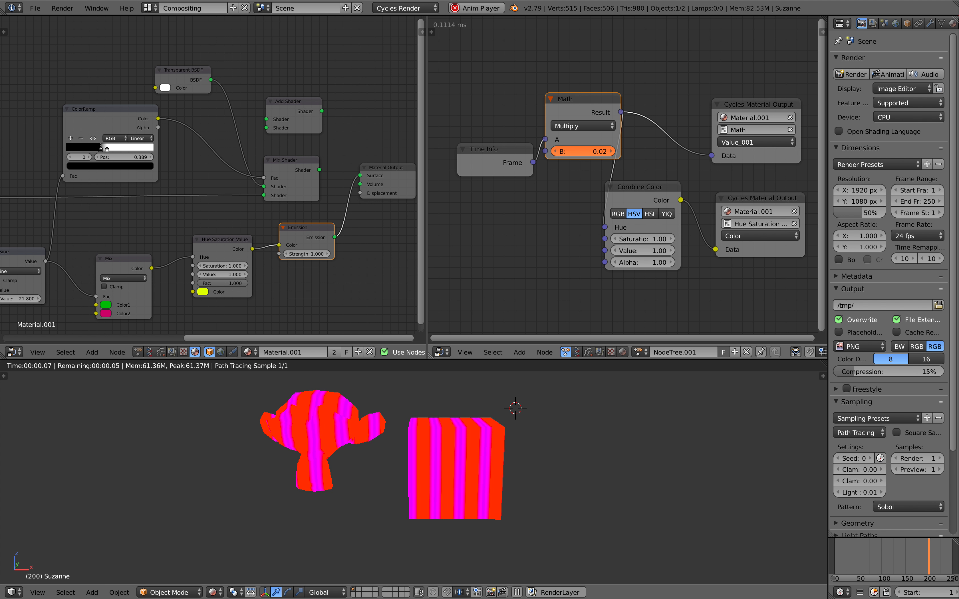
Step: Save the blend file over the existing one
{"action": "key", "text": "ctrl+s"}
{"action": "left_click", "coordinate": [203, 213]}
{"action": "scroll", "coordinate": [175, 222], "scroll_direction": "left", "scroll_amount": 10}
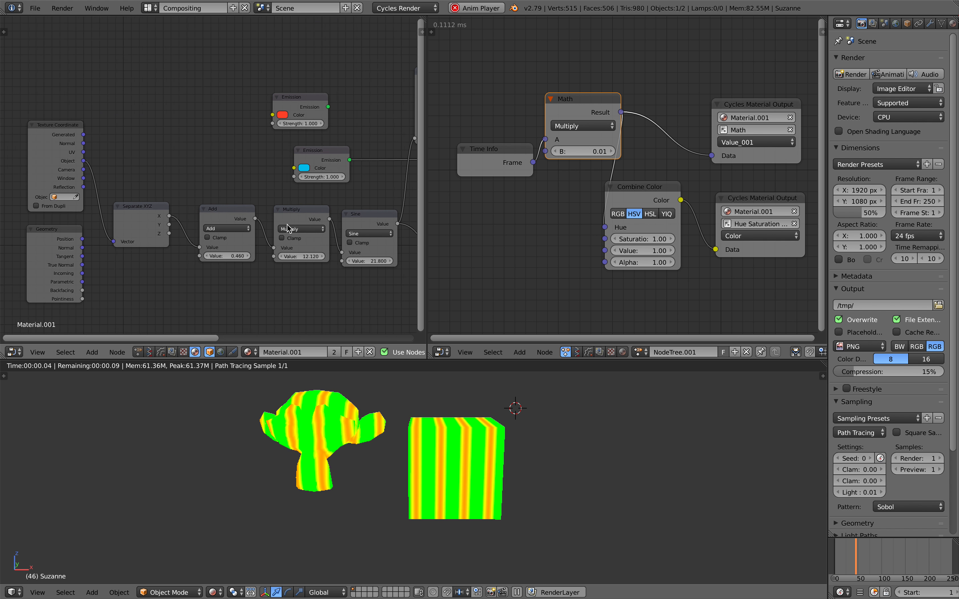
Step: Drive the stripes from Separate XYZ Y plus Geometry Pointiness through the Add node
{"action": "left_click_drag", "start_coordinate": [171, 225], "coordinate": [200, 248]}
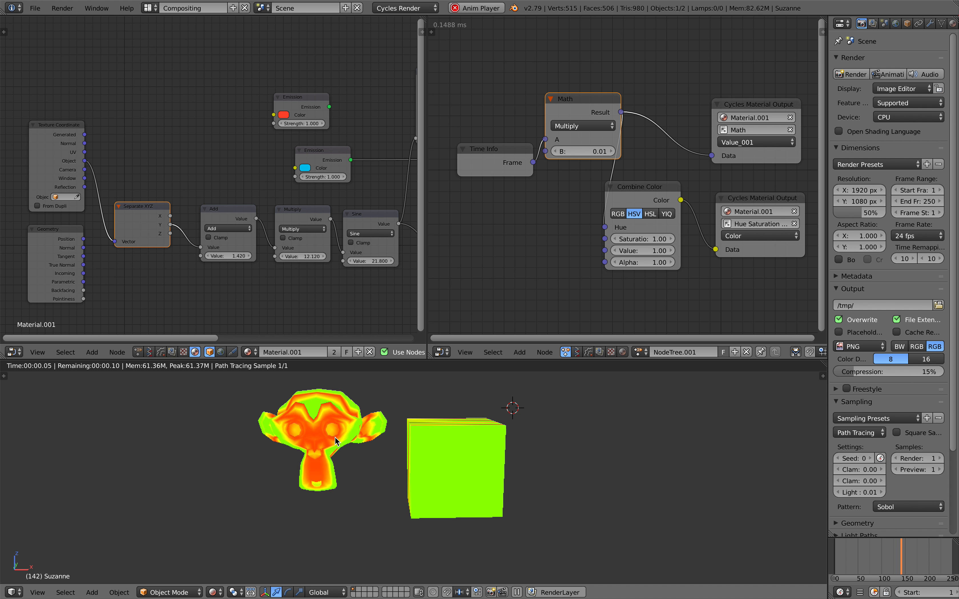
{"action": "left_click_drag", "start_coordinate": [136, 220], "coordinate": [133, 197]}
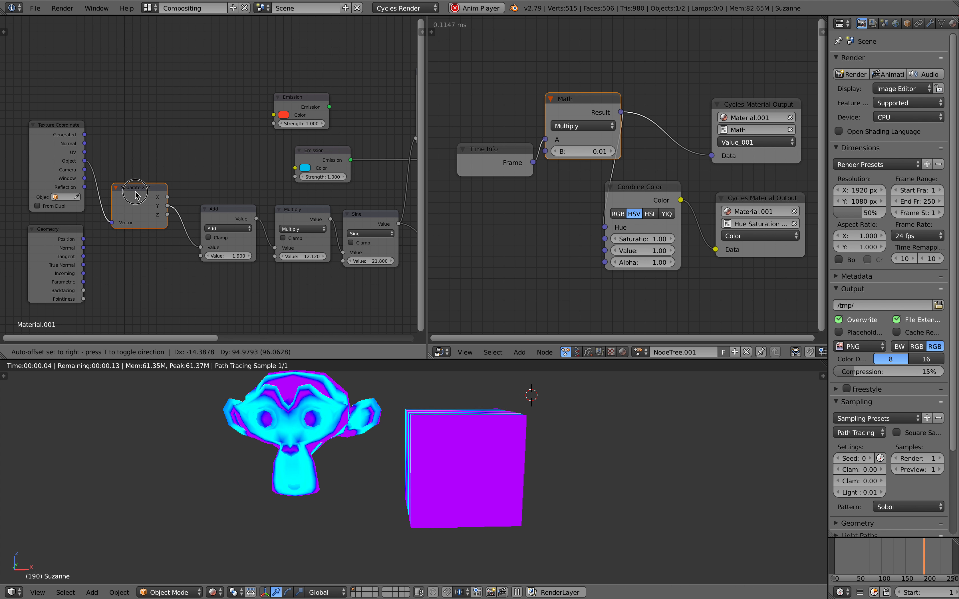
{"action": "scroll", "coordinate": [209, 257], "scroll_direction": "down", "scroll_amount": 1}
{"action": "left_click_drag", "start_coordinate": [74, 289], "coordinate": [183, 250]}
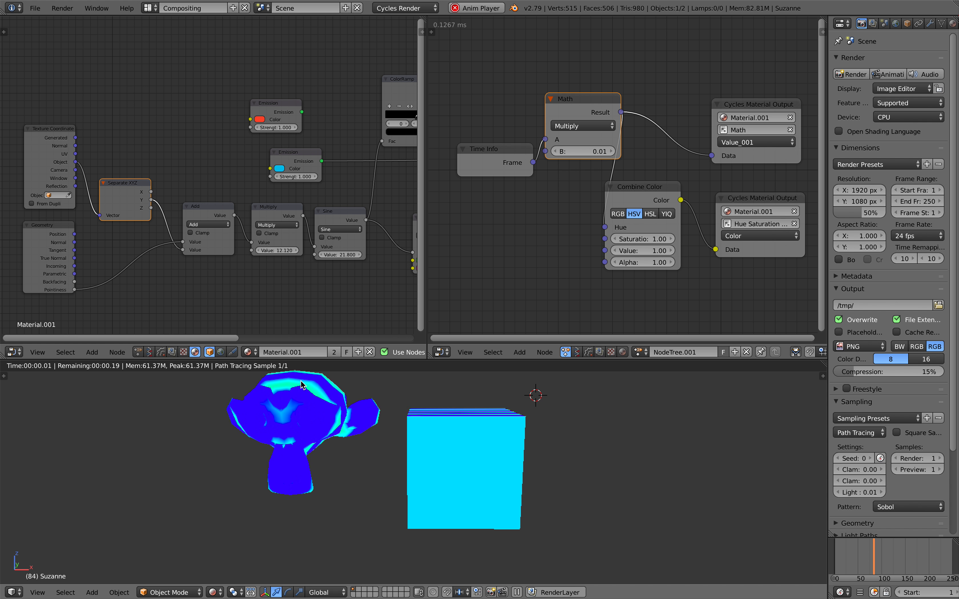
Step: Subdivide Suzanne to 7,966 vertices and raise the Multiply value above 40 for thinner stripes
{"action": "mouse_move", "coordinate": [456, 428]}
{"action": "middle_mouse_down"}
{"action": "mouse_move", "coordinate": [457, 473]}
{"action": "mouse_move", "coordinate": [448, 468]}
{"action": "mouse_move", "coordinate": [485, 452]}
{"action": "mouse_move", "coordinate": [449, 445]}
{"action": "middle_mouse_up"}
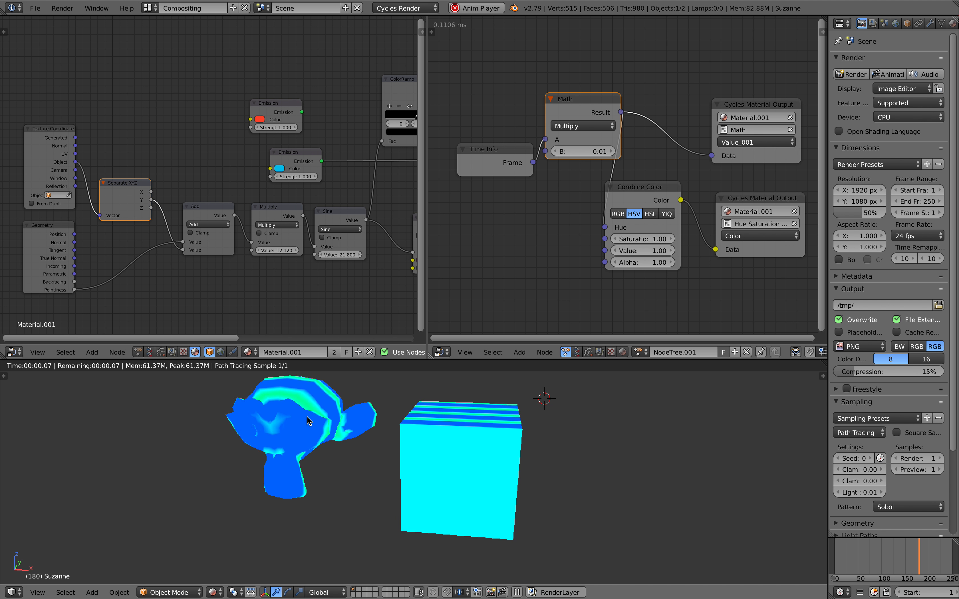
{"action": "key", "text": "ctrl+2"}
{"action": "middle_click_drag", "start_coordinate": [325, 419], "coordinate": [333, 420]}
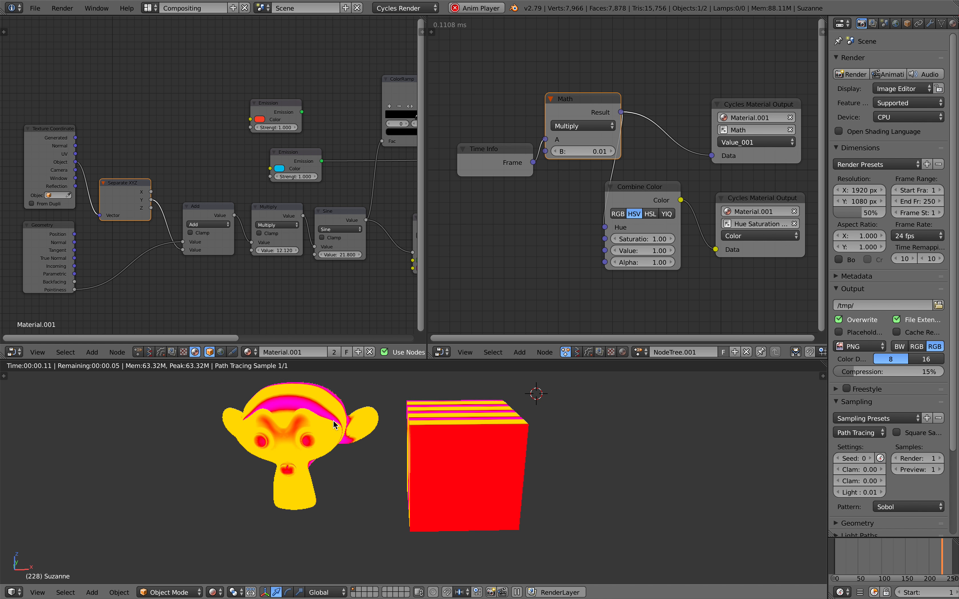
{"action": "left_click_drag", "start_coordinate": [278, 251], "coordinate": [357, 251]}
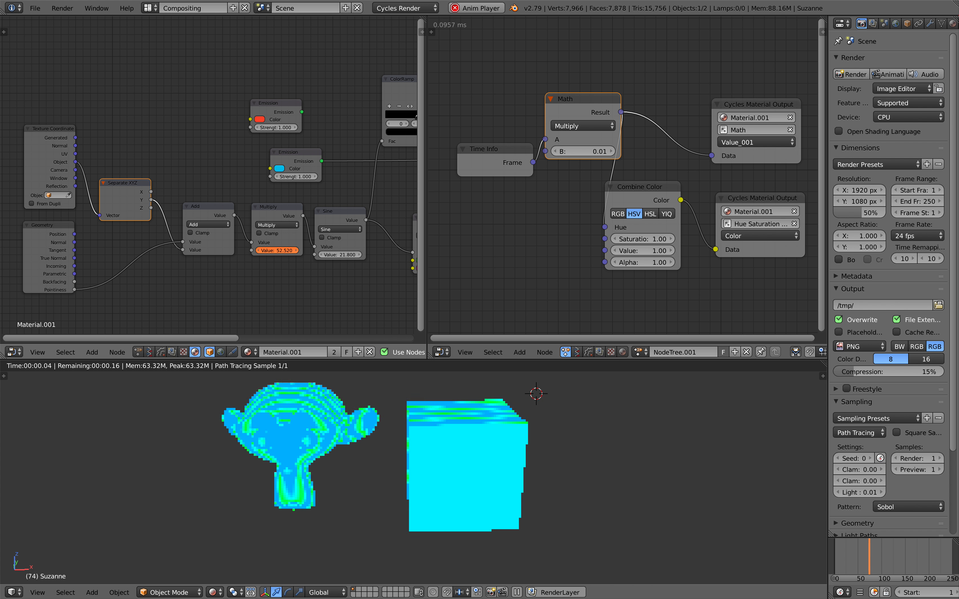
Step: Move the cube to the right
{"action": "right_click", "coordinate": [477, 456]}
{"action": "middle_click_drag", "start_coordinate": [453, 466], "coordinate": [438, 450]}
{"action": "key", "text": "g"}
{"action": "left_click", "coordinate": [500, 453]}
Step: Widen the left node editor and move the Add Shader node up-left
{"action": "scroll", "coordinate": [389, 211], "scroll_direction": "down", "scroll_amount": 5}
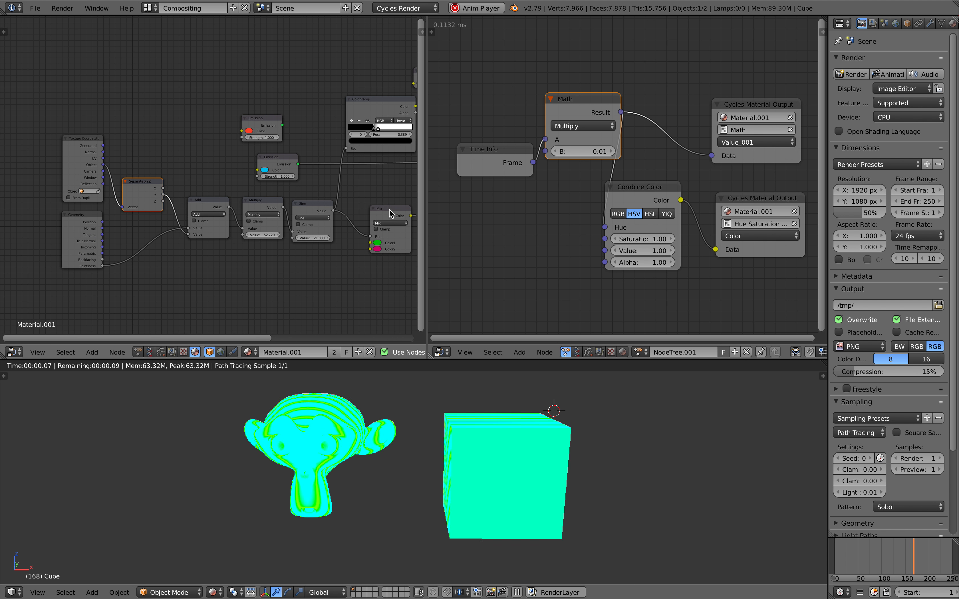
{"action": "middle_click_drag", "start_coordinate": [336, 212], "coordinate": [217, 220]}
{"action": "left_click_drag", "start_coordinate": [427, 193], "coordinate": [477, 192]}
{"action": "scroll", "coordinate": [370, 198], "scroll_direction": "up", "scroll_amount": 3}
{"action": "middle_click_drag", "start_coordinate": [369, 198], "coordinate": [273, 204]}
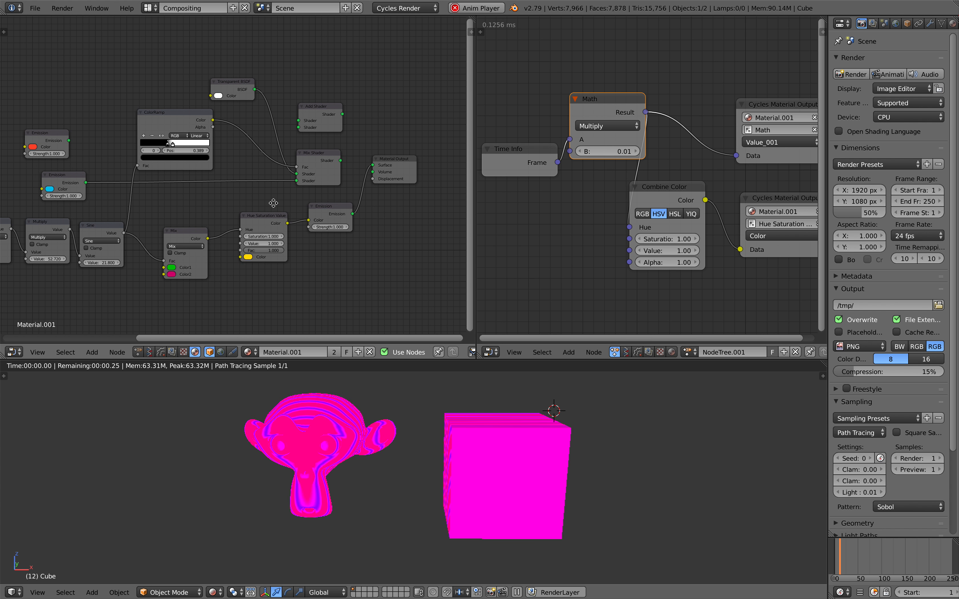
{"action": "scroll", "coordinate": [260, 145], "scroll_direction": "up", "scroll_amount": 2}
{"action": "left_click_drag", "start_coordinate": [334, 102], "coordinate": [327, 94]}
Step: Narrow the left node editor again, reposition the Time Info node, and view the render near-front
{"action": "middle_click_drag", "start_coordinate": [362, 138], "coordinate": [293, 144]}
{"action": "scroll", "coordinate": [432, 166], "scroll_direction": "down", "scroll_amount": 1}
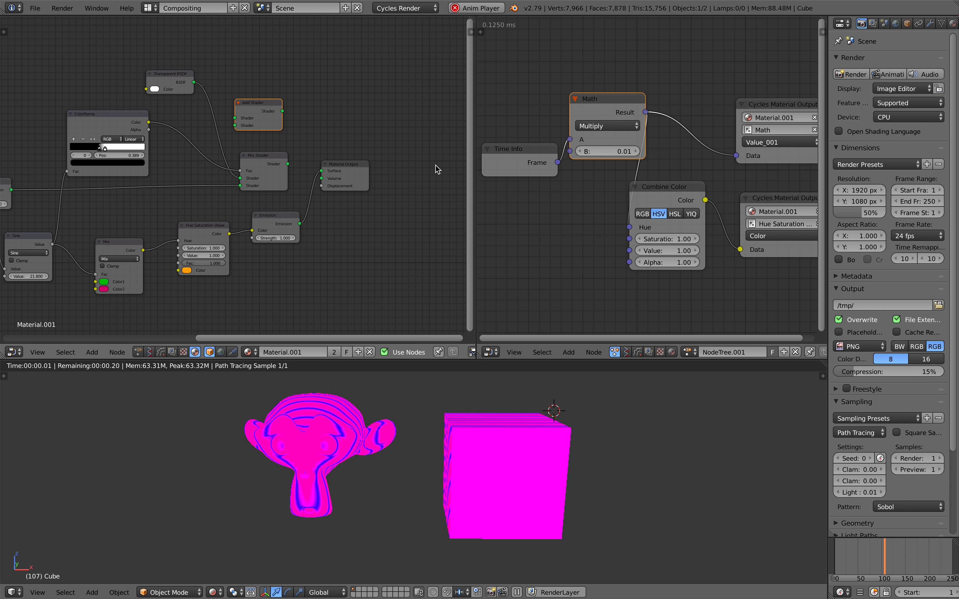
{"action": "middle_click_drag", "start_coordinate": [433, 166], "coordinate": [440, 167]}
{"action": "scroll", "coordinate": [594, 204], "scroll_direction": "down", "scroll_amount": 3}
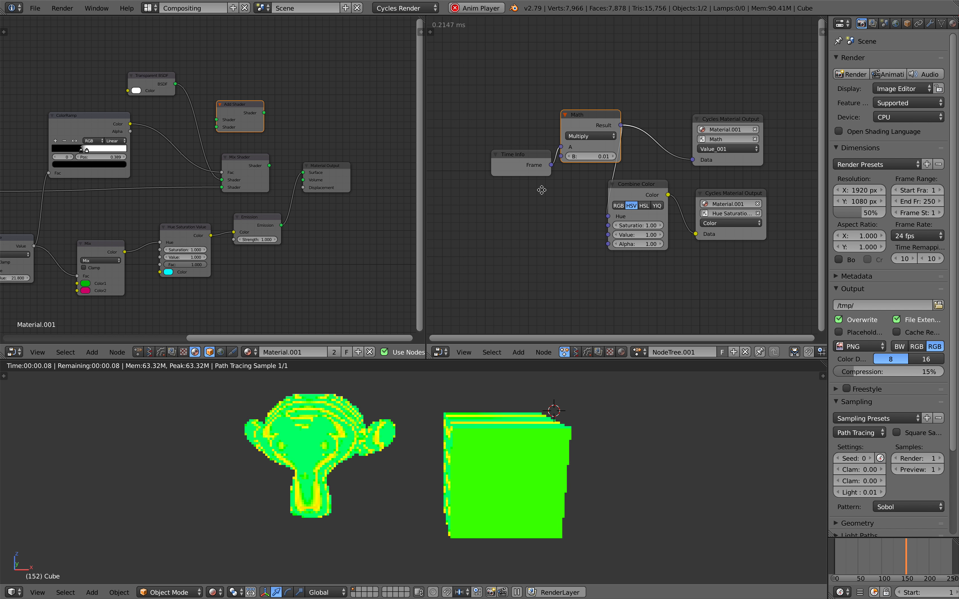
{"action": "left_click_drag", "start_coordinate": [518, 164], "coordinate": [508, 160]}
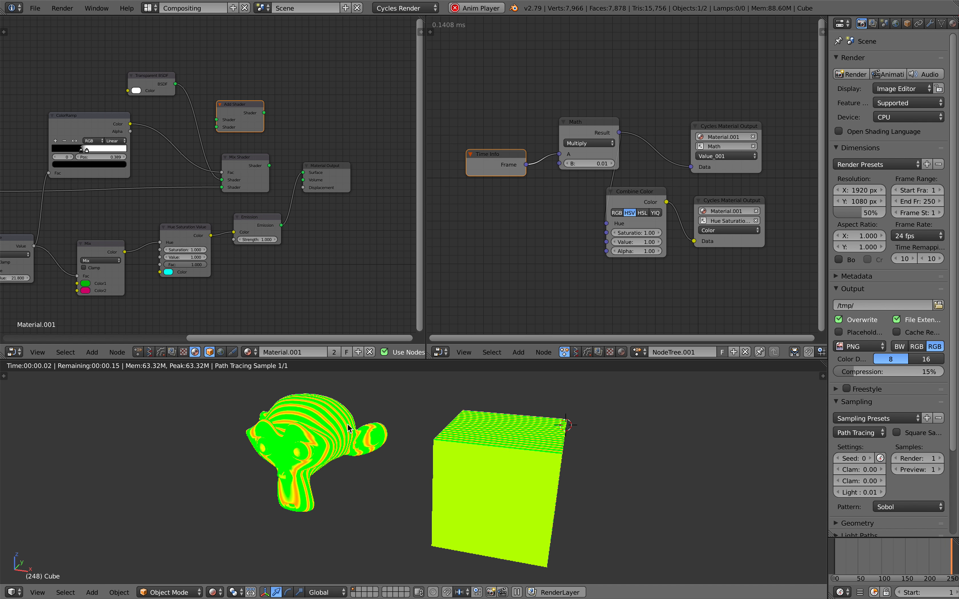
{"action": "middle_click_drag", "start_coordinate": [371, 428], "coordinate": [392, 416]}
{"action": "middle_click_drag", "start_coordinate": [152, 205], "coordinate": [325, 170]}
Step: Save over the file and raise the Separate XYZ node slightly
{"action": "key", "text": "ctrl+s"}
{"action": "left_click", "coordinate": [146, 211]}
{"action": "middle_click_drag", "start_coordinate": [78, 228], "coordinate": [295, 223]}
{"action": "scroll", "coordinate": [206, 190], "scroll_direction": "up", "scroll_amount": 2}
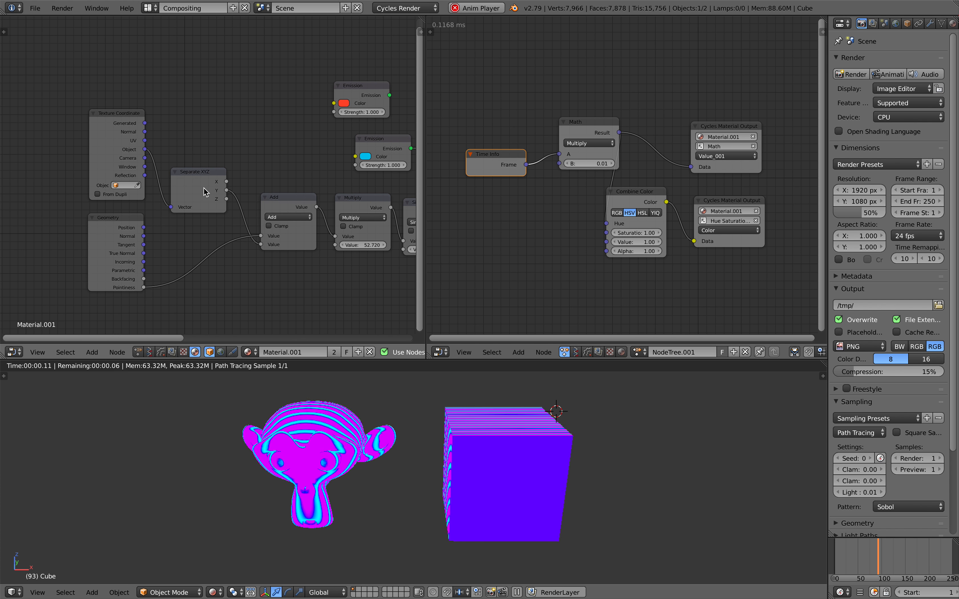
{"action": "left_click_drag", "start_coordinate": [205, 173], "coordinate": [201, 156]}
Step: Survey the node tree from the output back to Texture Coordinate and Separate XYZ
{"action": "middle_click_drag", "start_coordinate": [226, 210], "coordinate": [110, 216]}
{"action": "middle_click_drag", "start_coordinate": [385, 179], "coordinate": [68, 208]}
{"action": "middle_click_drag", "start_coordinate": [256, 198], "coordinate": [209, 217]}
{"action": "middle_click_drag", "start_coordinate": [36, 242], "coordinate": [358, 188]}
{"action": "middle_click_drag", "start_coordinate": [34, 179], "coordinate": [191, 174]}
{"action": "scroll", "coordinate": [208, 168], "scroll_direction": "up", "scroll_amount": 1}
{"action": "left_click_drag", "start_coordinate": [262, 144], "coordinate": [268, 144]}
{"action": "middle_click_drag", "start_coordinate": [392, 233], "coordinate": [225, 245]}
{"action": "scroll", "coordinate": [228, 246], "scroll_direction": "down", "scroll_amount": 2}
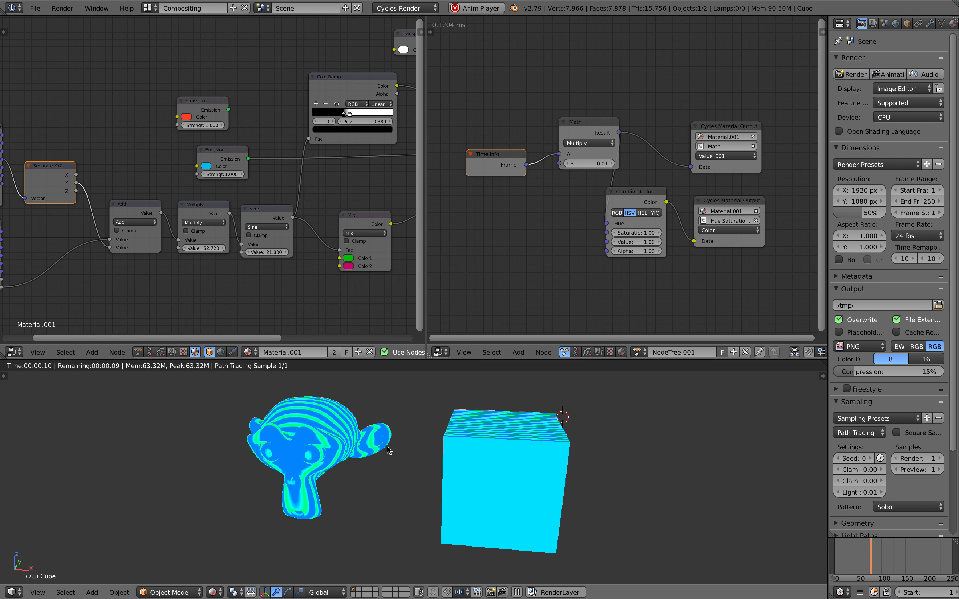
Step: Save the file again and place the 3D cursor in the viewport
{"action": "key", "text": "ctrl+s"}
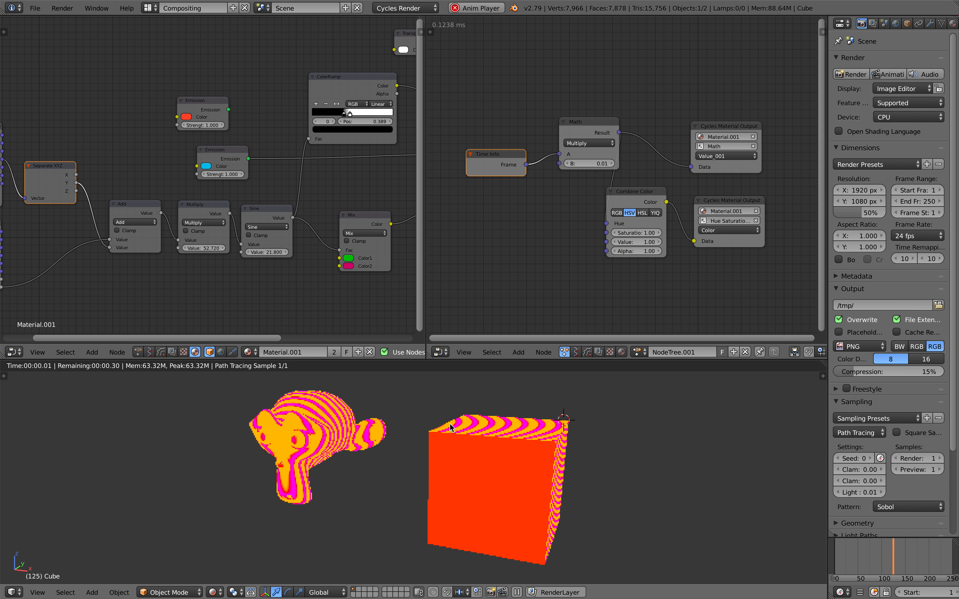
{"action": "middle_click_drag", "start_coordinate": [185, 255], "coordinate": [215, 252]}
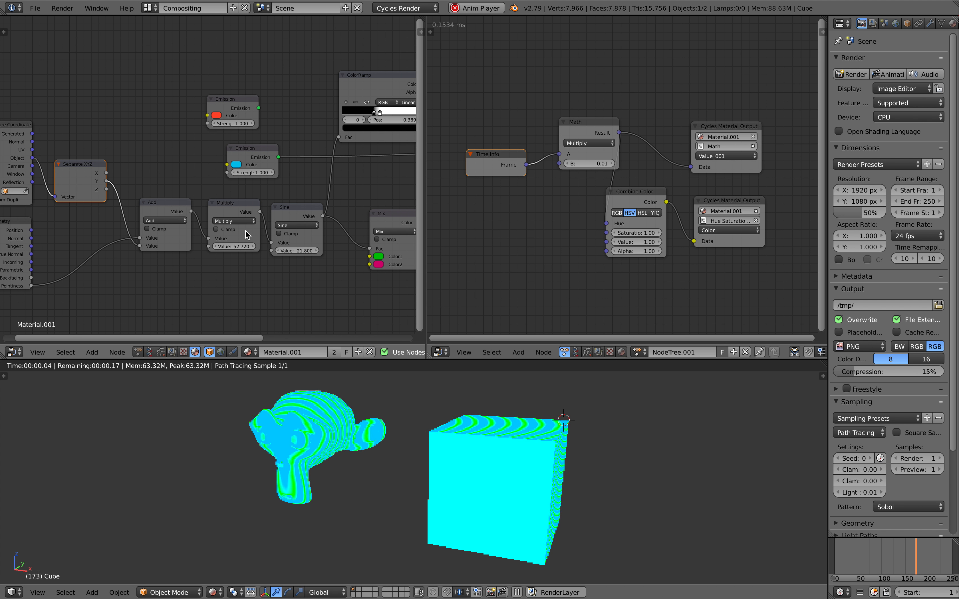
{"action": "left_click", "coordinate": [587, 429]}
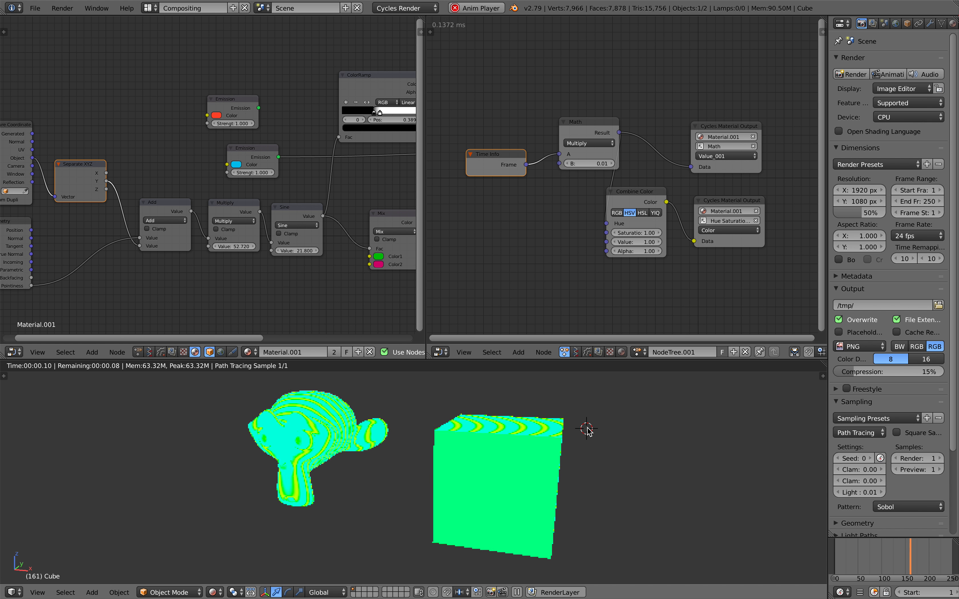
Step: Inspect the Mix Shader and Hue Saturation Value nodes, then widen the left node editor
{"action": "middle_click_drag", "start_coordinate": [330, 168], "coordinate": [204, 208]}
{"action": "scroll", "coordinate": [204, 208], "scroll_direction": "up", "scroll_amount": 3}
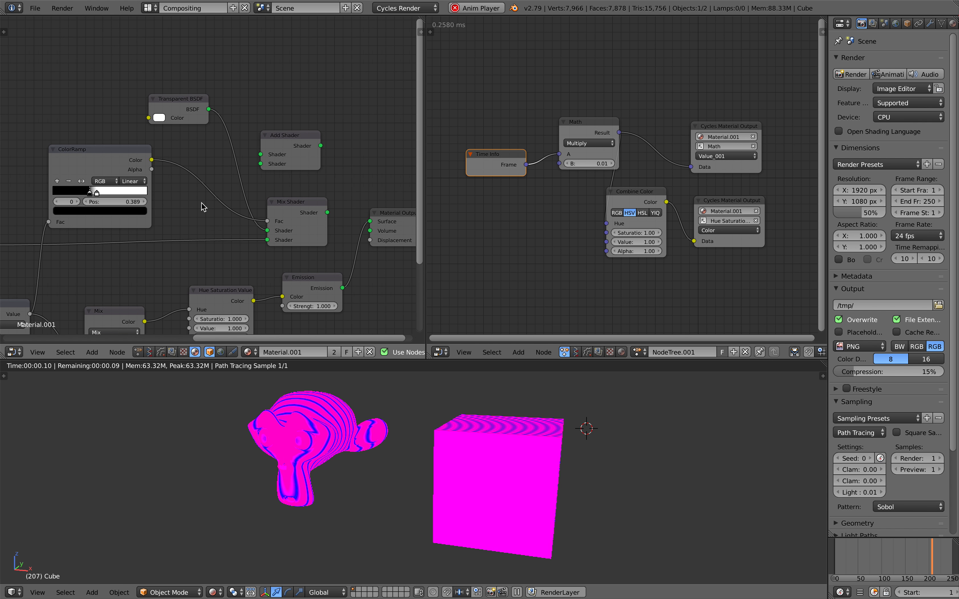
{"action": "middle_click_drag", "start_coordinate": [273, 218], "coordinate": [240, 193]}
{"action": "left_click", "coordinate": [277, 212]}
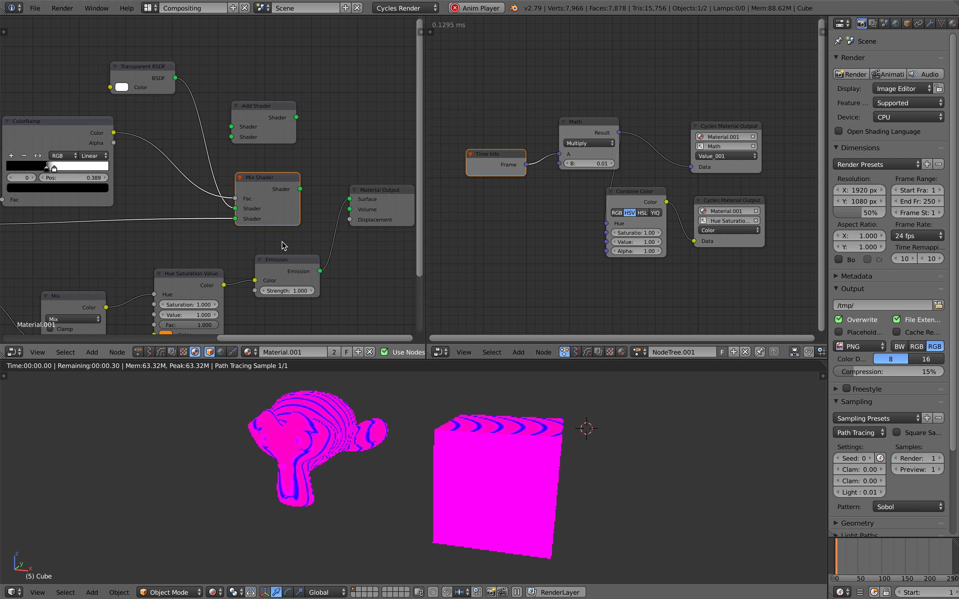
{"action": "middle_click_drag", "start_coordinate": [276, 277], "coordinate": [269, 246]}
{"action": "scroll", "coordinate": [268, 245], "scroll_direction": "down", "scroll_amount": 1}
{"action": "left_click", "coordinate": [194, 244]}
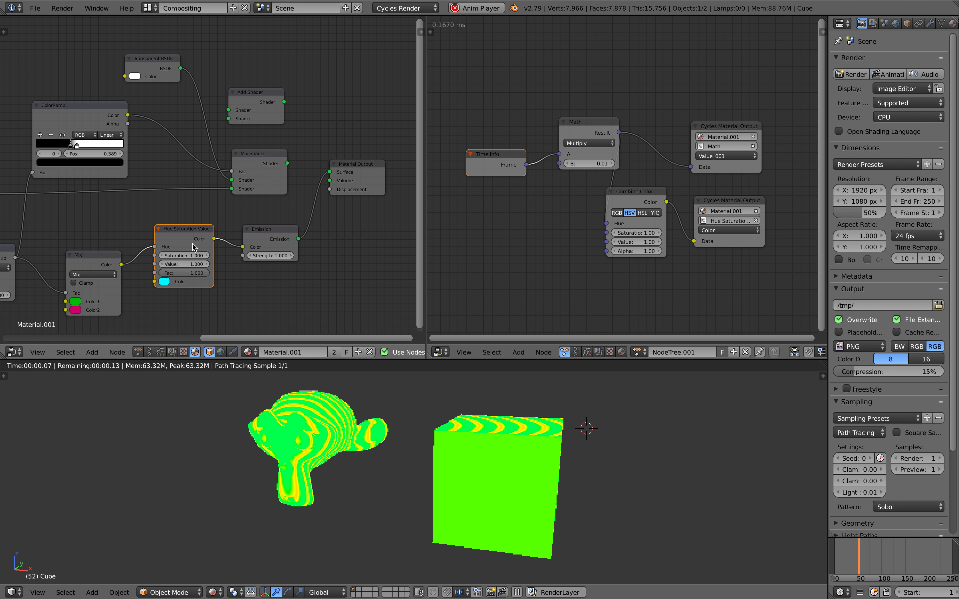
{"action": "left_click_drag", "start_coordinate": [426, 203], "coordinate": [442, 202]}
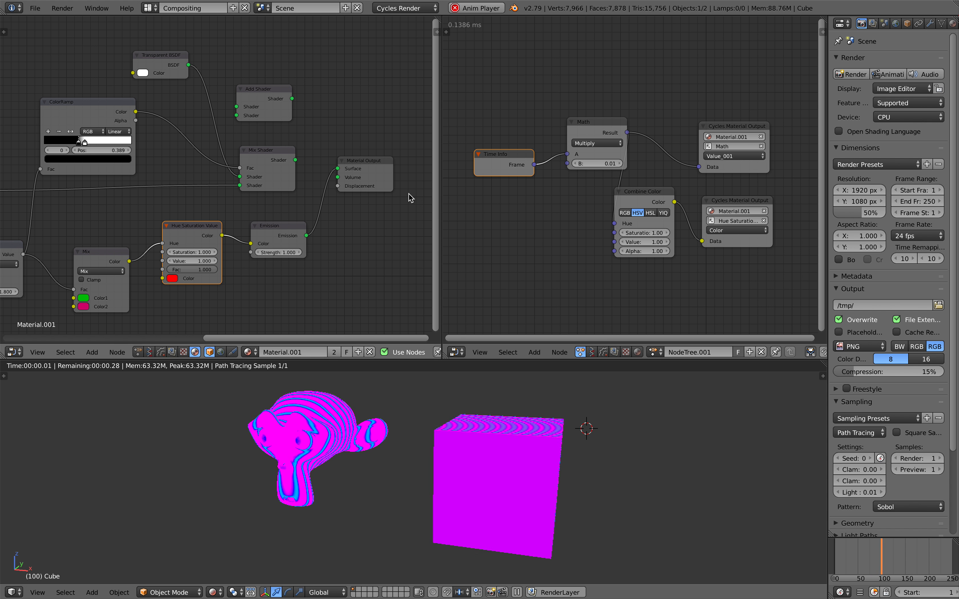